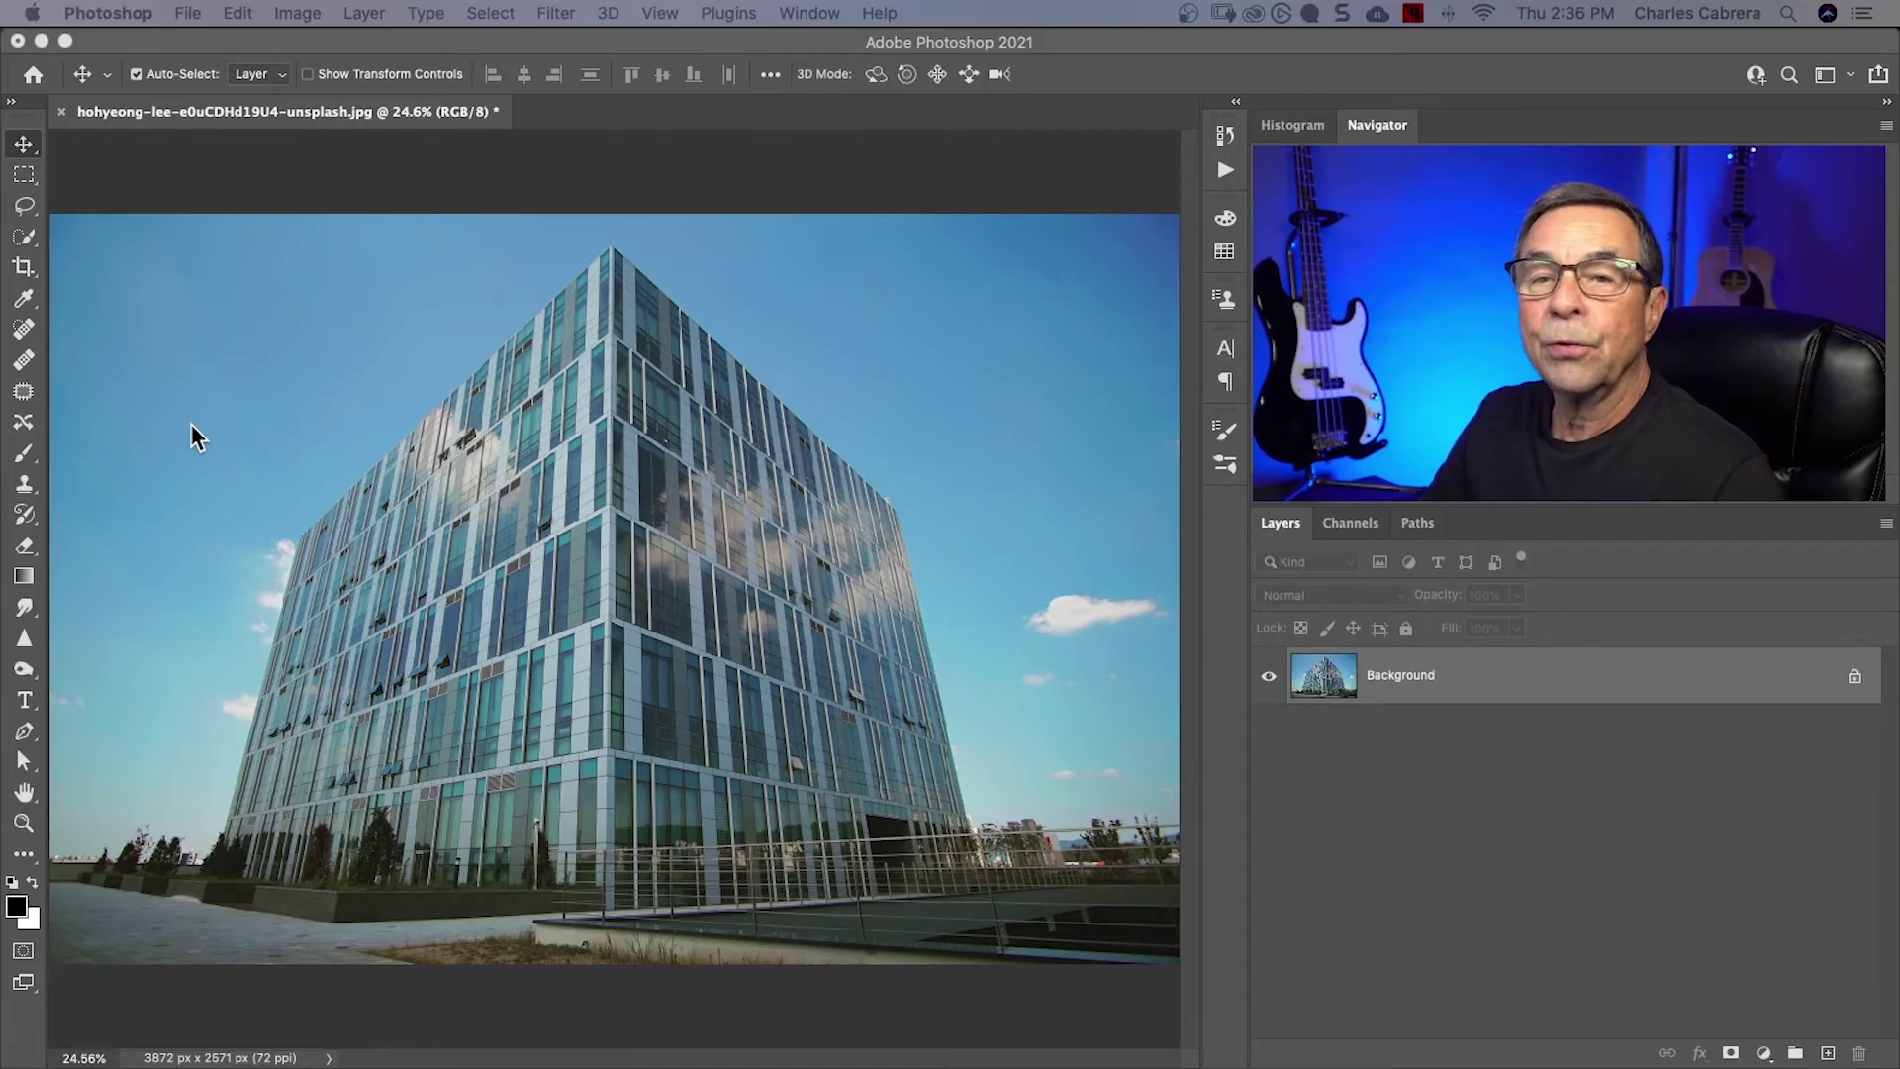
Select the Gradient tool in the toolbar
{"action": "left_click", "coordinate": [25, 577]}
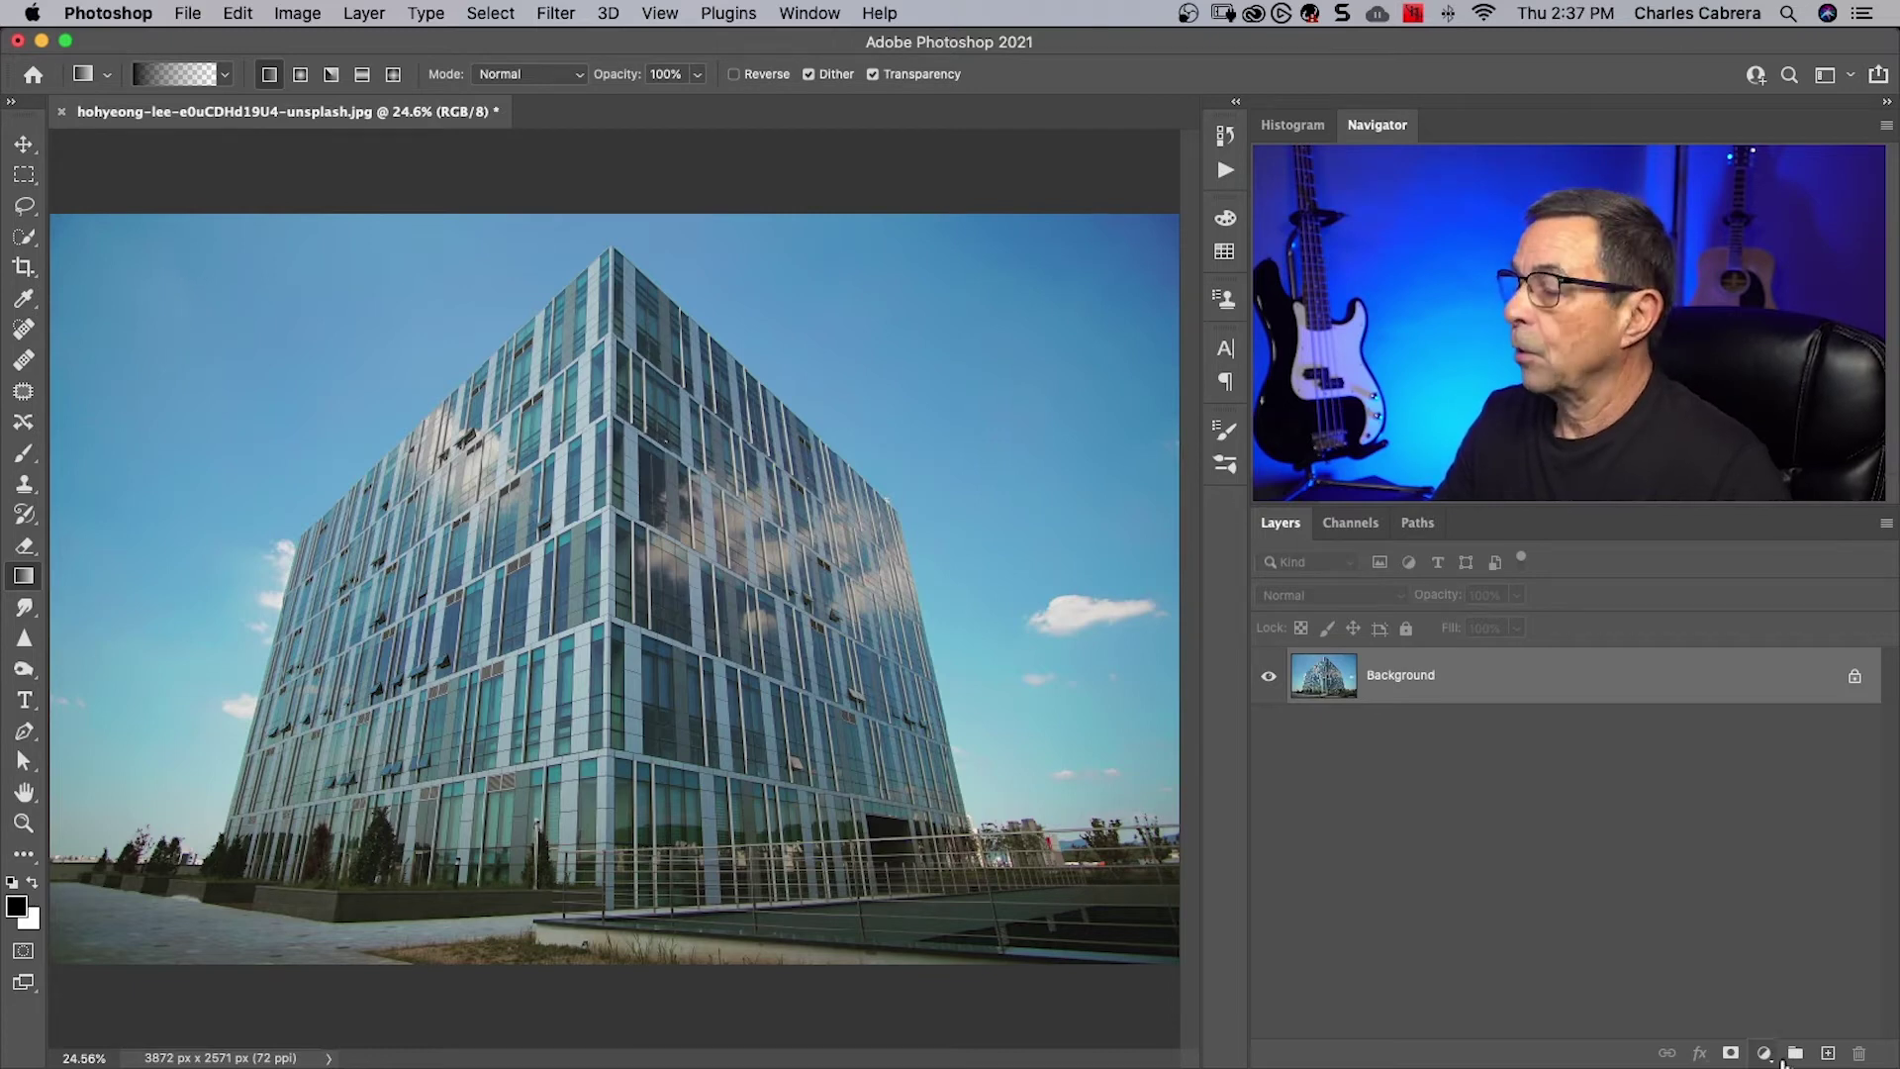
Add empty Layer 1 and pick the Foreground to Transparent gradient preset, leaving the editor unchanged
{"action": "left_click", "coordinate": [1829, 1054]}
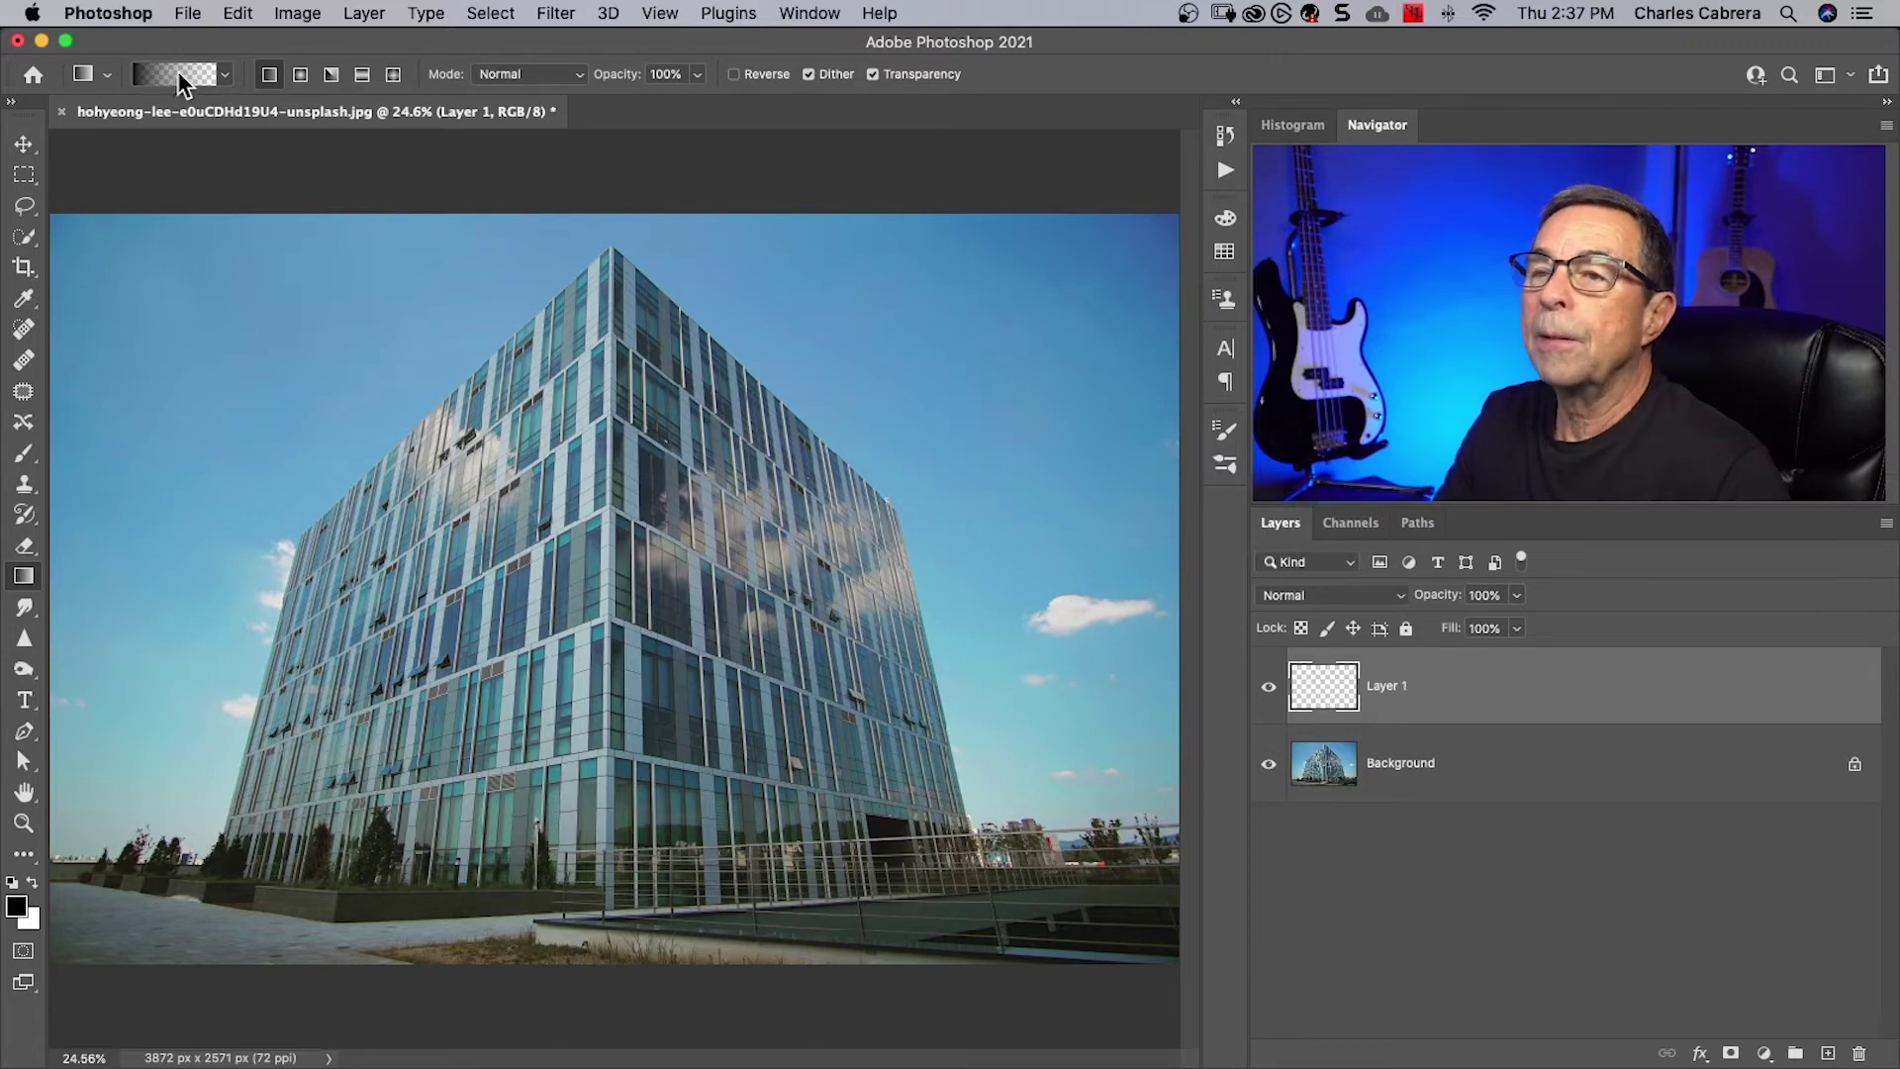
{"action": "left_click", "coordinate": [225, 76]}
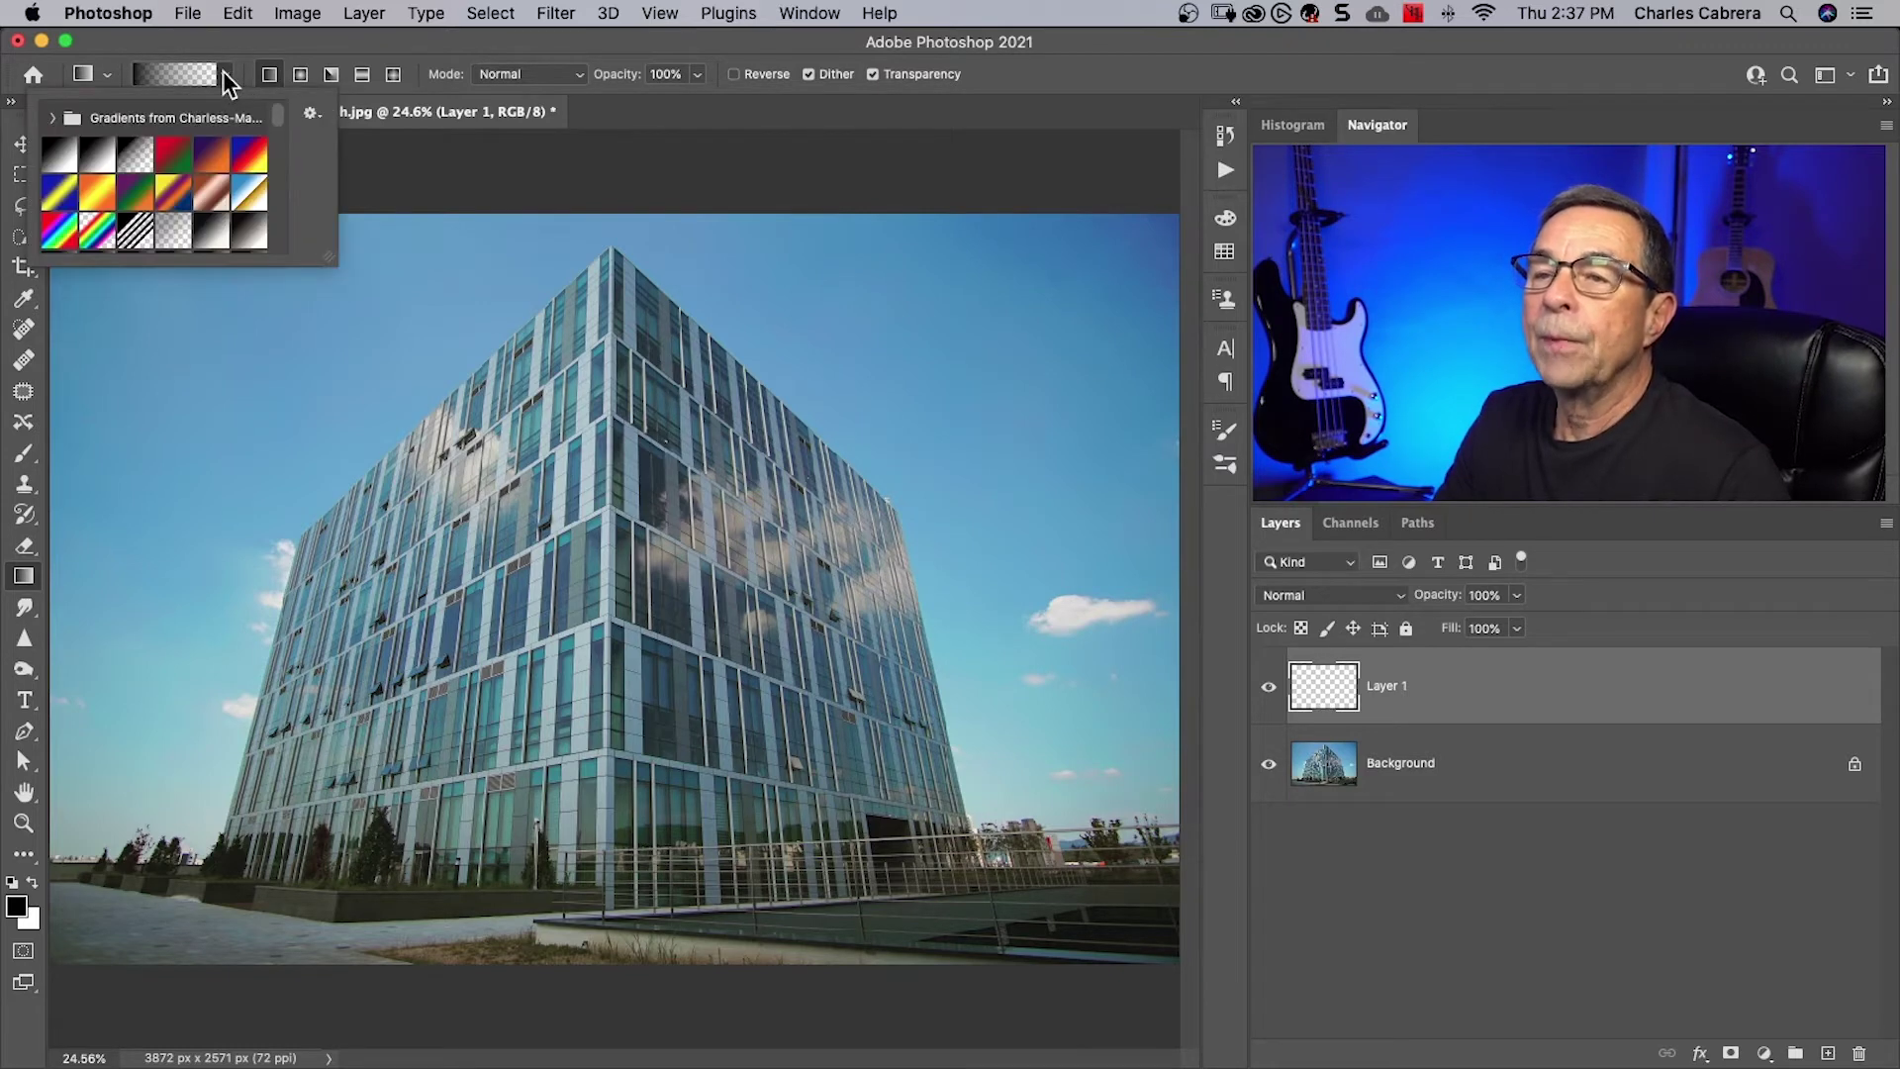
{"action": "scroll", "coordinate": [275, 121], "scroll_direction": "down", "scroll_amount": 10}
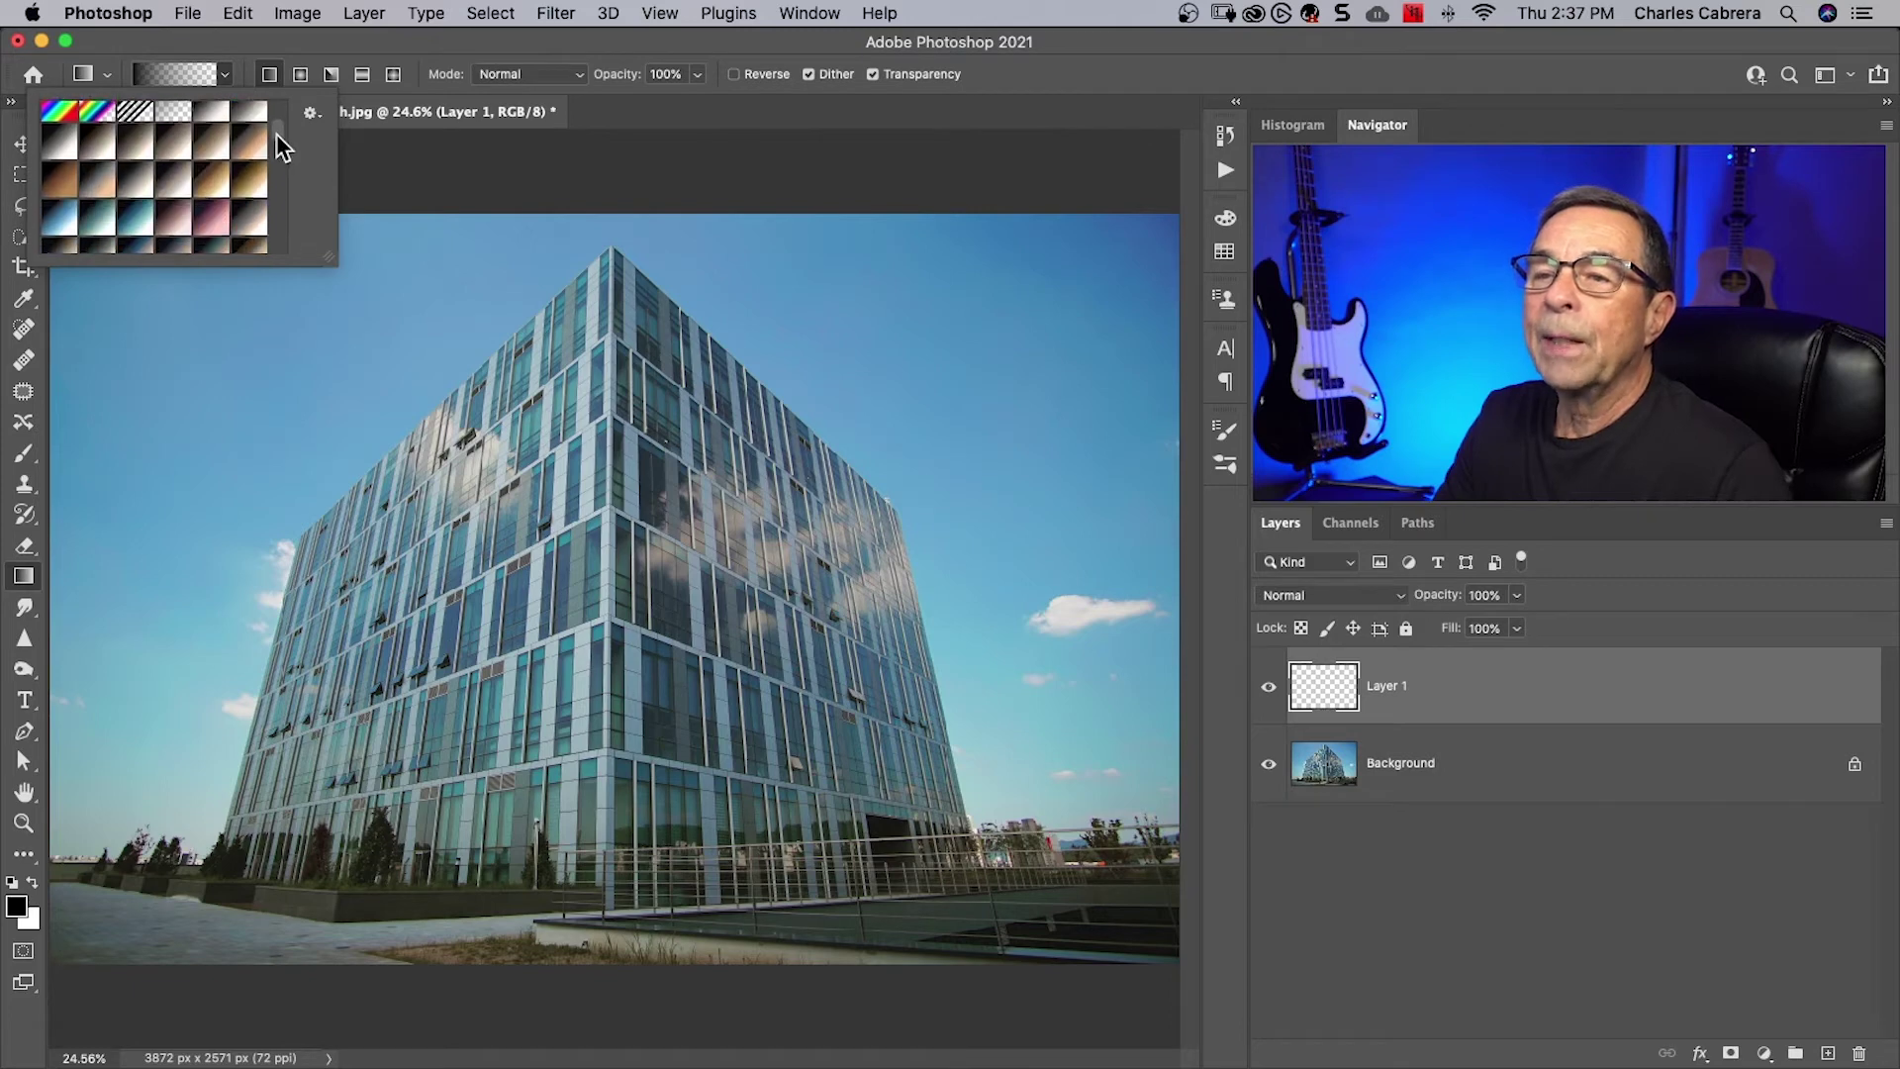
{"action": "scroll", "coordinate": [66, 158], "scroll_direction": "up", "scroll_amount": 10}
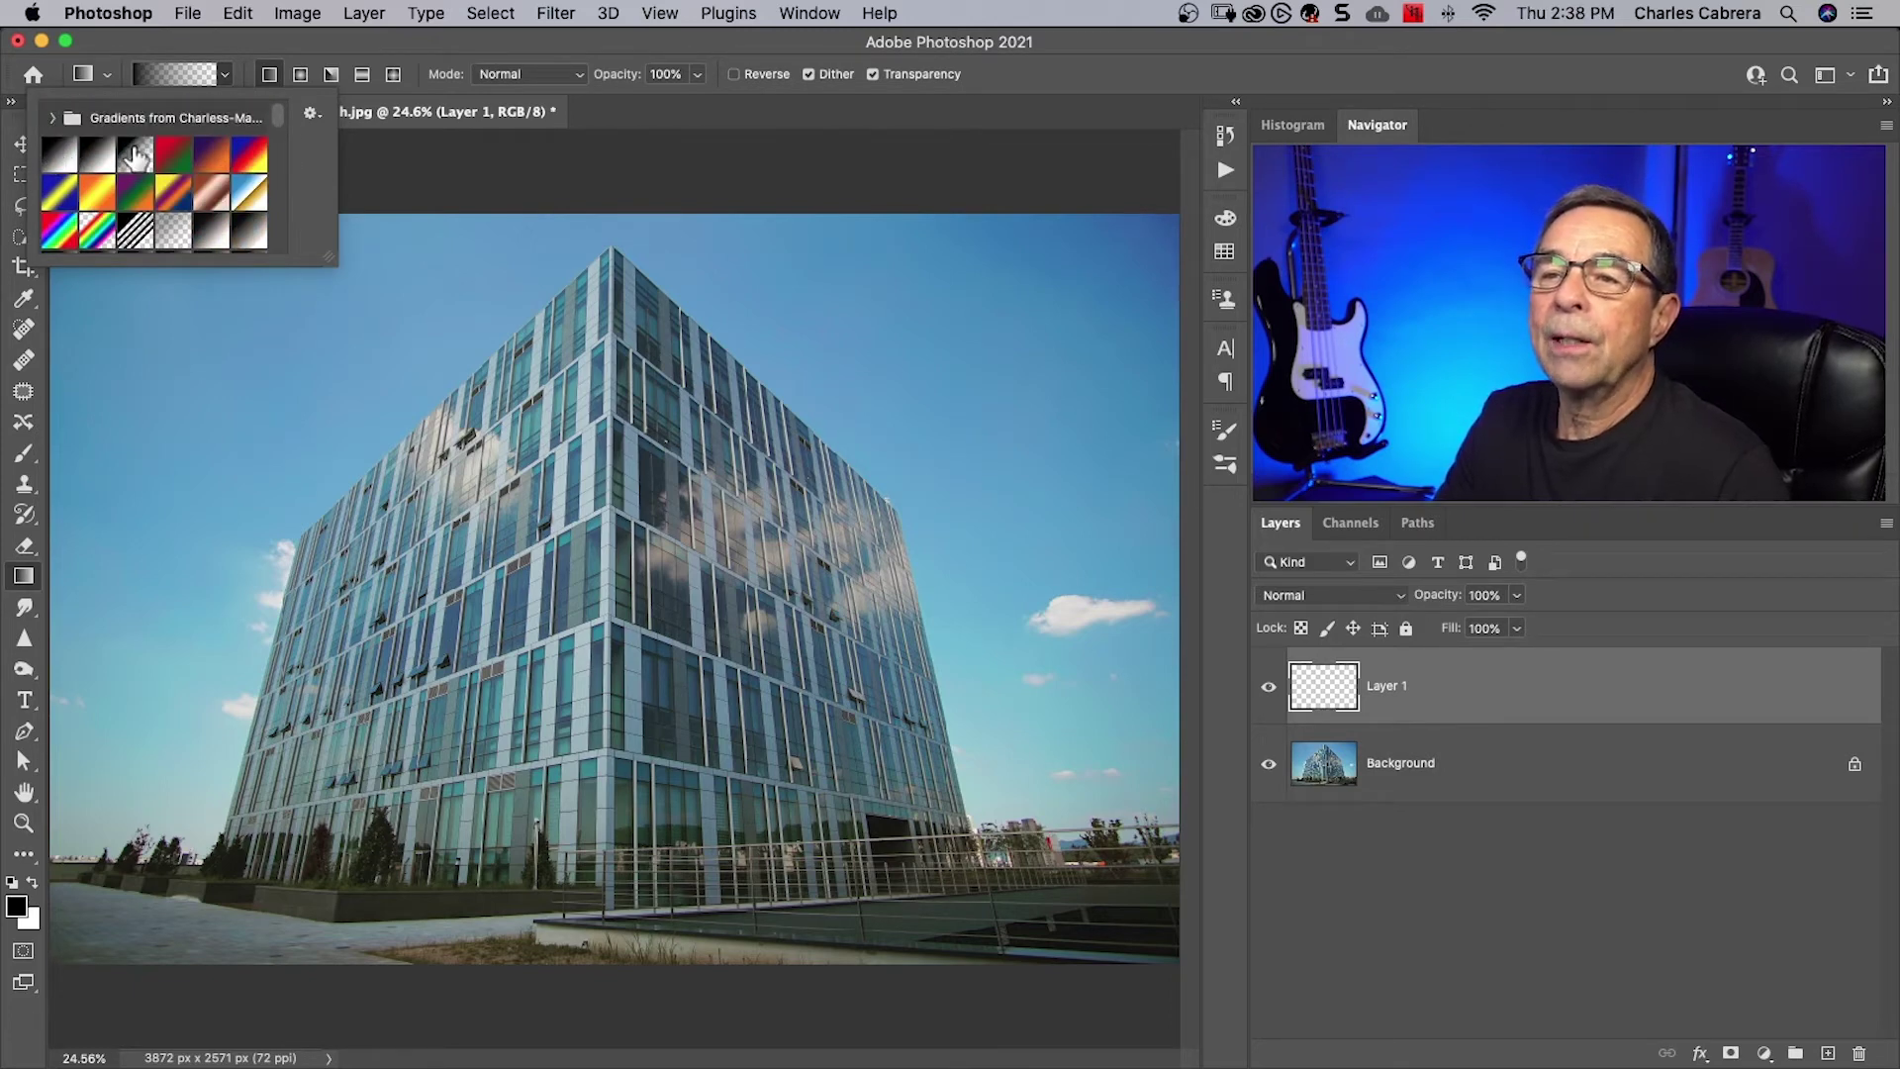
{"action": "left_click", "coordinate": [135, 155]}
{"action": "left_click", "coordinate": [201, 86]}
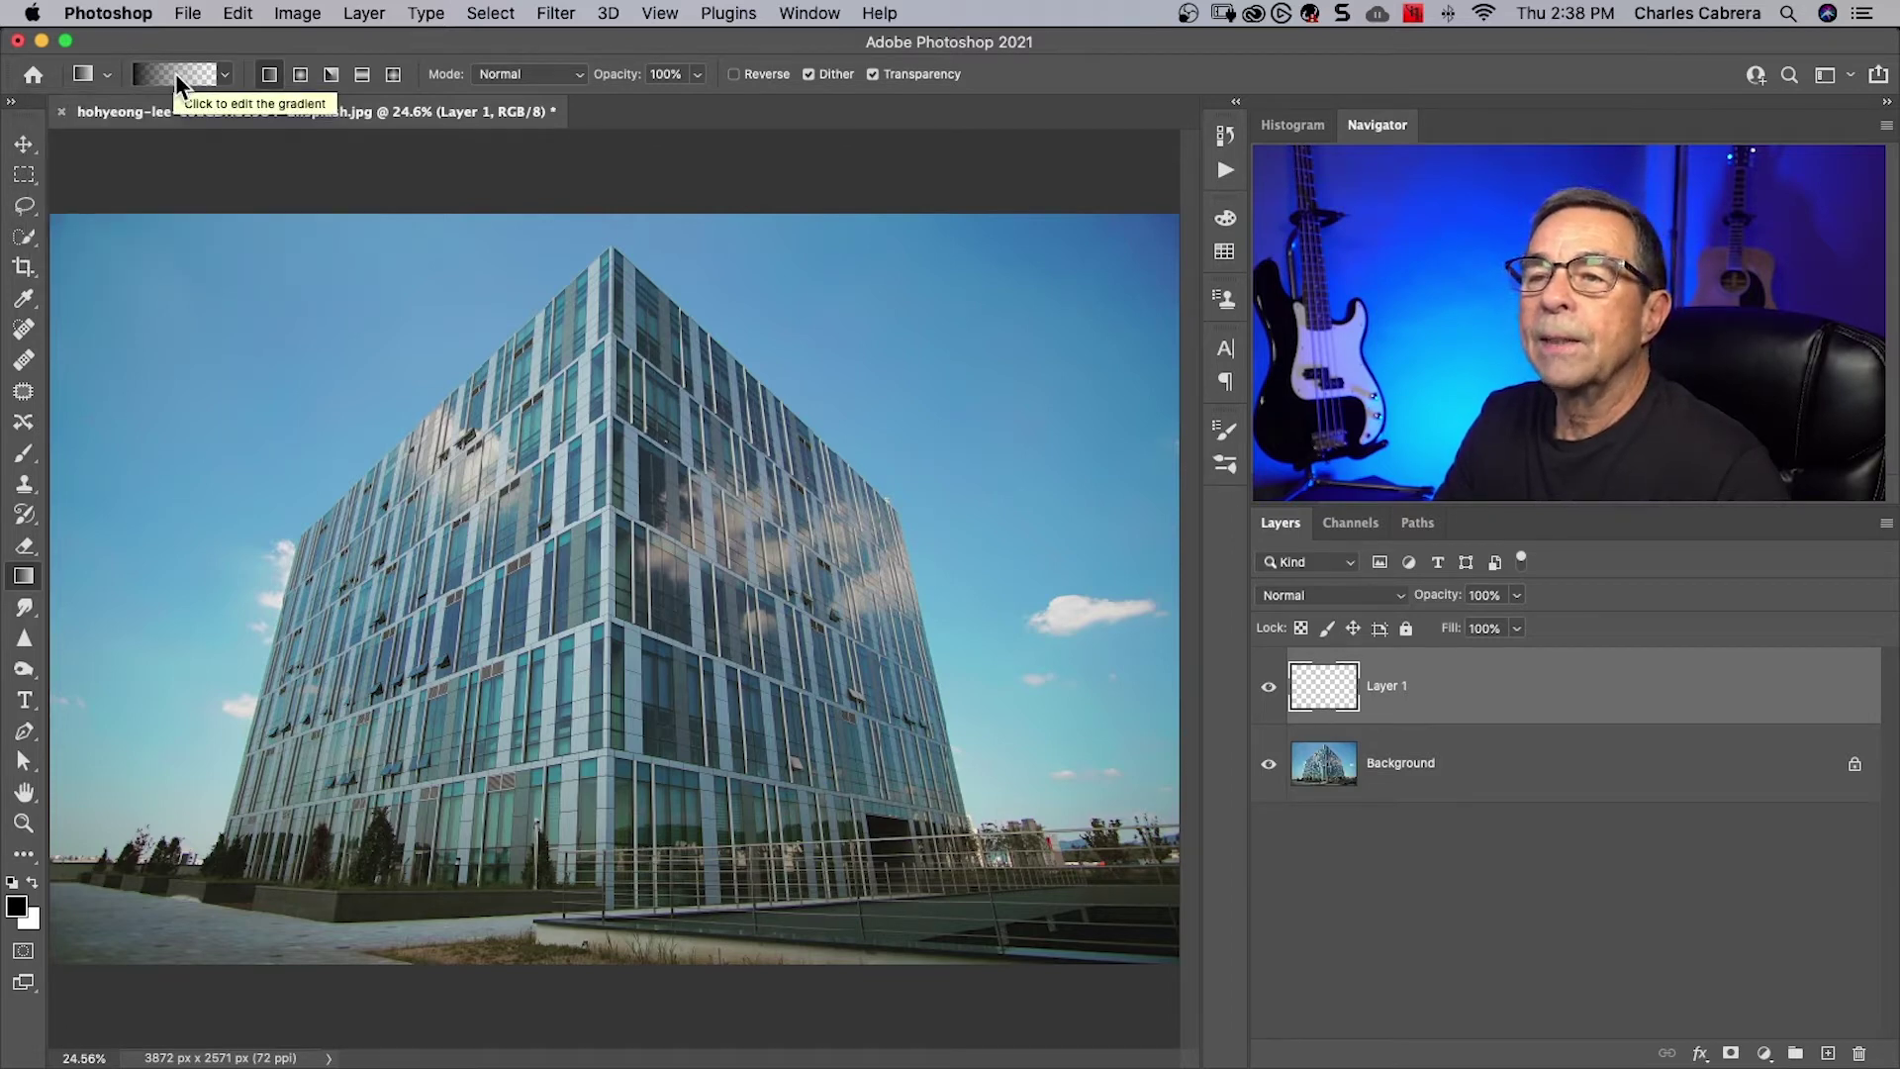
{"action": "left_click", "coordinate": [175, 73]}
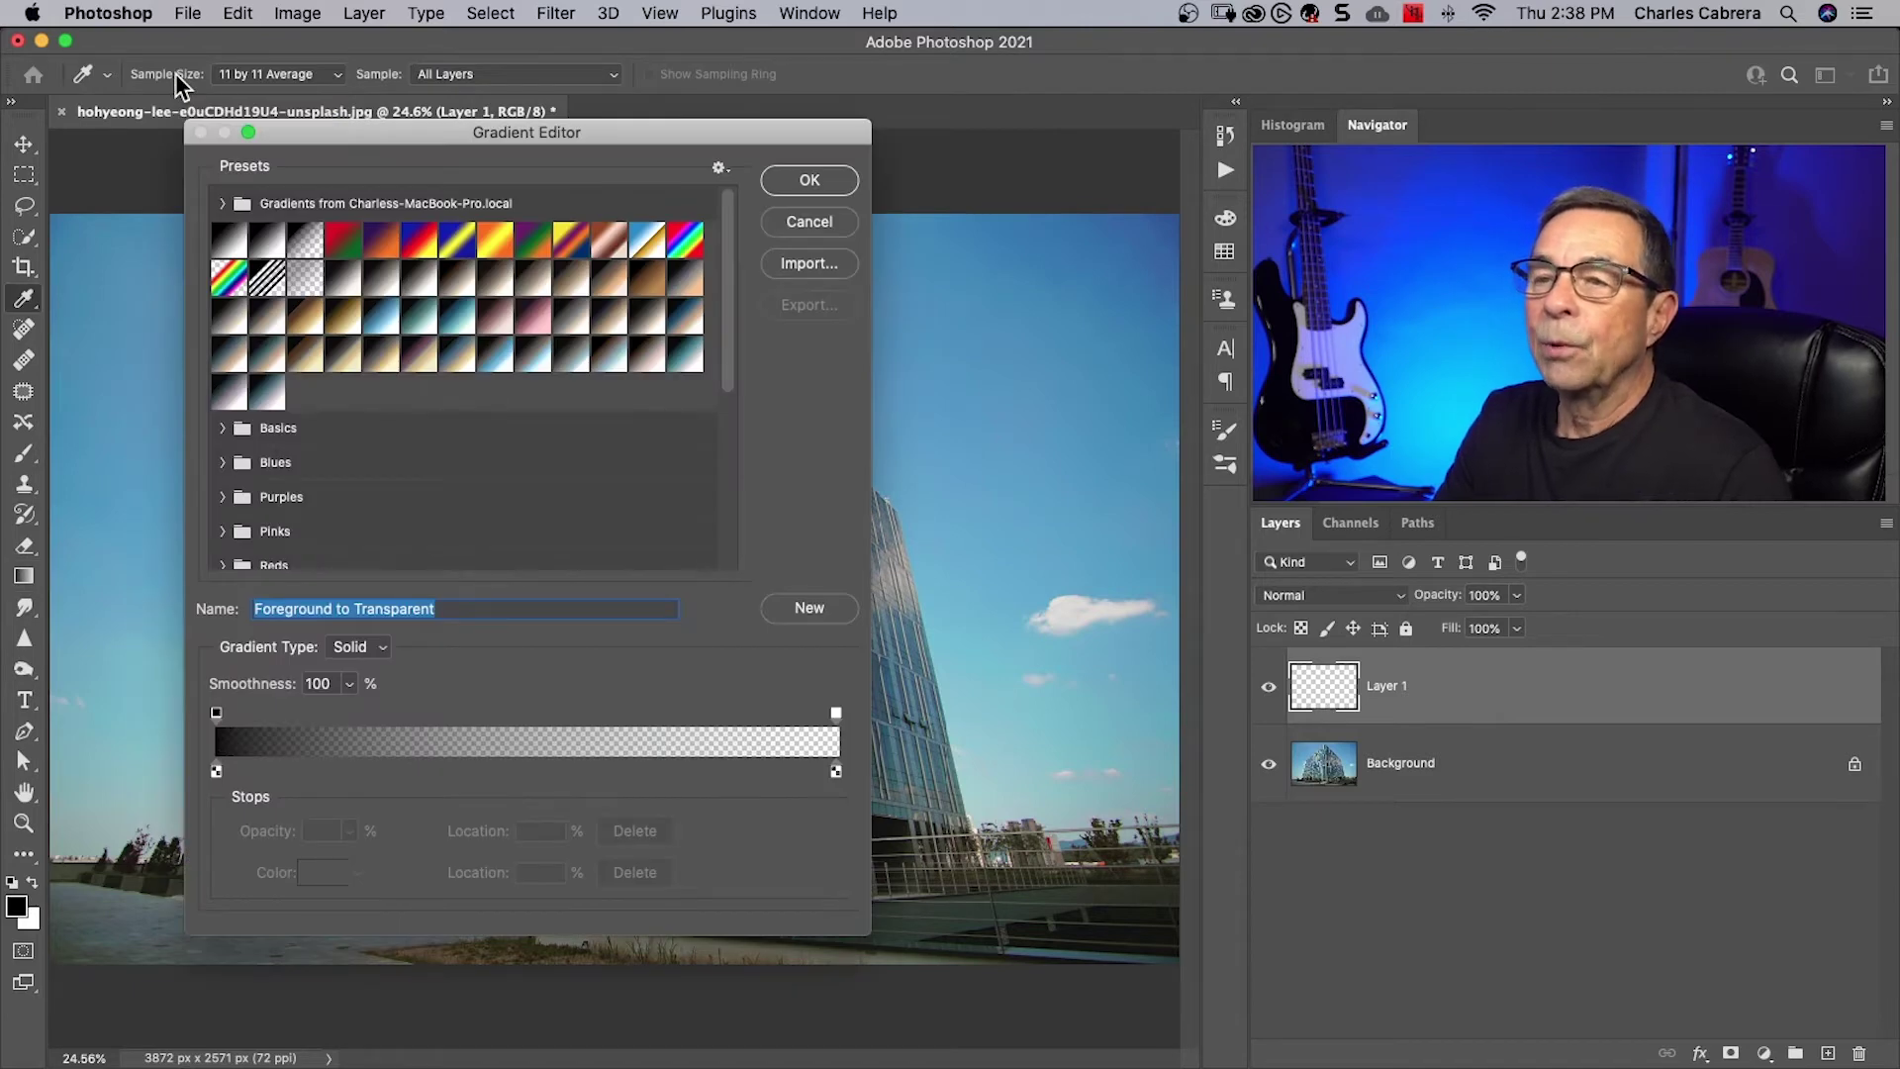
{"action": "left_click", "coordinate": [788, 218]}
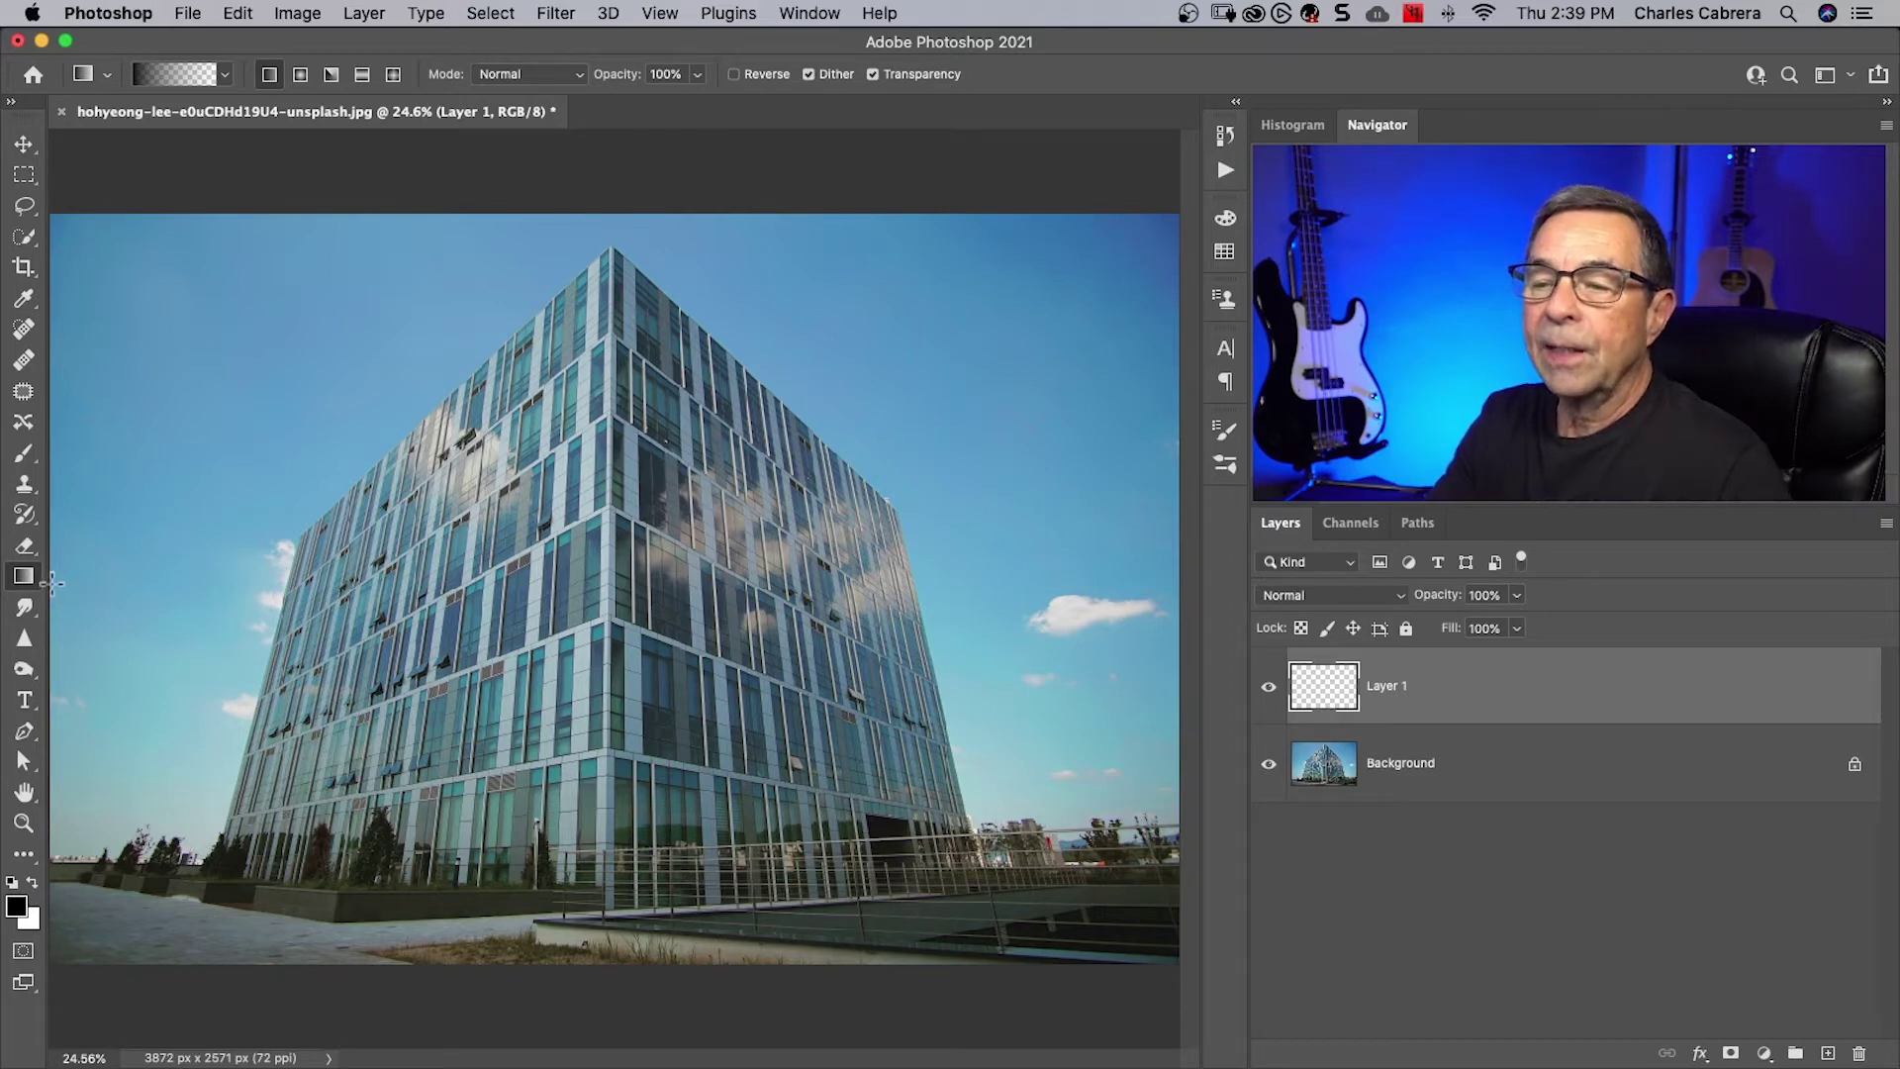
Try a black fade from the photo's left edge toward the centre, then undo it
{"action": "left_click_drag", "start_coordinate": [51, 584], "coordinate": [866, 596]}
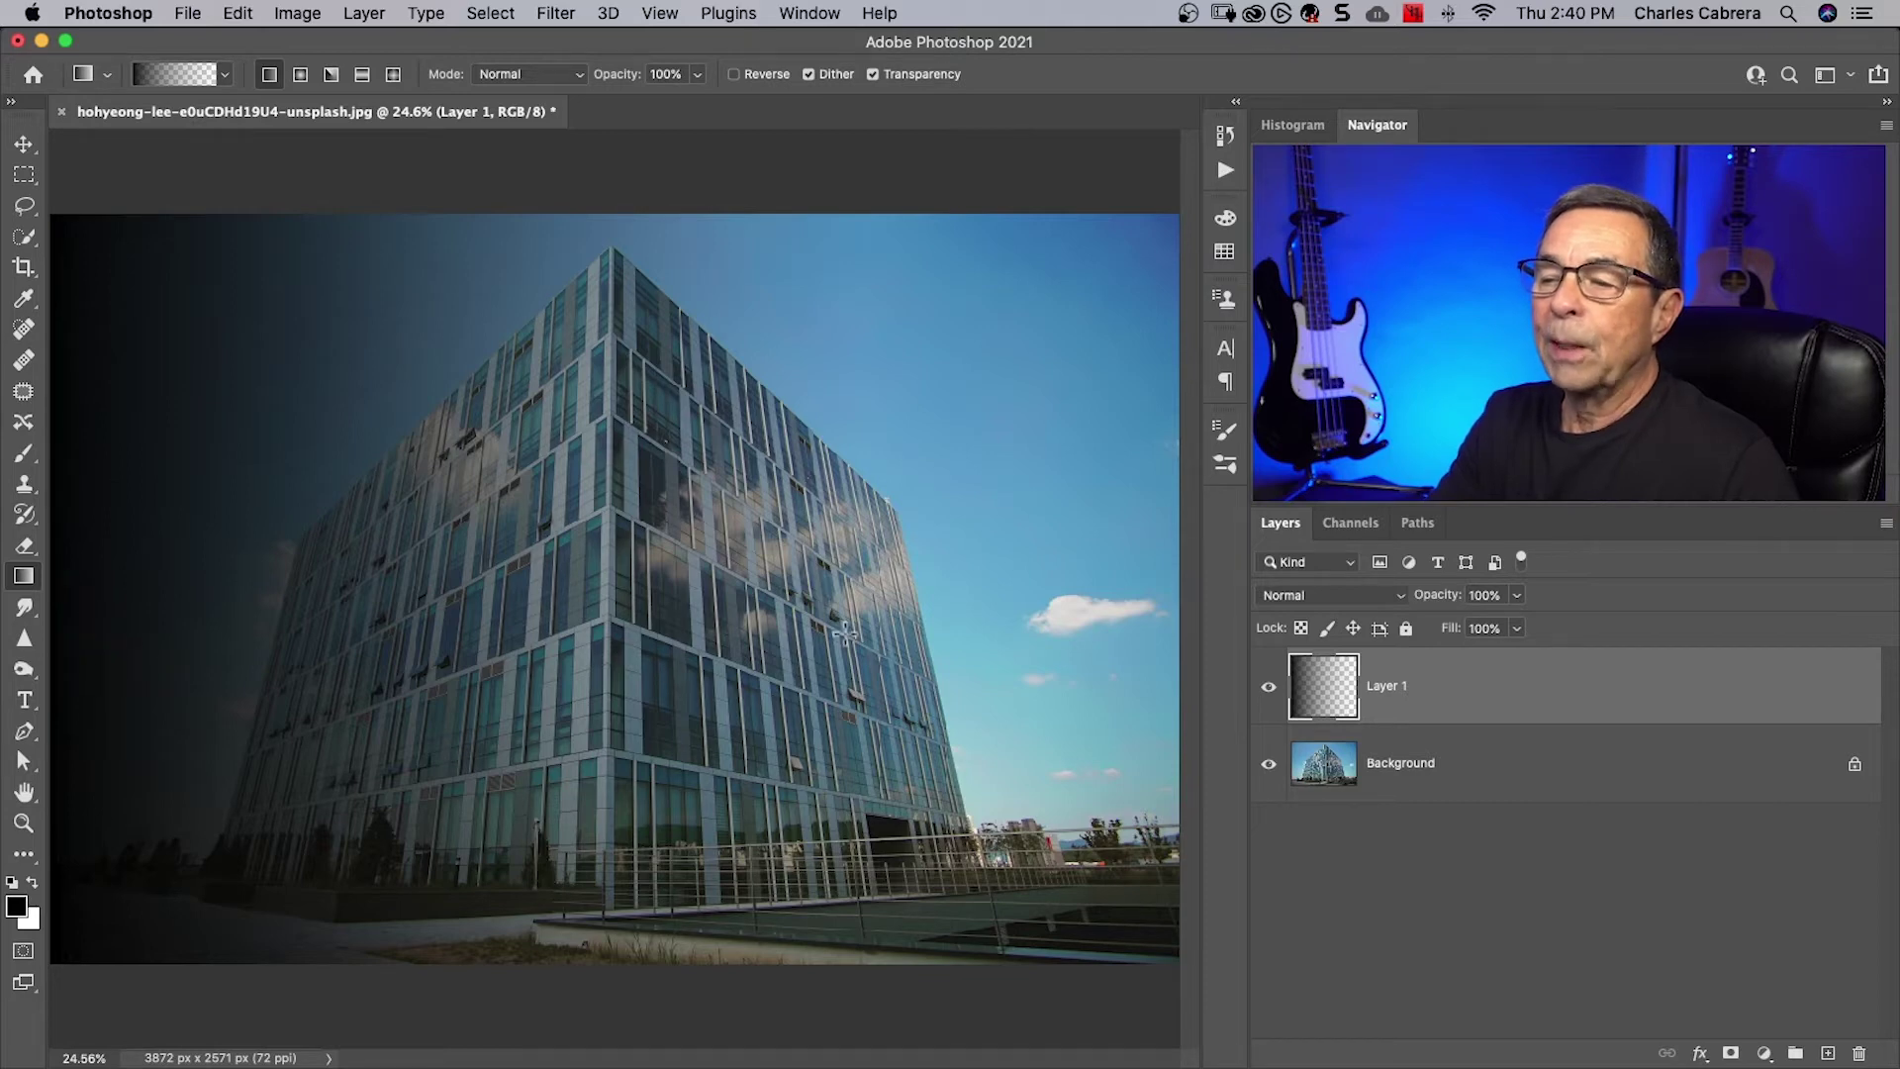
{"action": "key", "text": "super+z"}
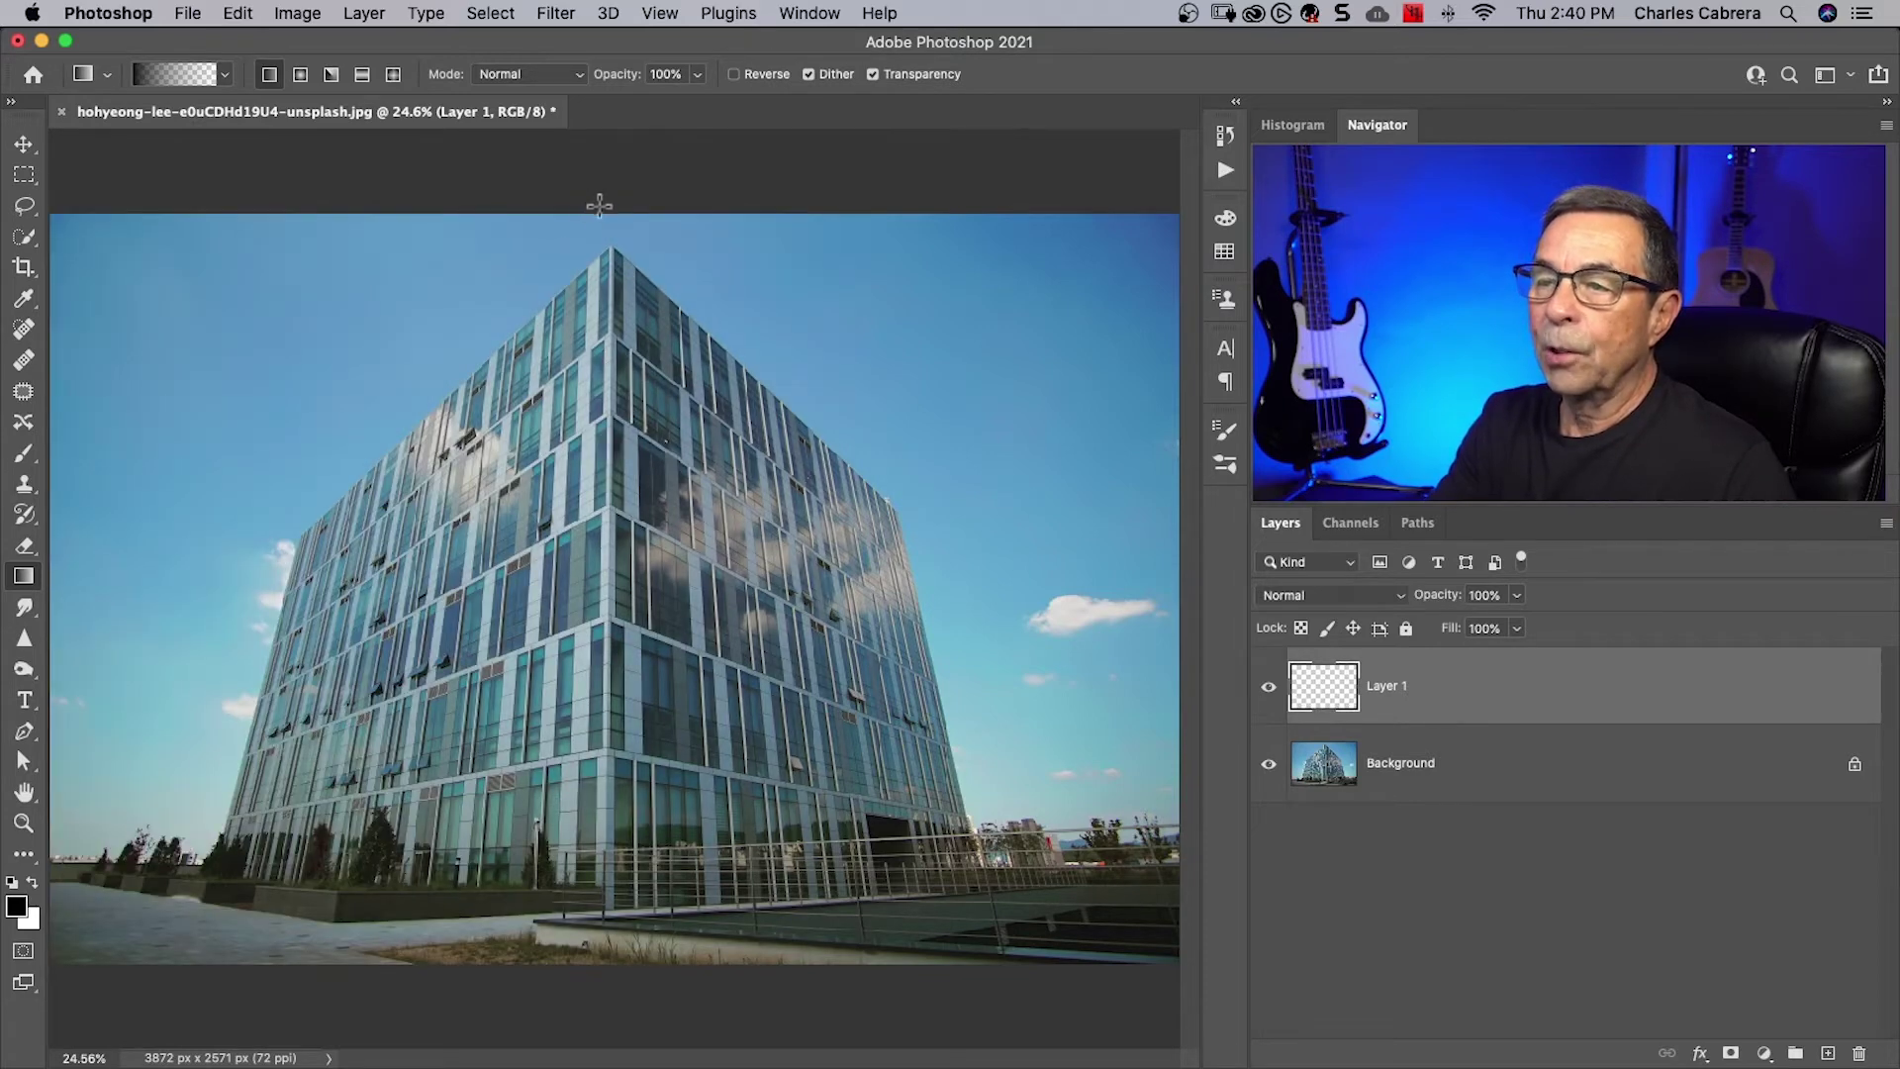
Try black fades from the top and from the right, undoing each one
{"action": "left_click_drag", "start_coordinate": [600, 205], "coordinate": [586, 501]}
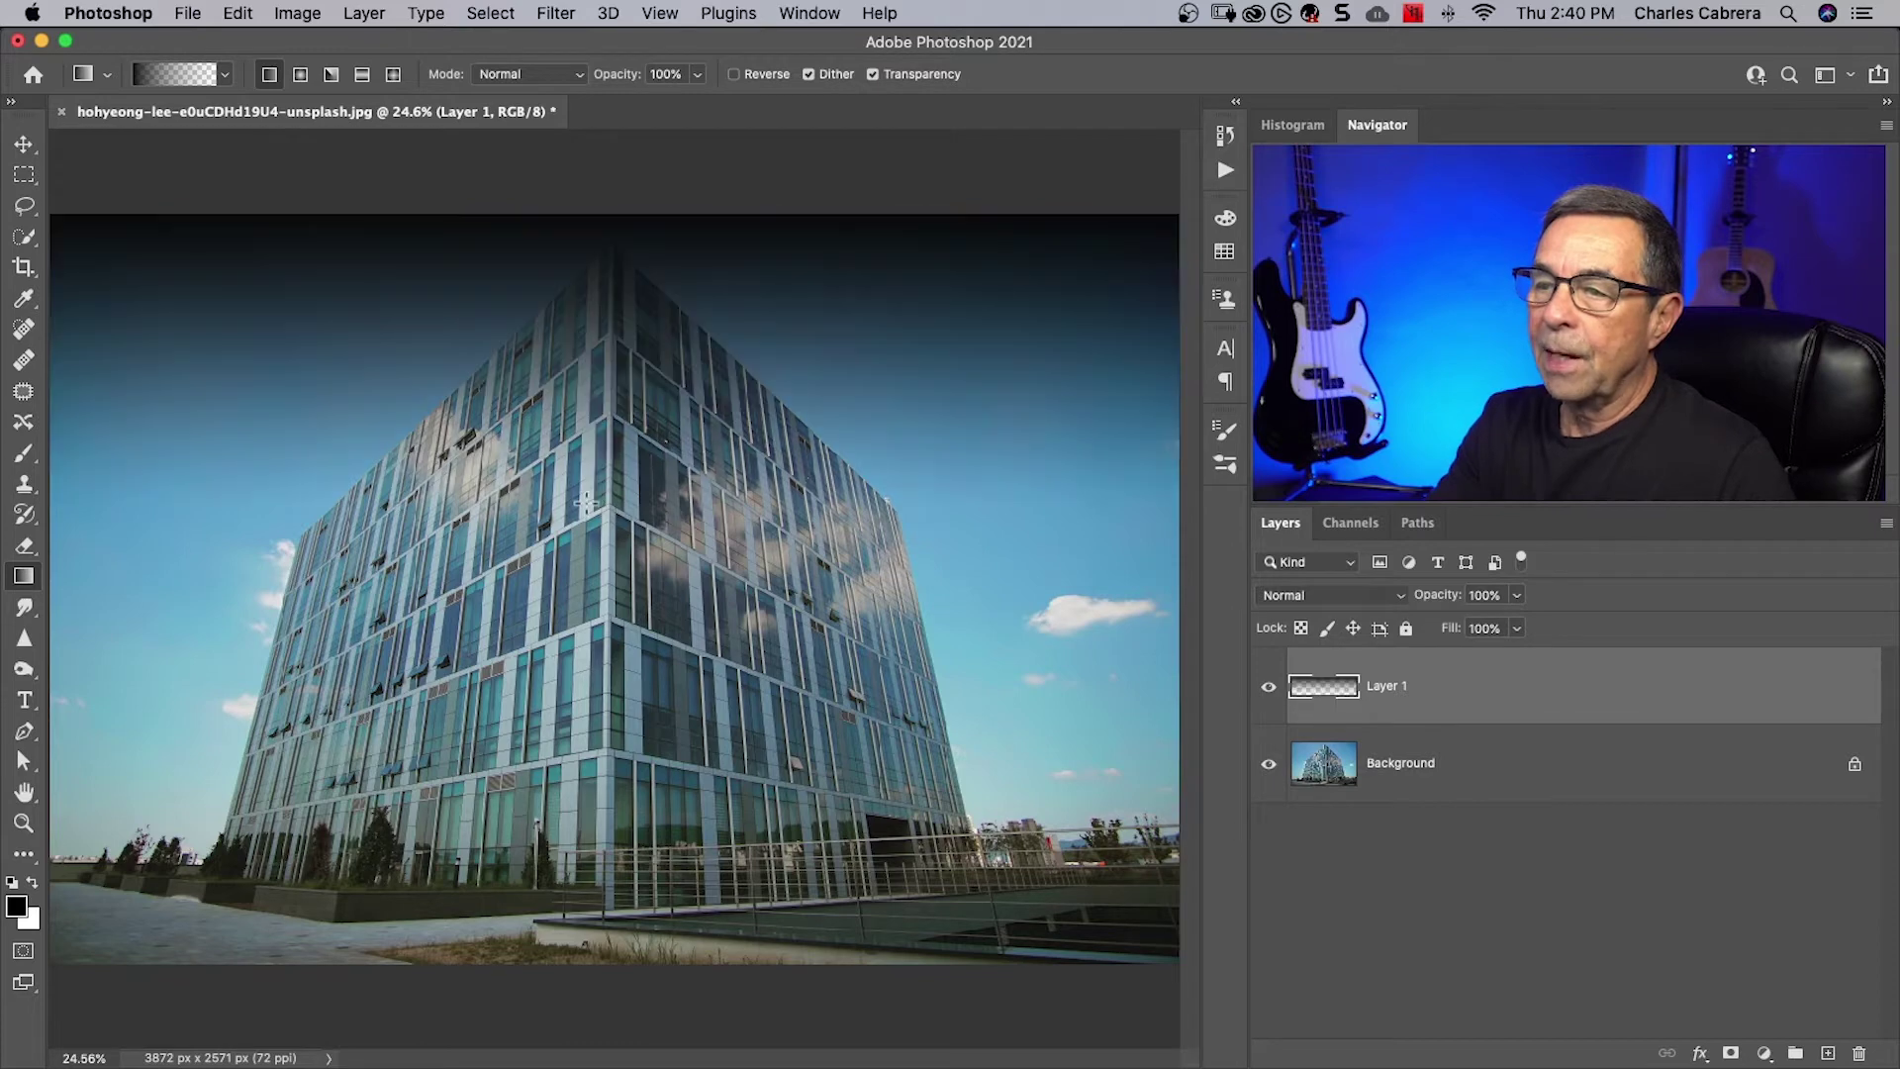
{"action": "key", "text": "super+z"}
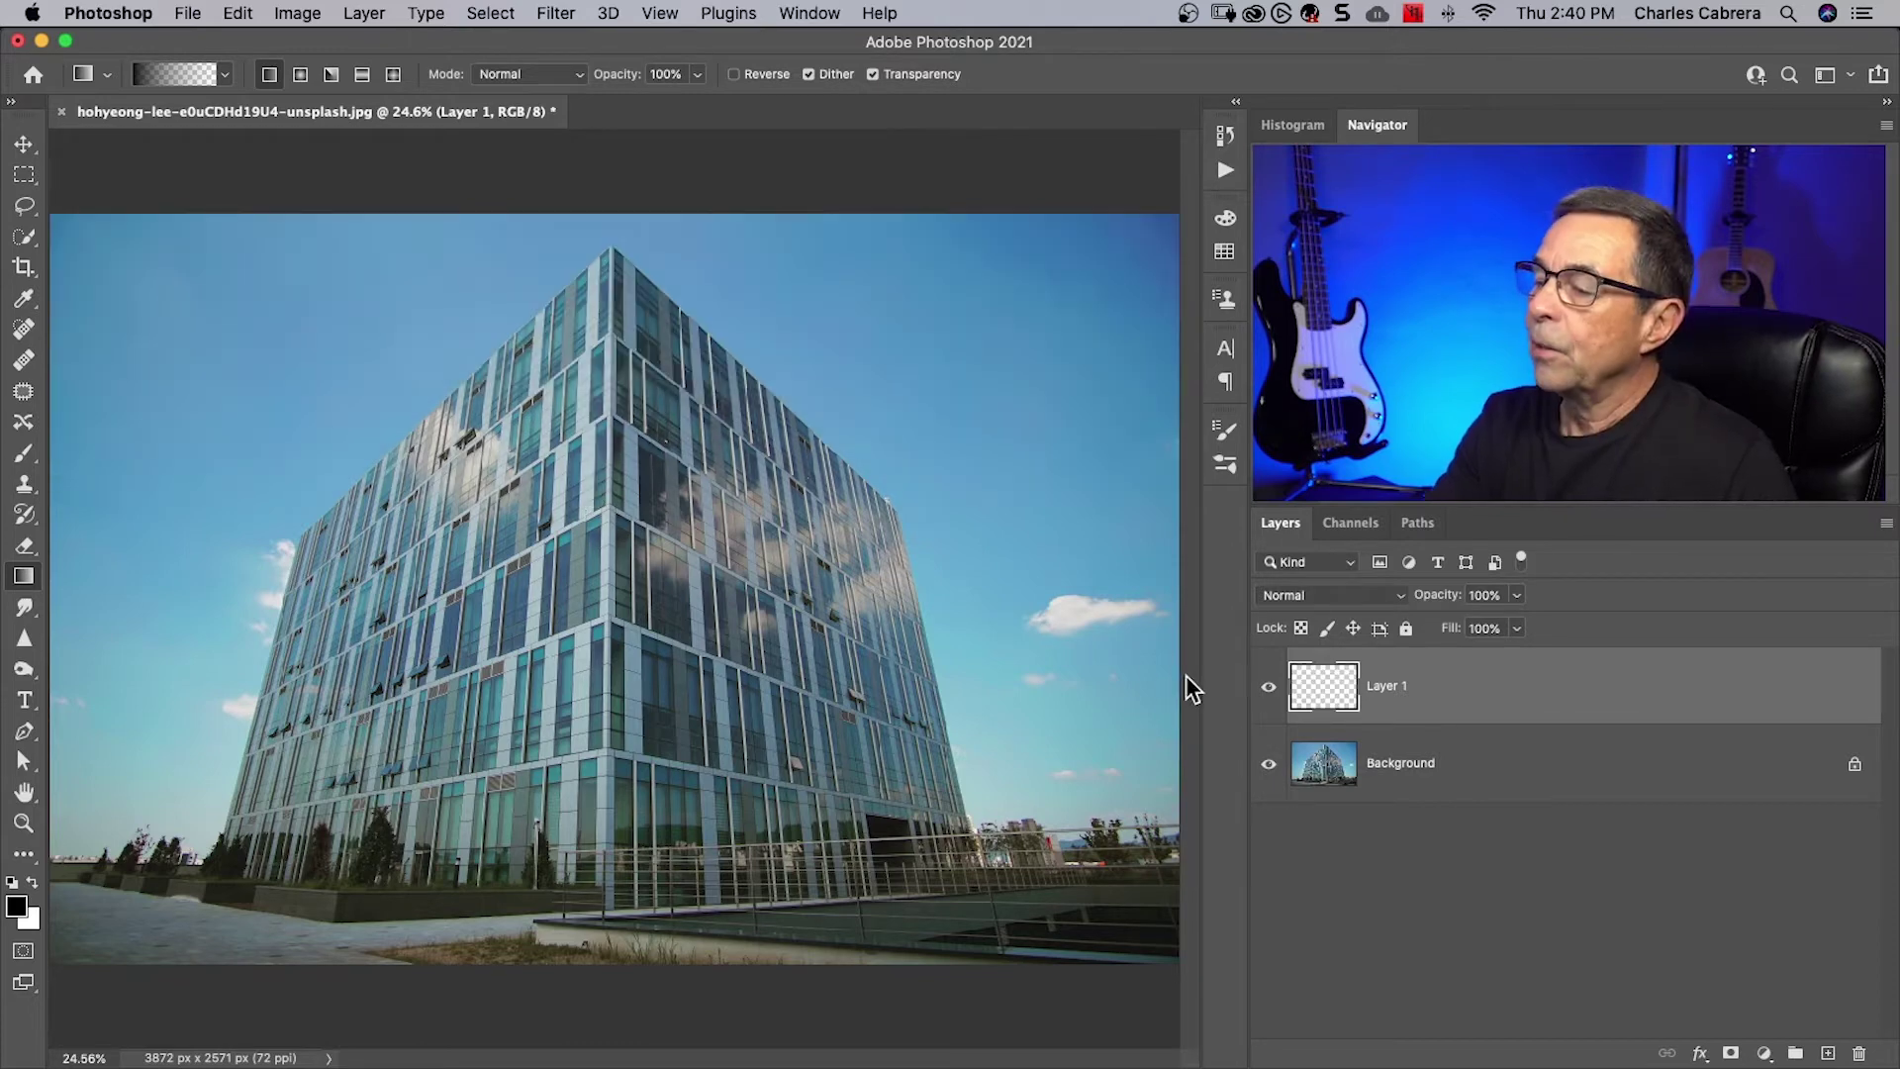
{"action": "left_click_drag", "start_coordinate": [1176, 678], "coordinate": [467, 678]}
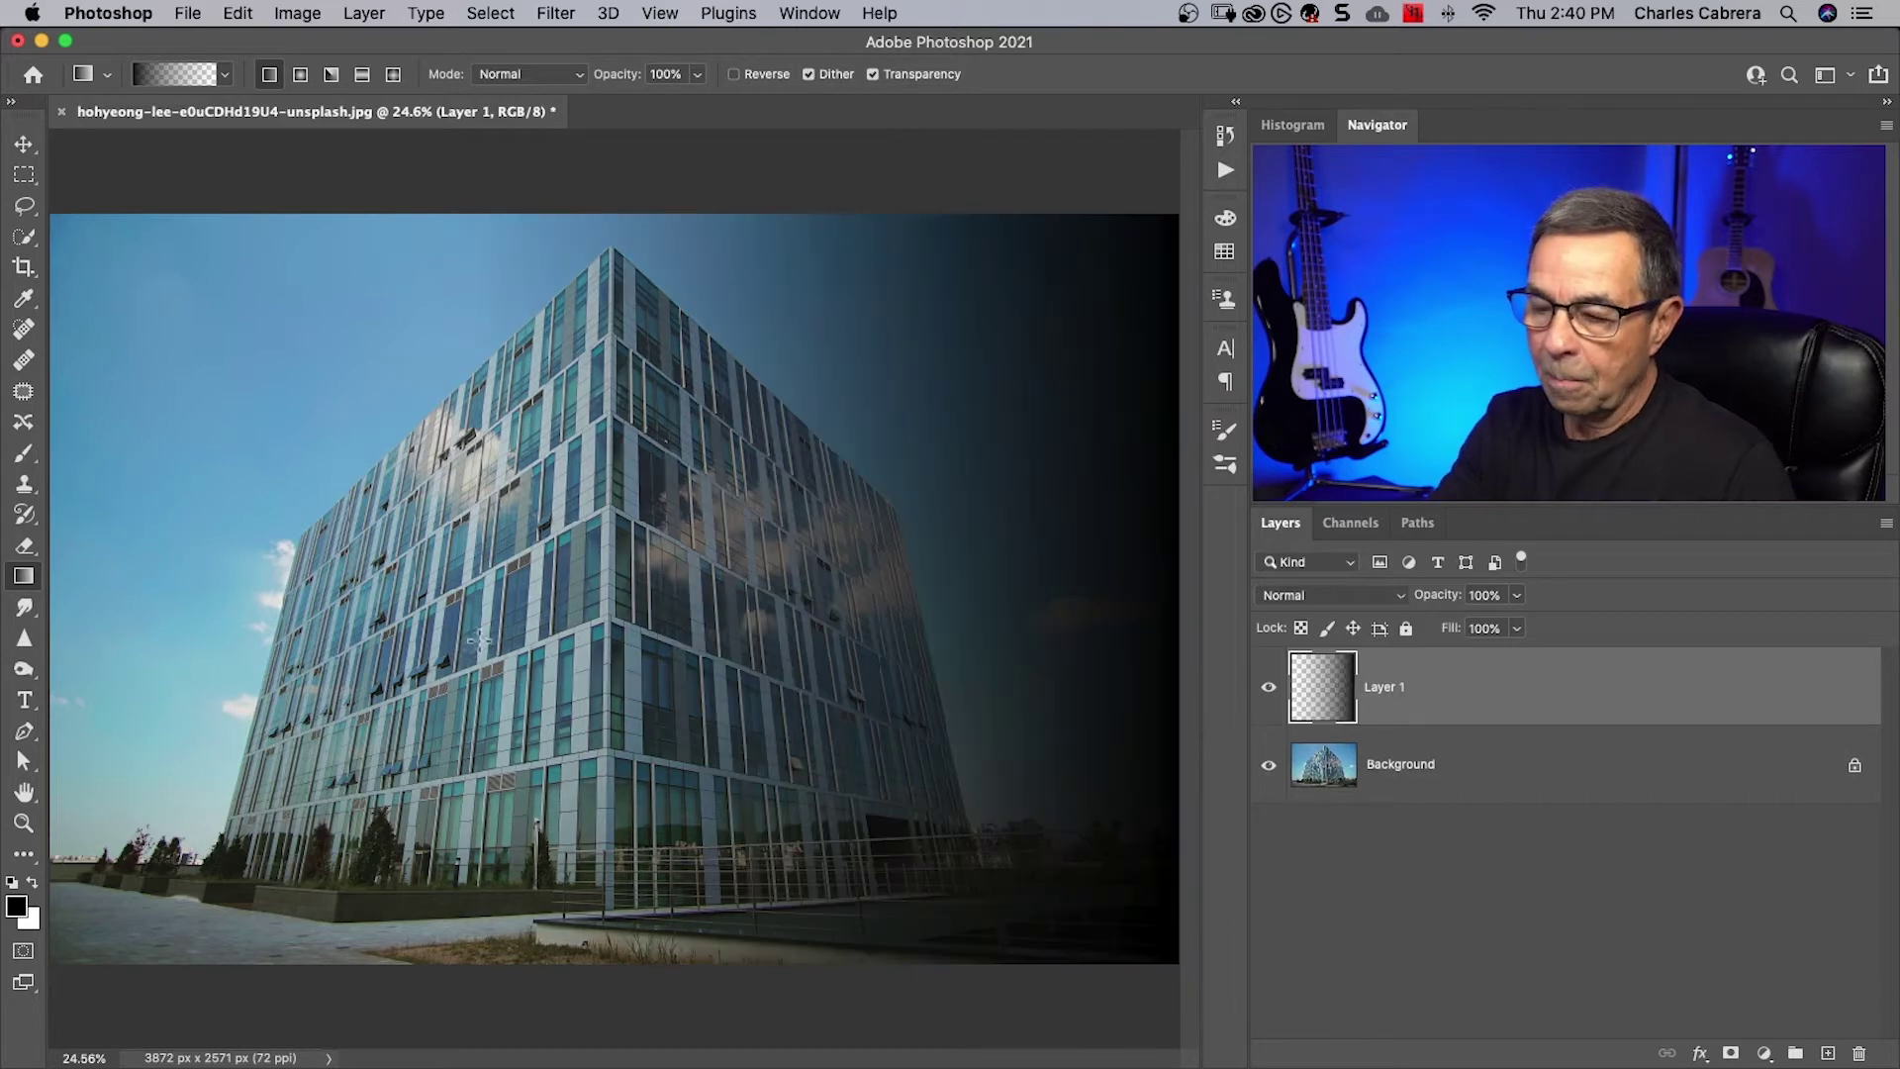
{"action": "key", "text": "super+z"}
Enable Reverse, draw a reversed fade across the photo, then switch Reverse off
{"action": "left_click", "coordinate": [733, 74]}
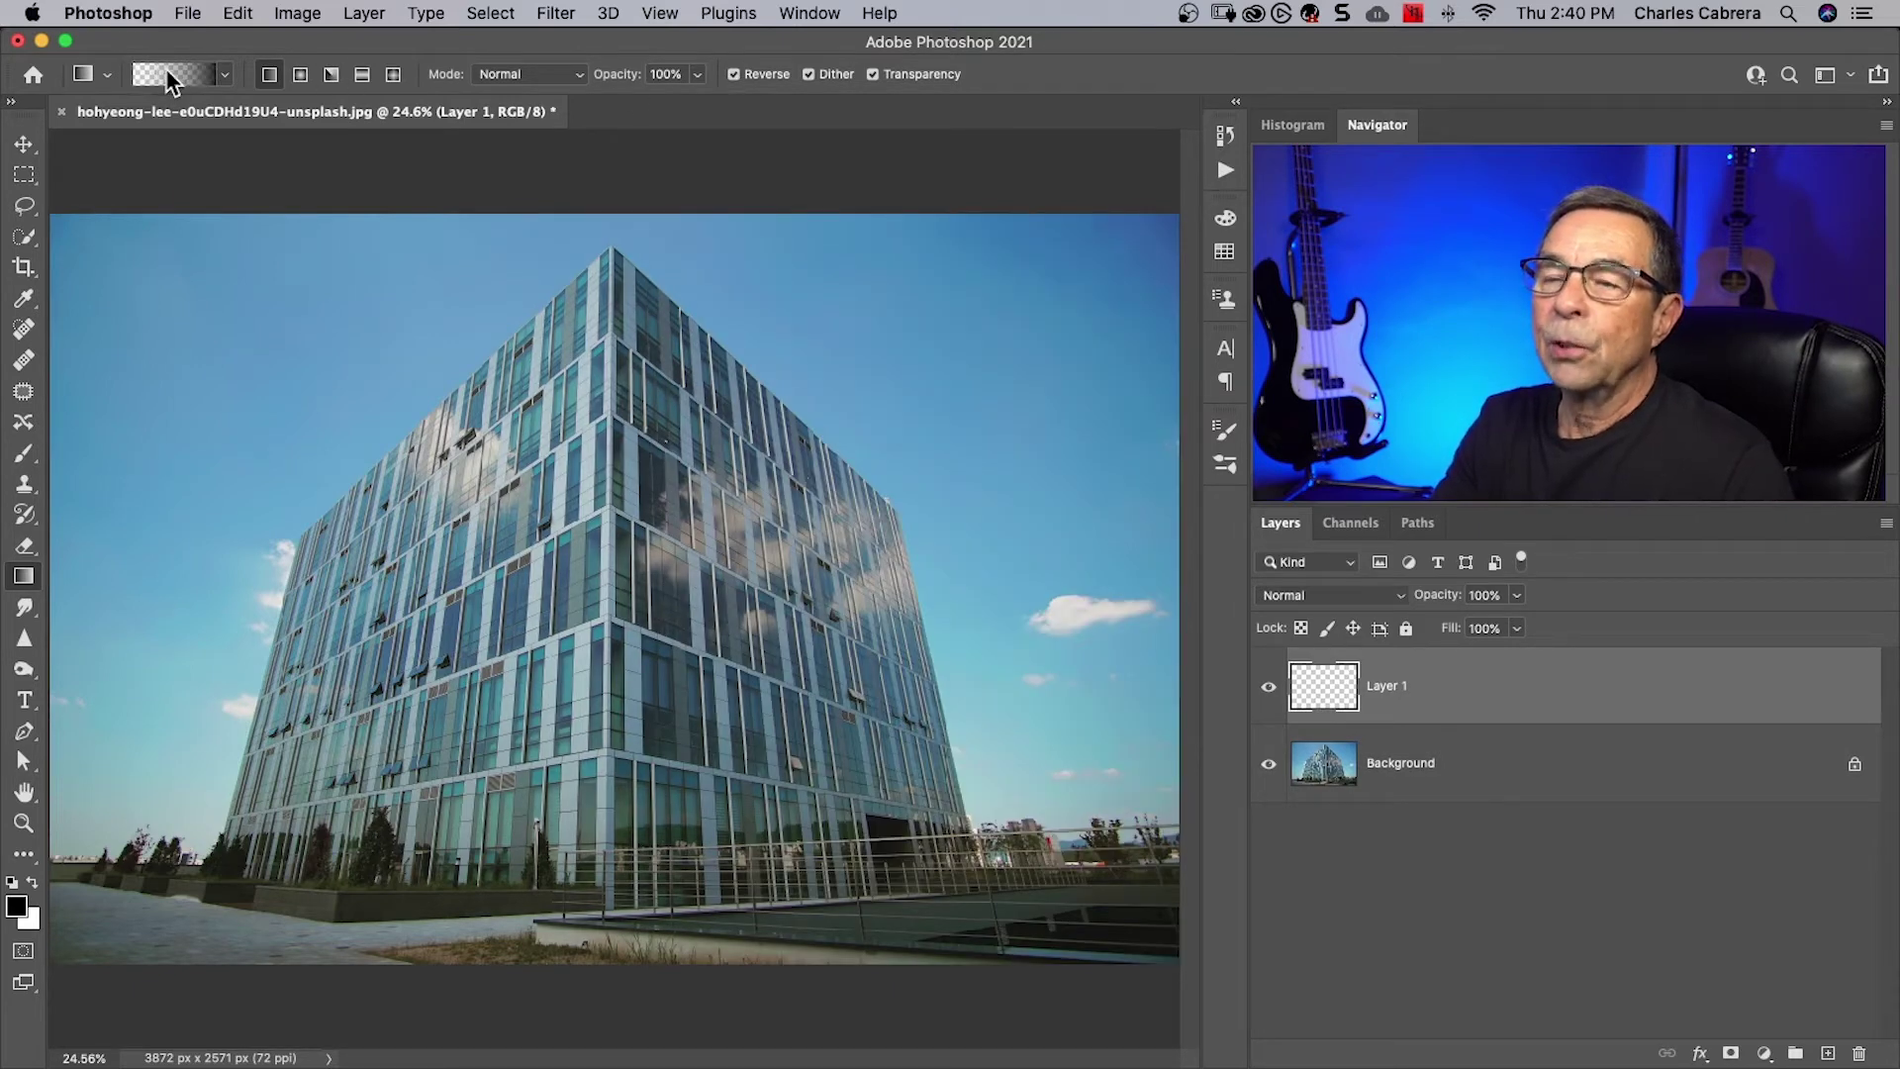
{"action": "left_click", "coordinate": [735, 74]}
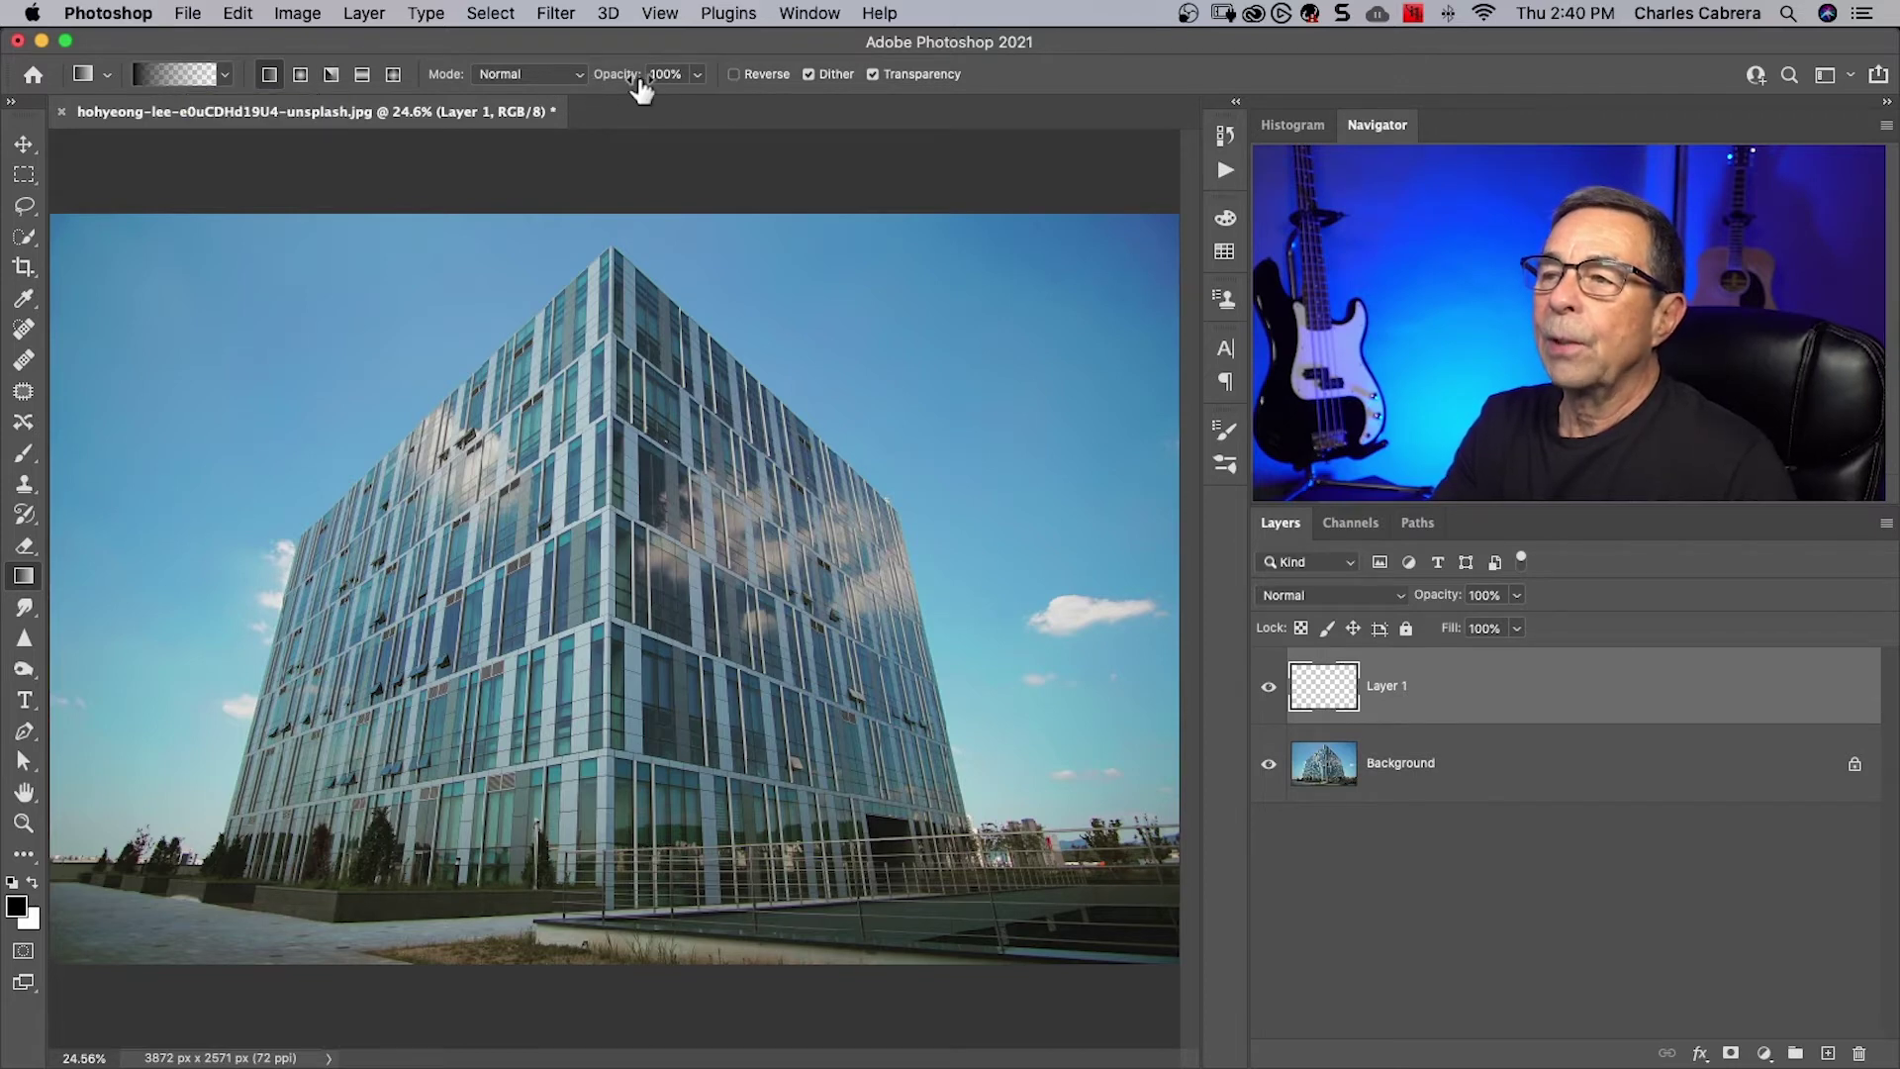
{"action": "left_click", "coordinate": [733, 74]}
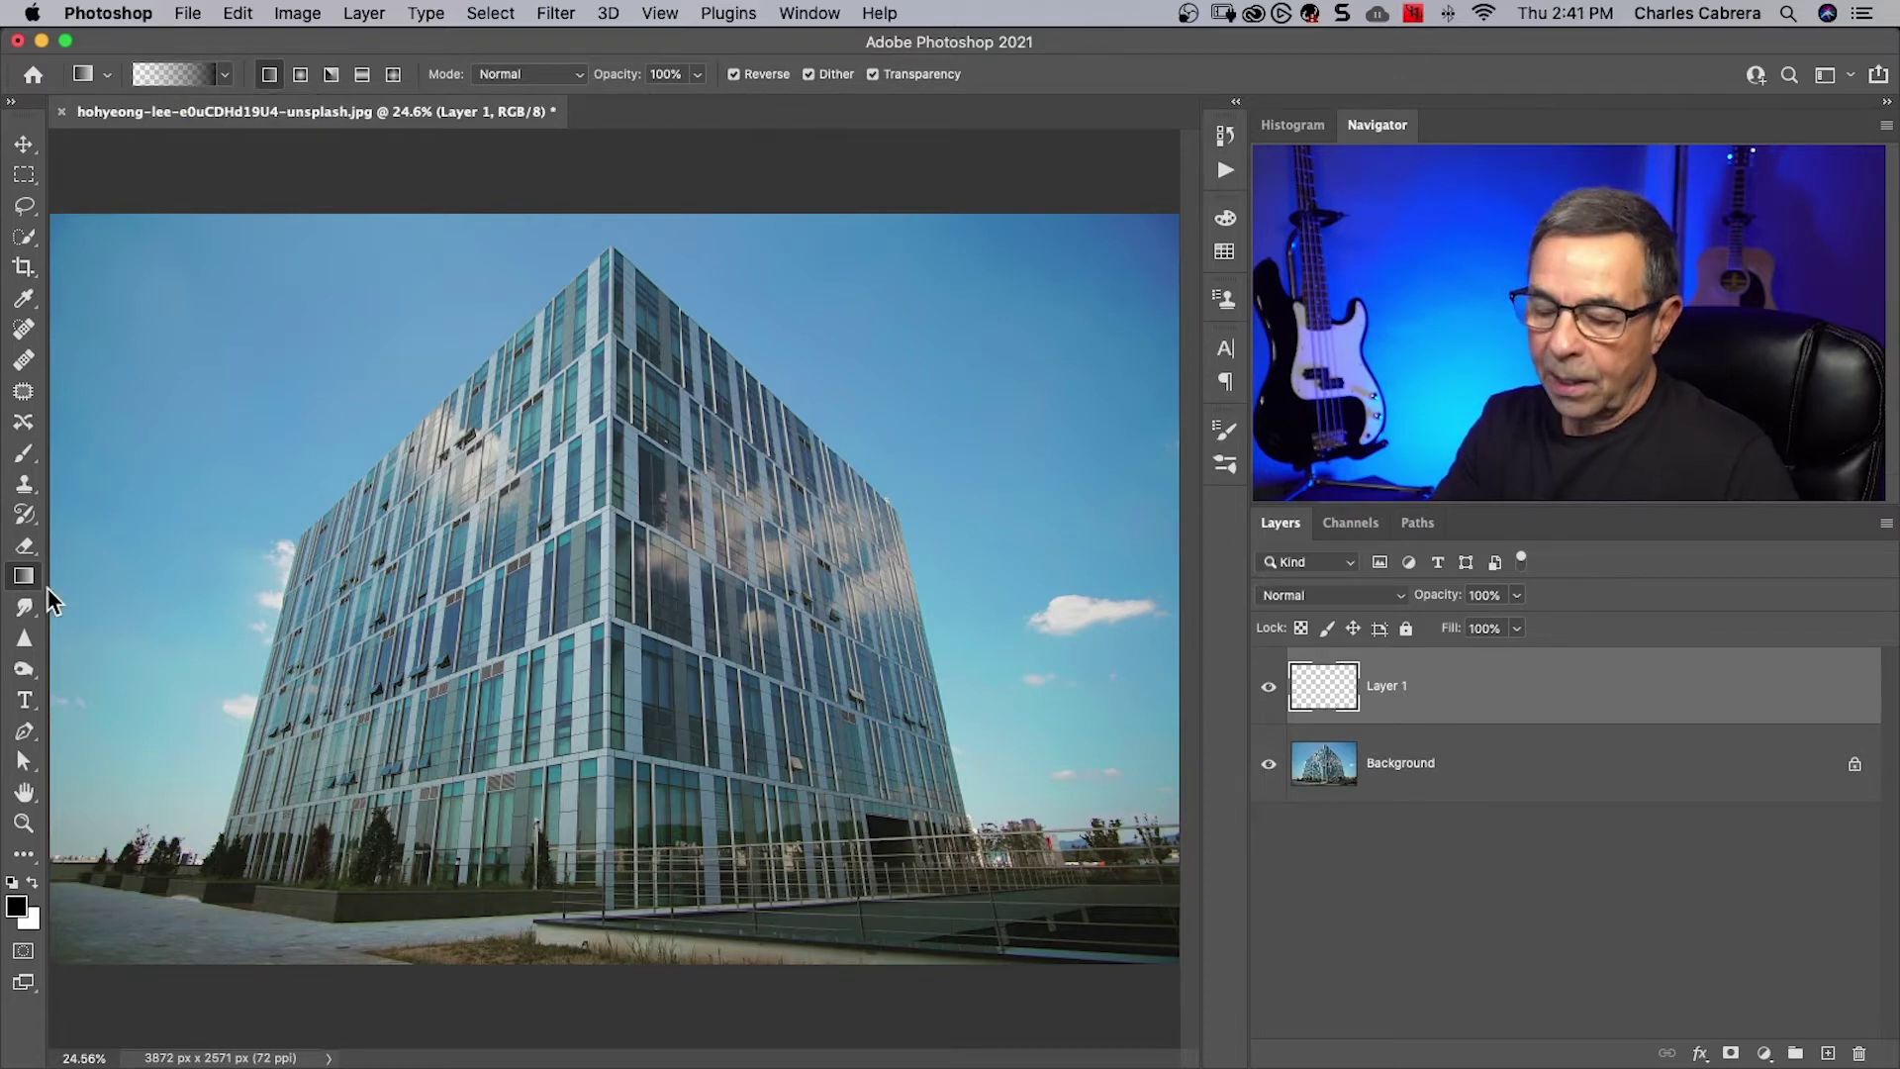
{"action": "left_click_drag", "start_coordinate": [94, 588], "coordinate": [574, 590]}
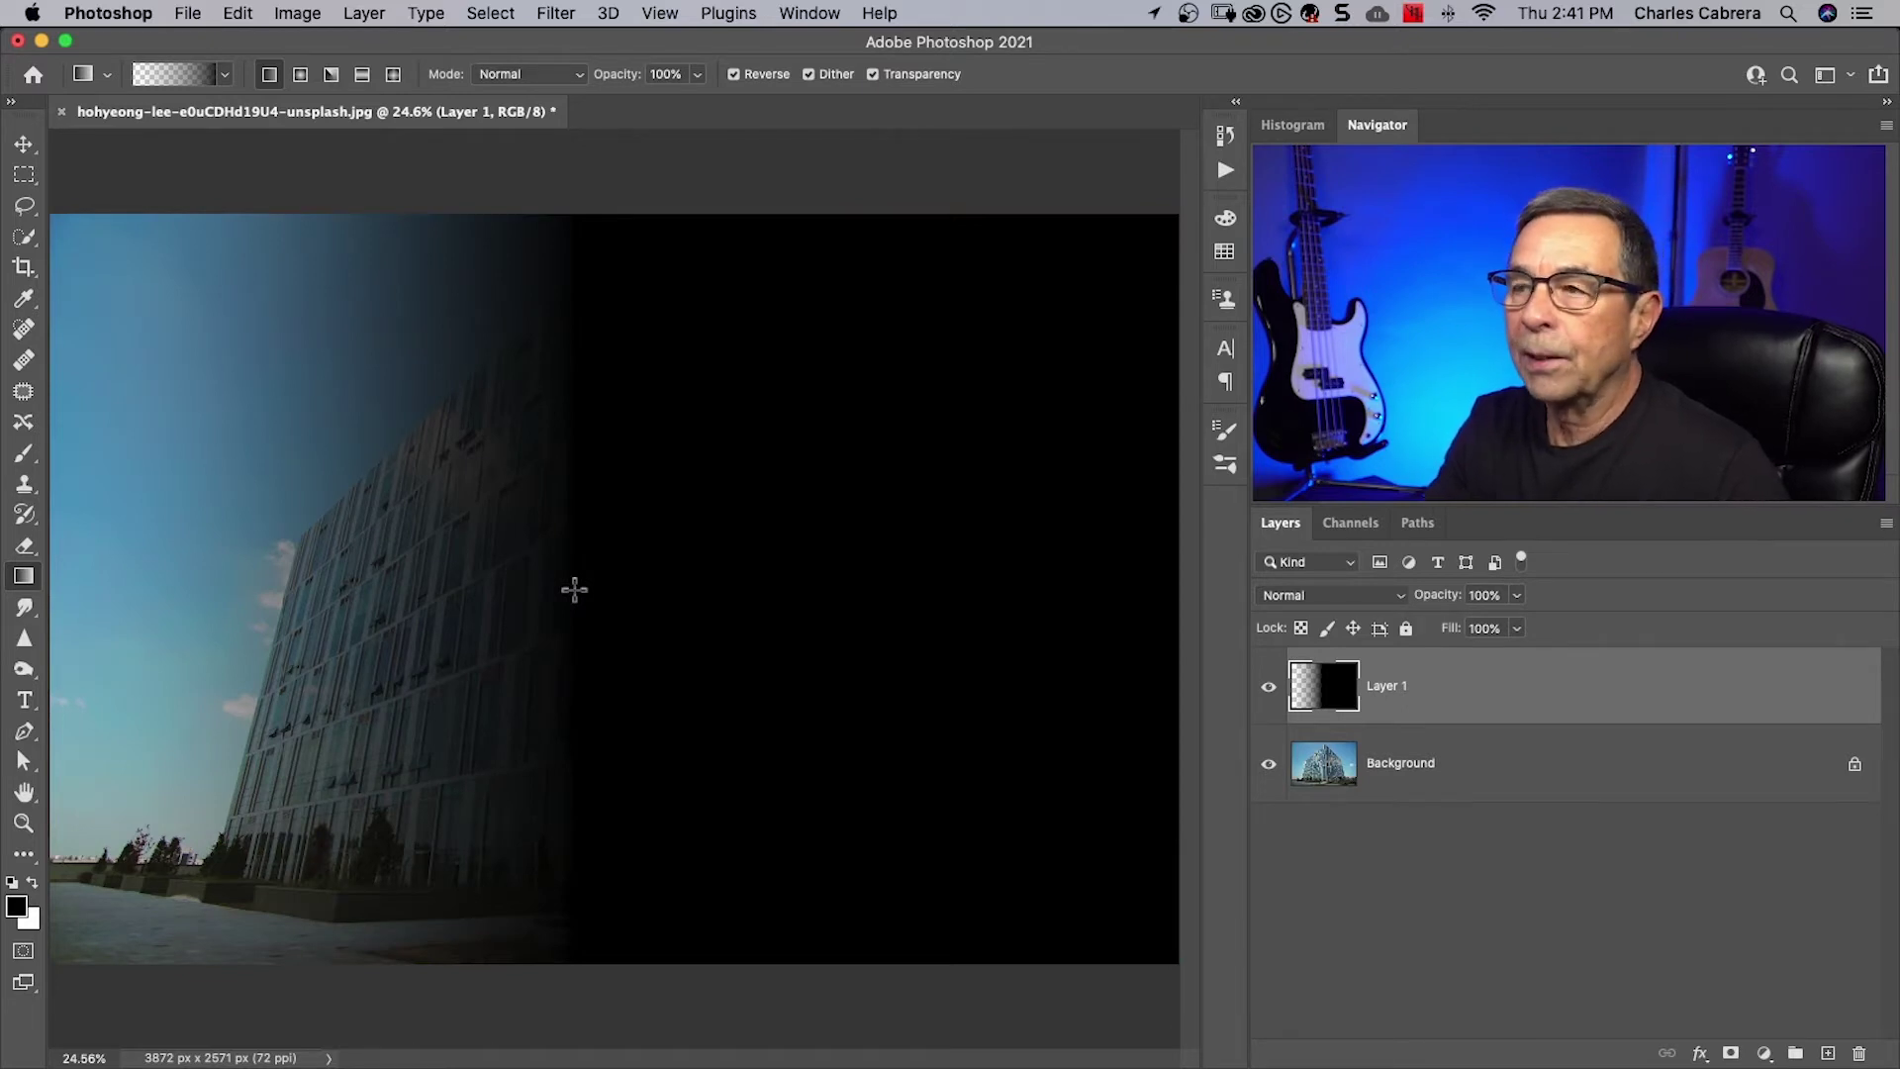
{"action": "left_click", "coordinate": [733, 74]}
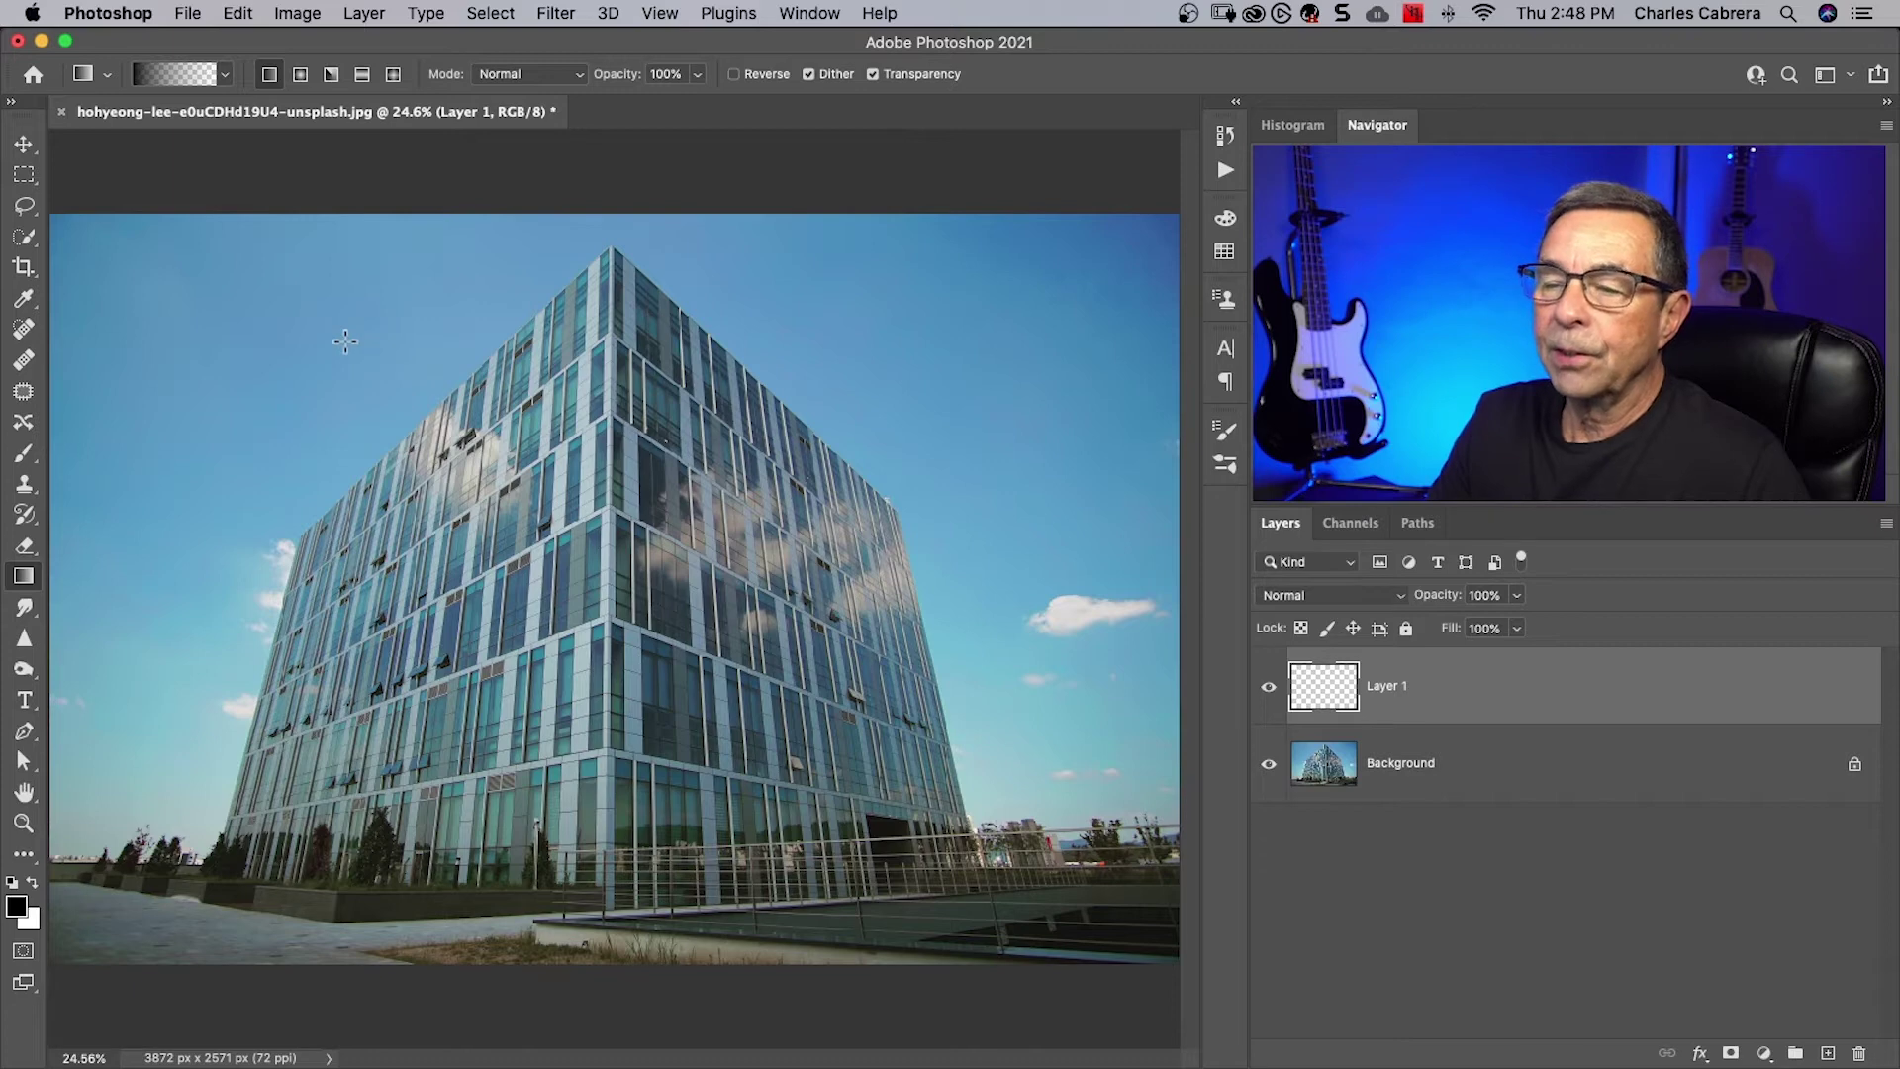
Sample the sky blue as foreground and fade it down from the photo's top
{"action": "key", "text": "i"}
{"action": "left_click", "coordinate": [136, 277], "text": "alt"}
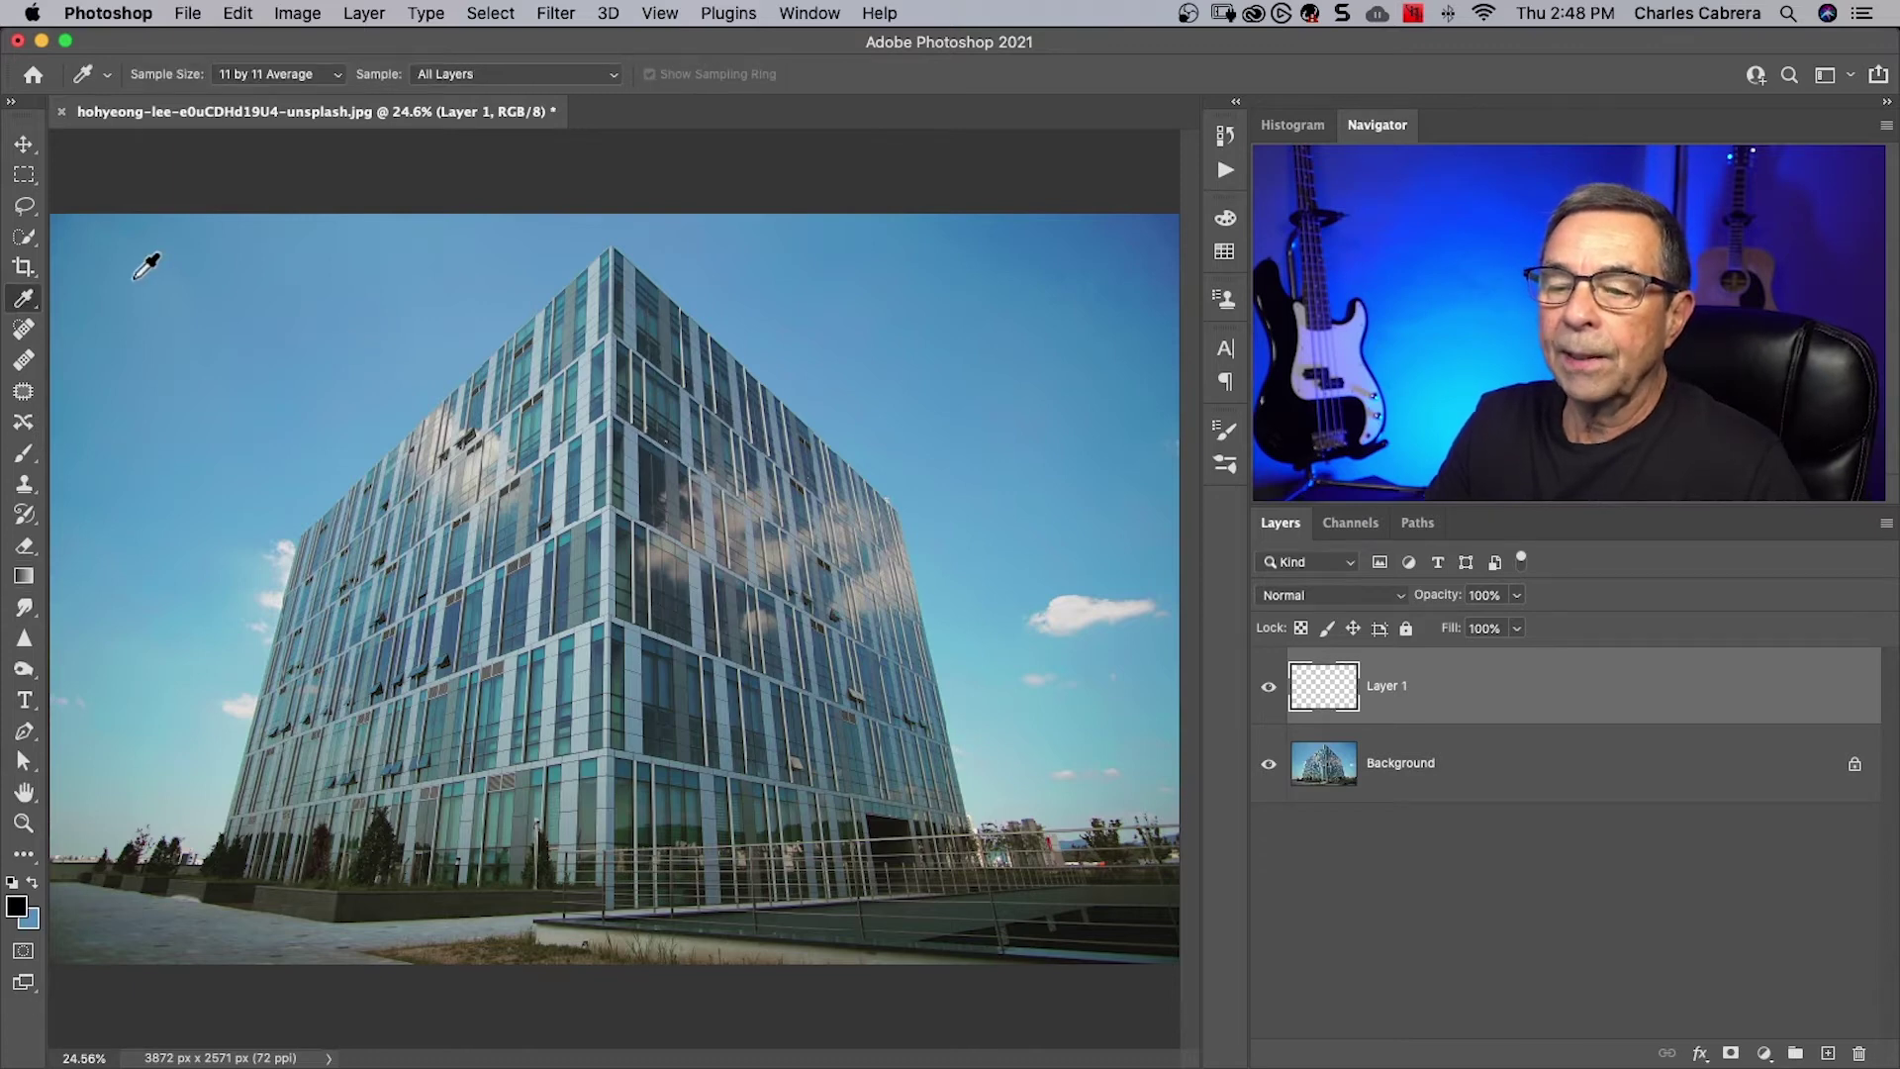
{"action": "key", "text": "x"}
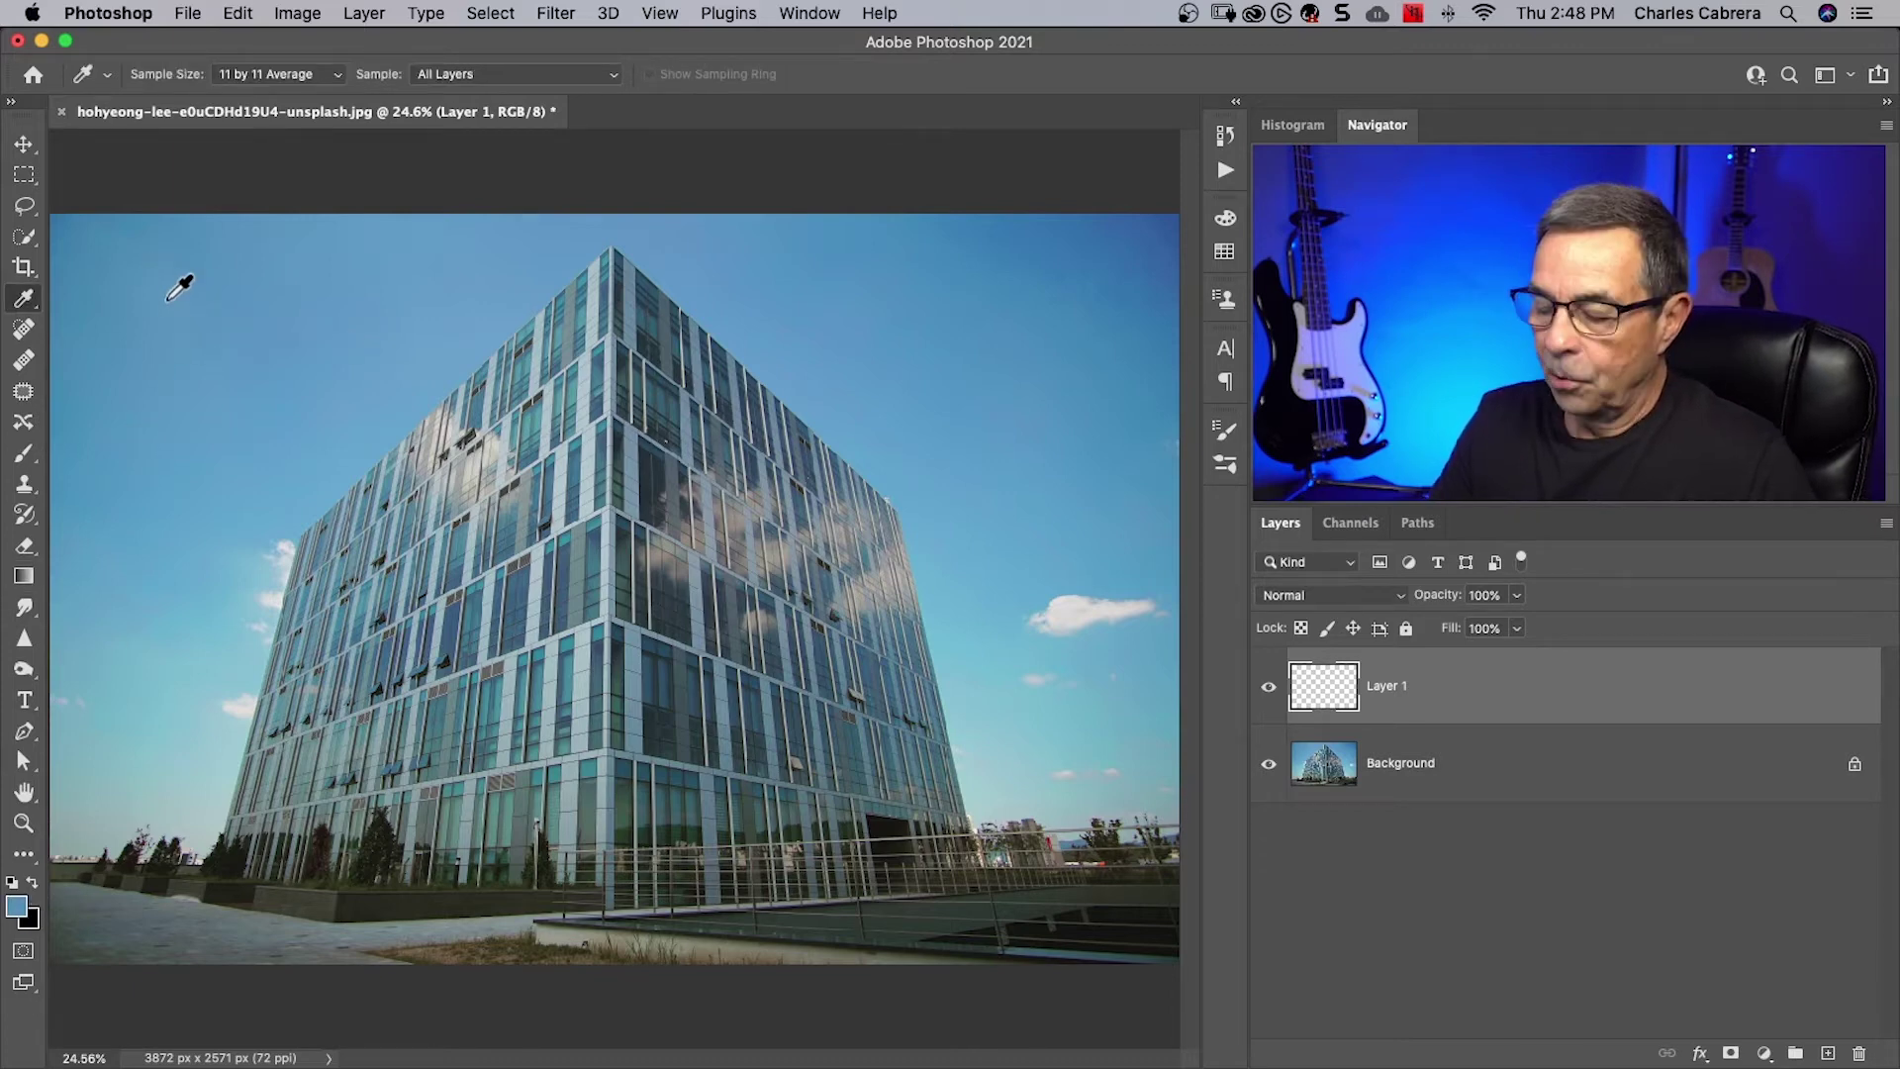
{"action": "key", "text": "g"}
{"action": "left_click", "coordinate": [187, 74]}
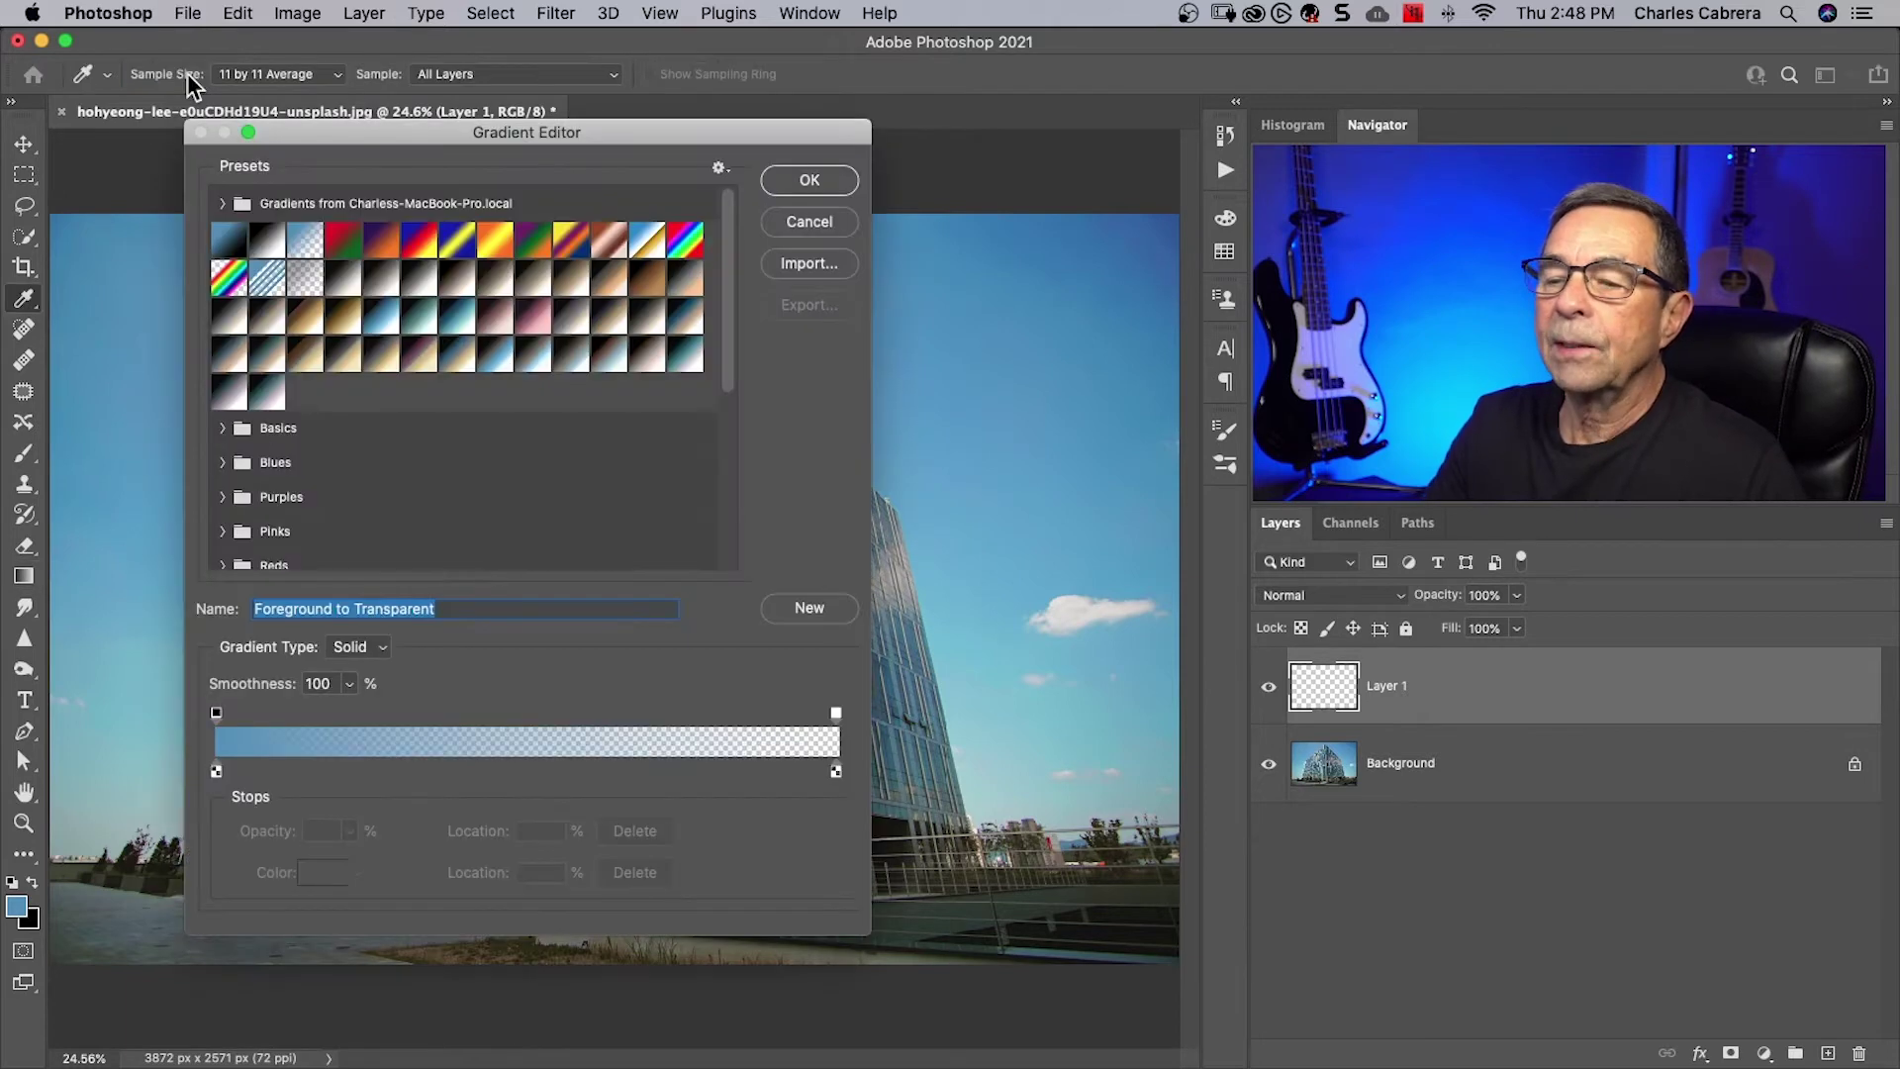
{"action": "left_click", "coordinate": [822, 179]}
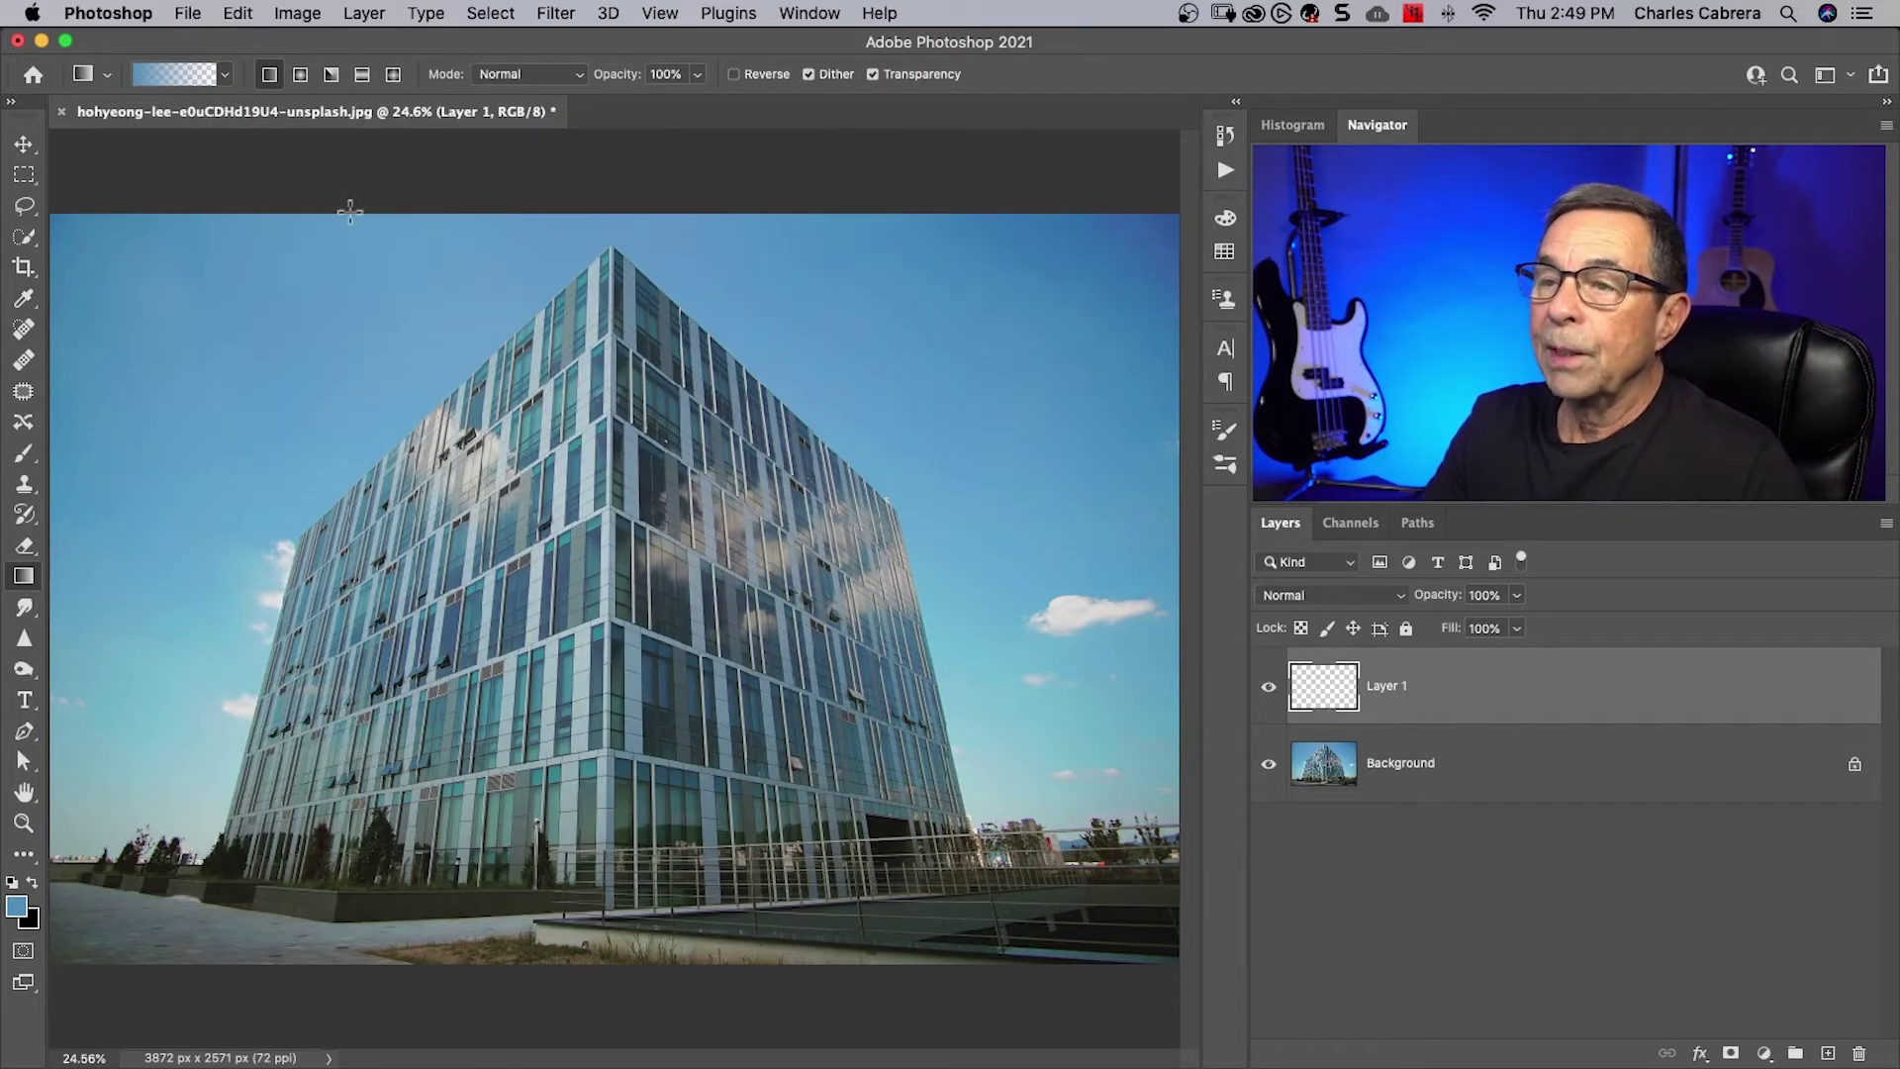
{"action": "left_click_drag", "start_coordinate": [349, 212], "coordinate": [314, 903]}
Set the blue gradient layer to Multiply and squash it up toward the sky
{"action": "left_click", "coordinate": [1333, 598]}
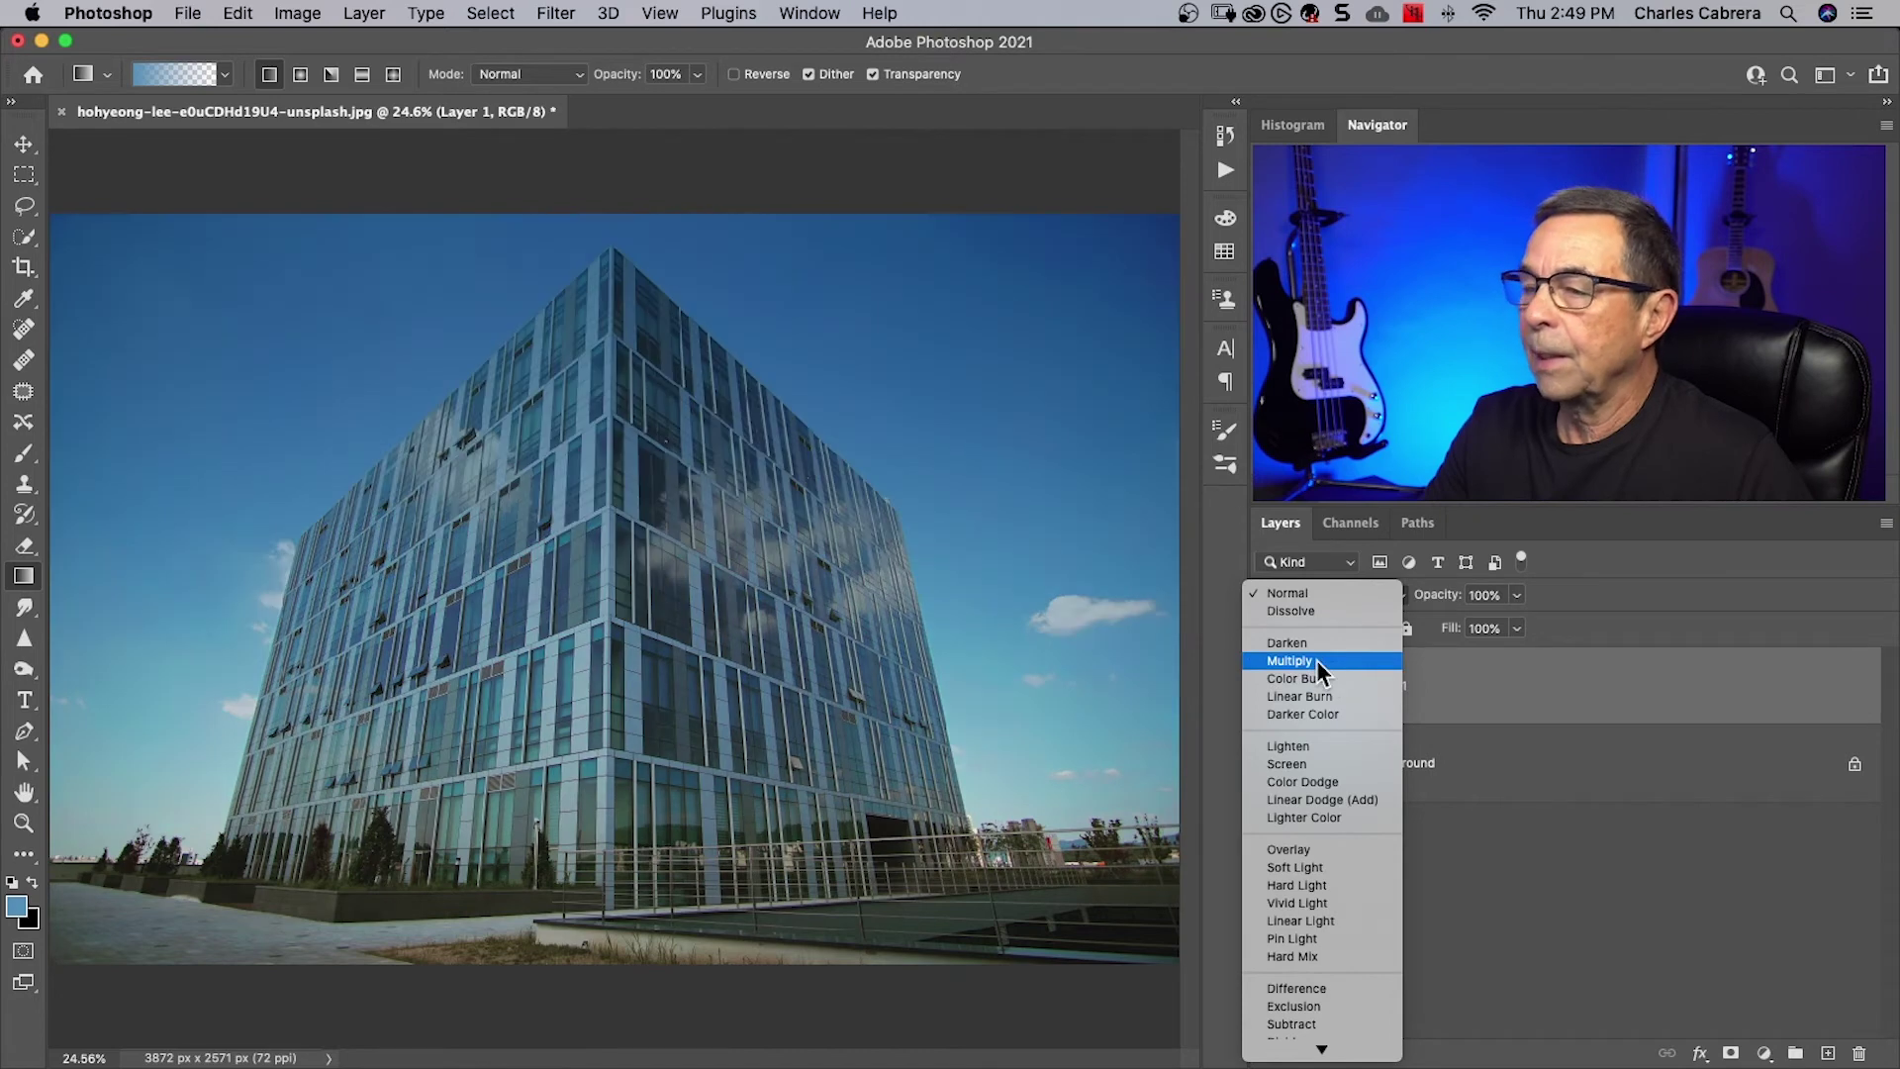
{"action": "left_click", "coordinate": [1316, 661]}
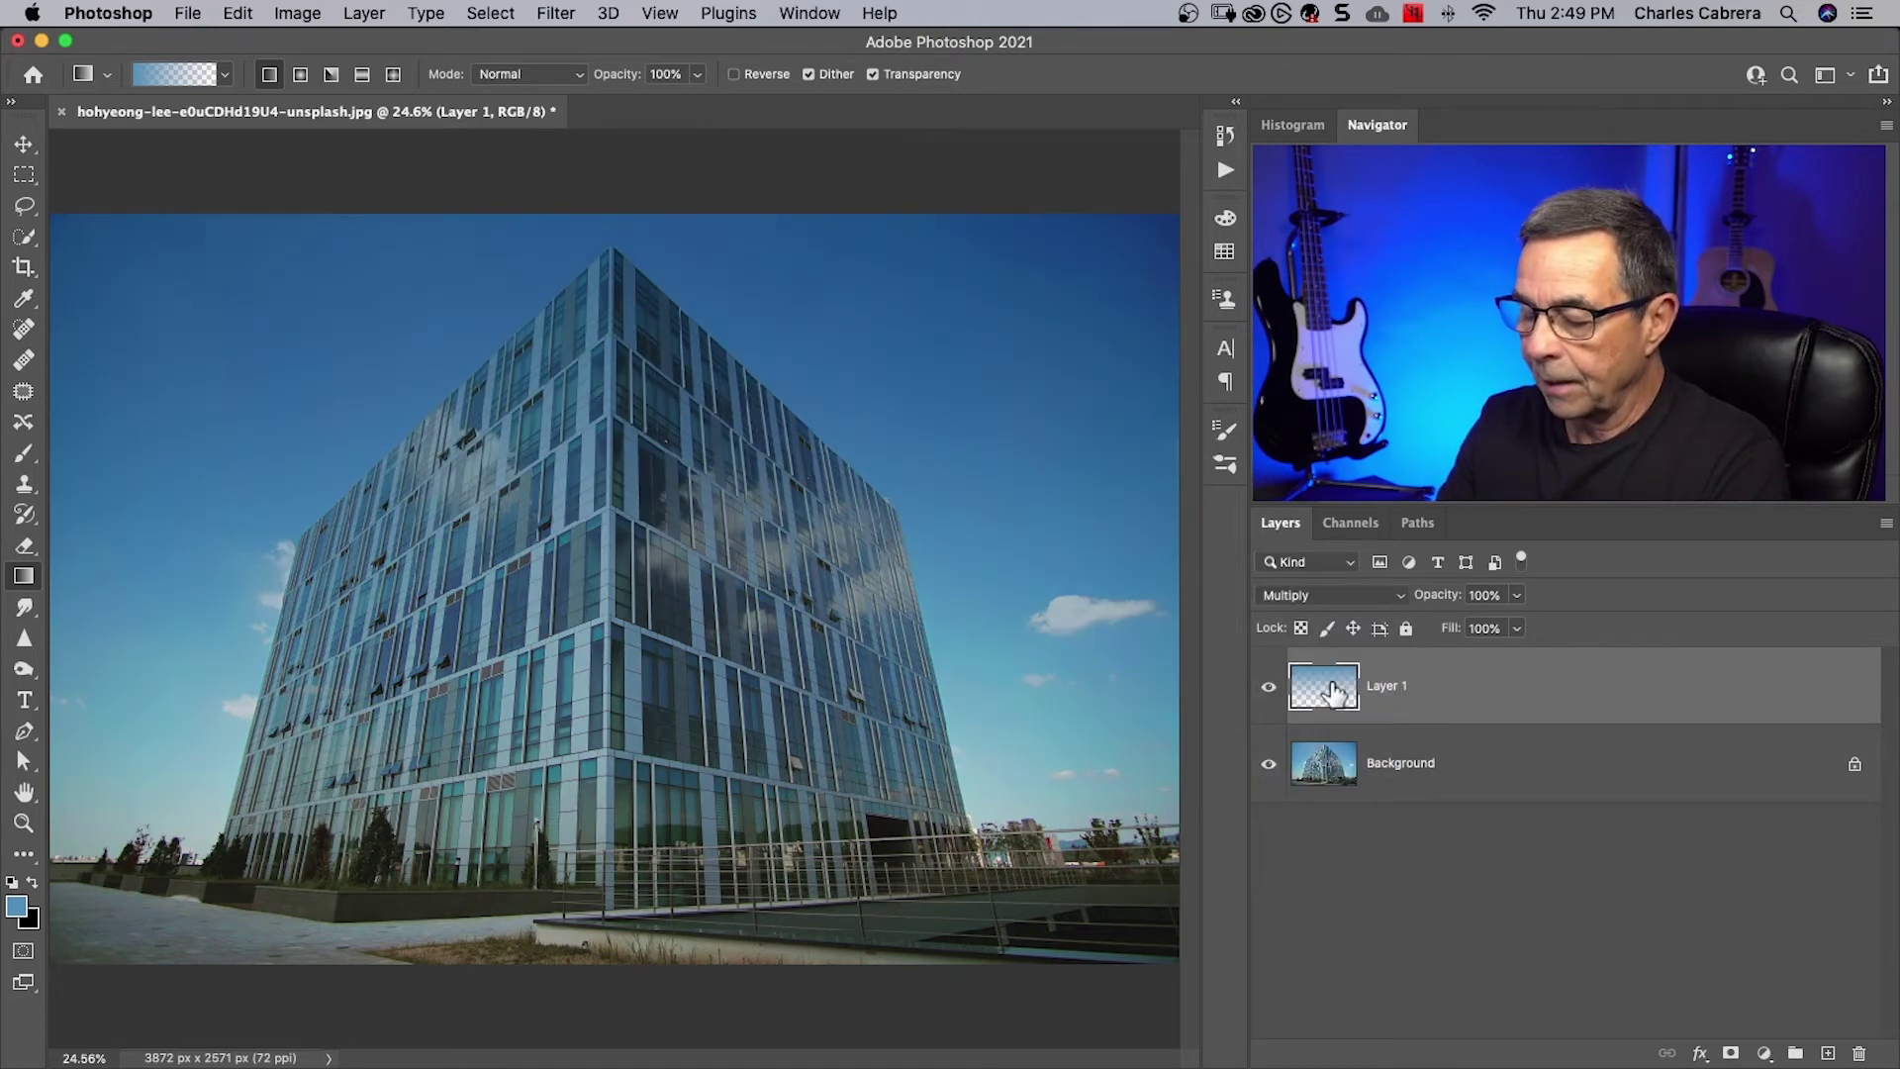
{"action": "key", "text": "super+t"}
{"action": "key", "text": "super+0"}
{"action": "left_click_drag", "start_coordinate": [615, 958], "coordinate": [594, 562]}
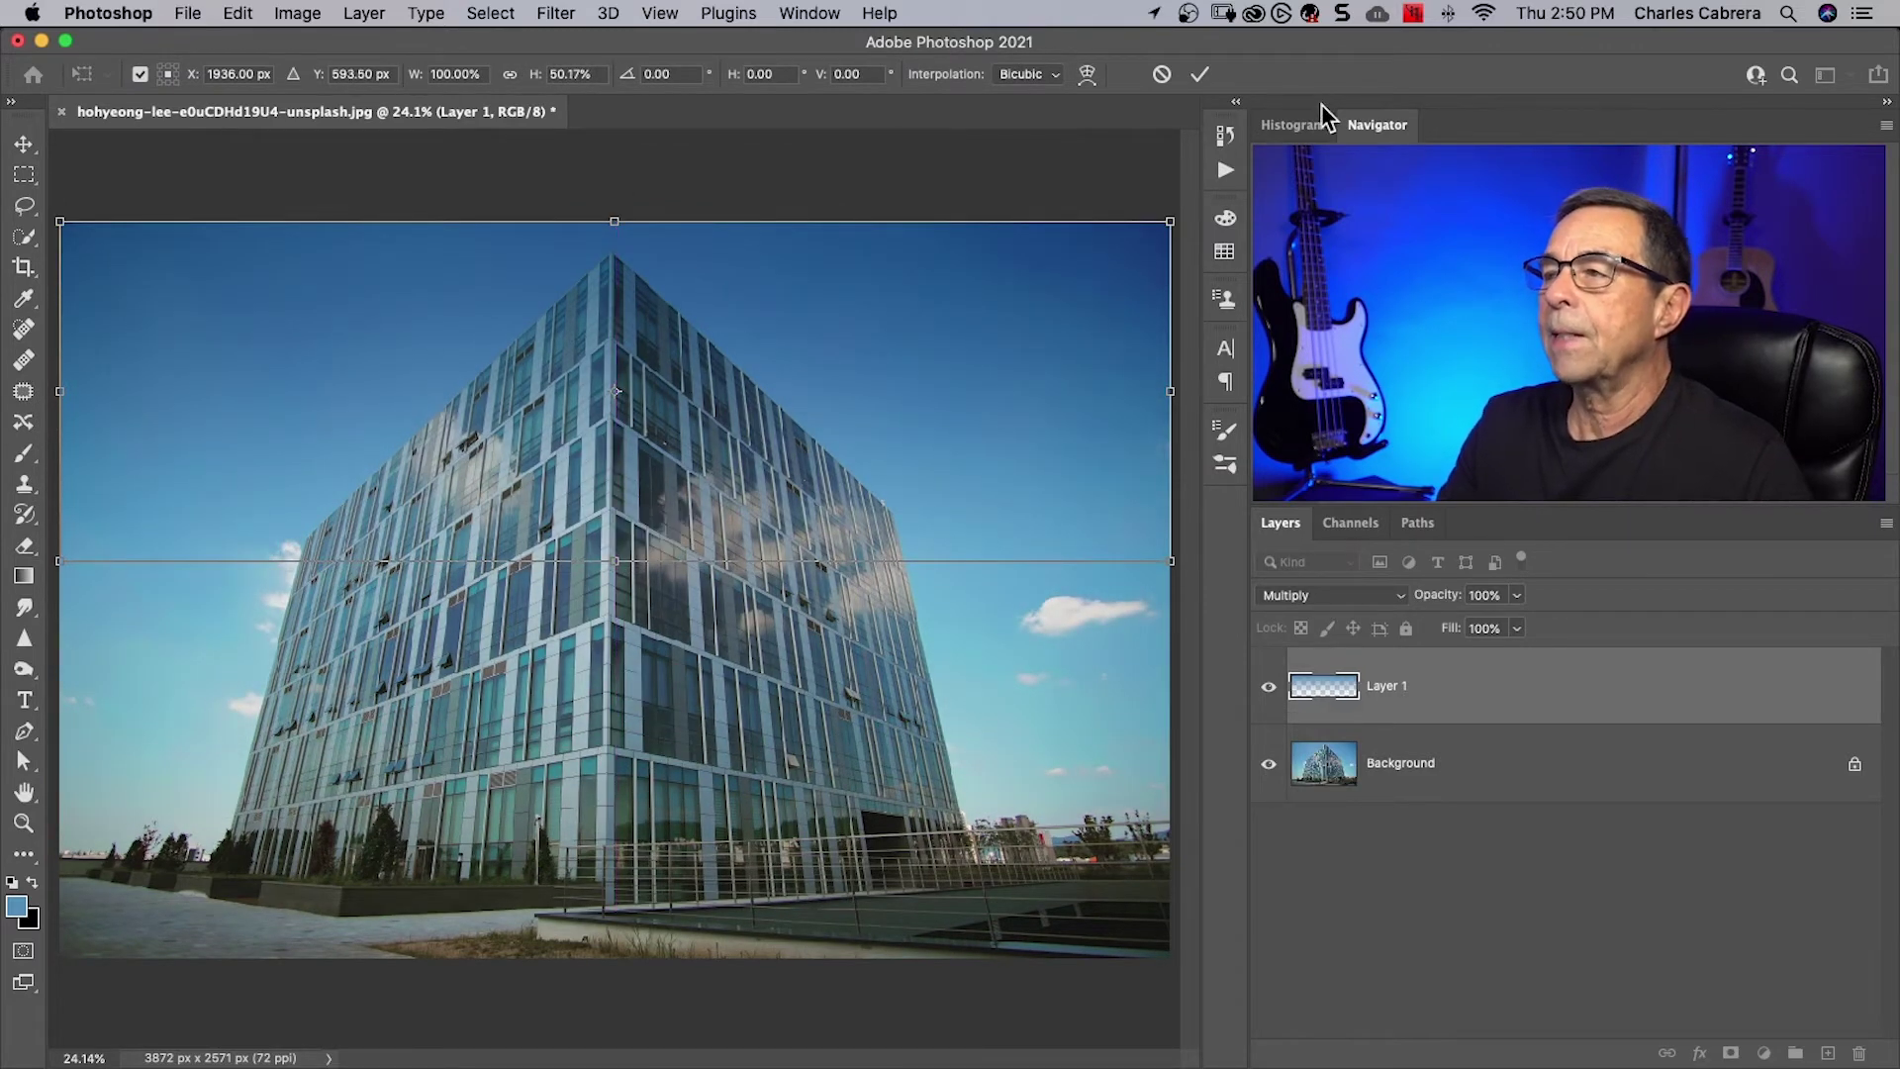
{"action": "left_click", "coordinate": [1202, 75]}
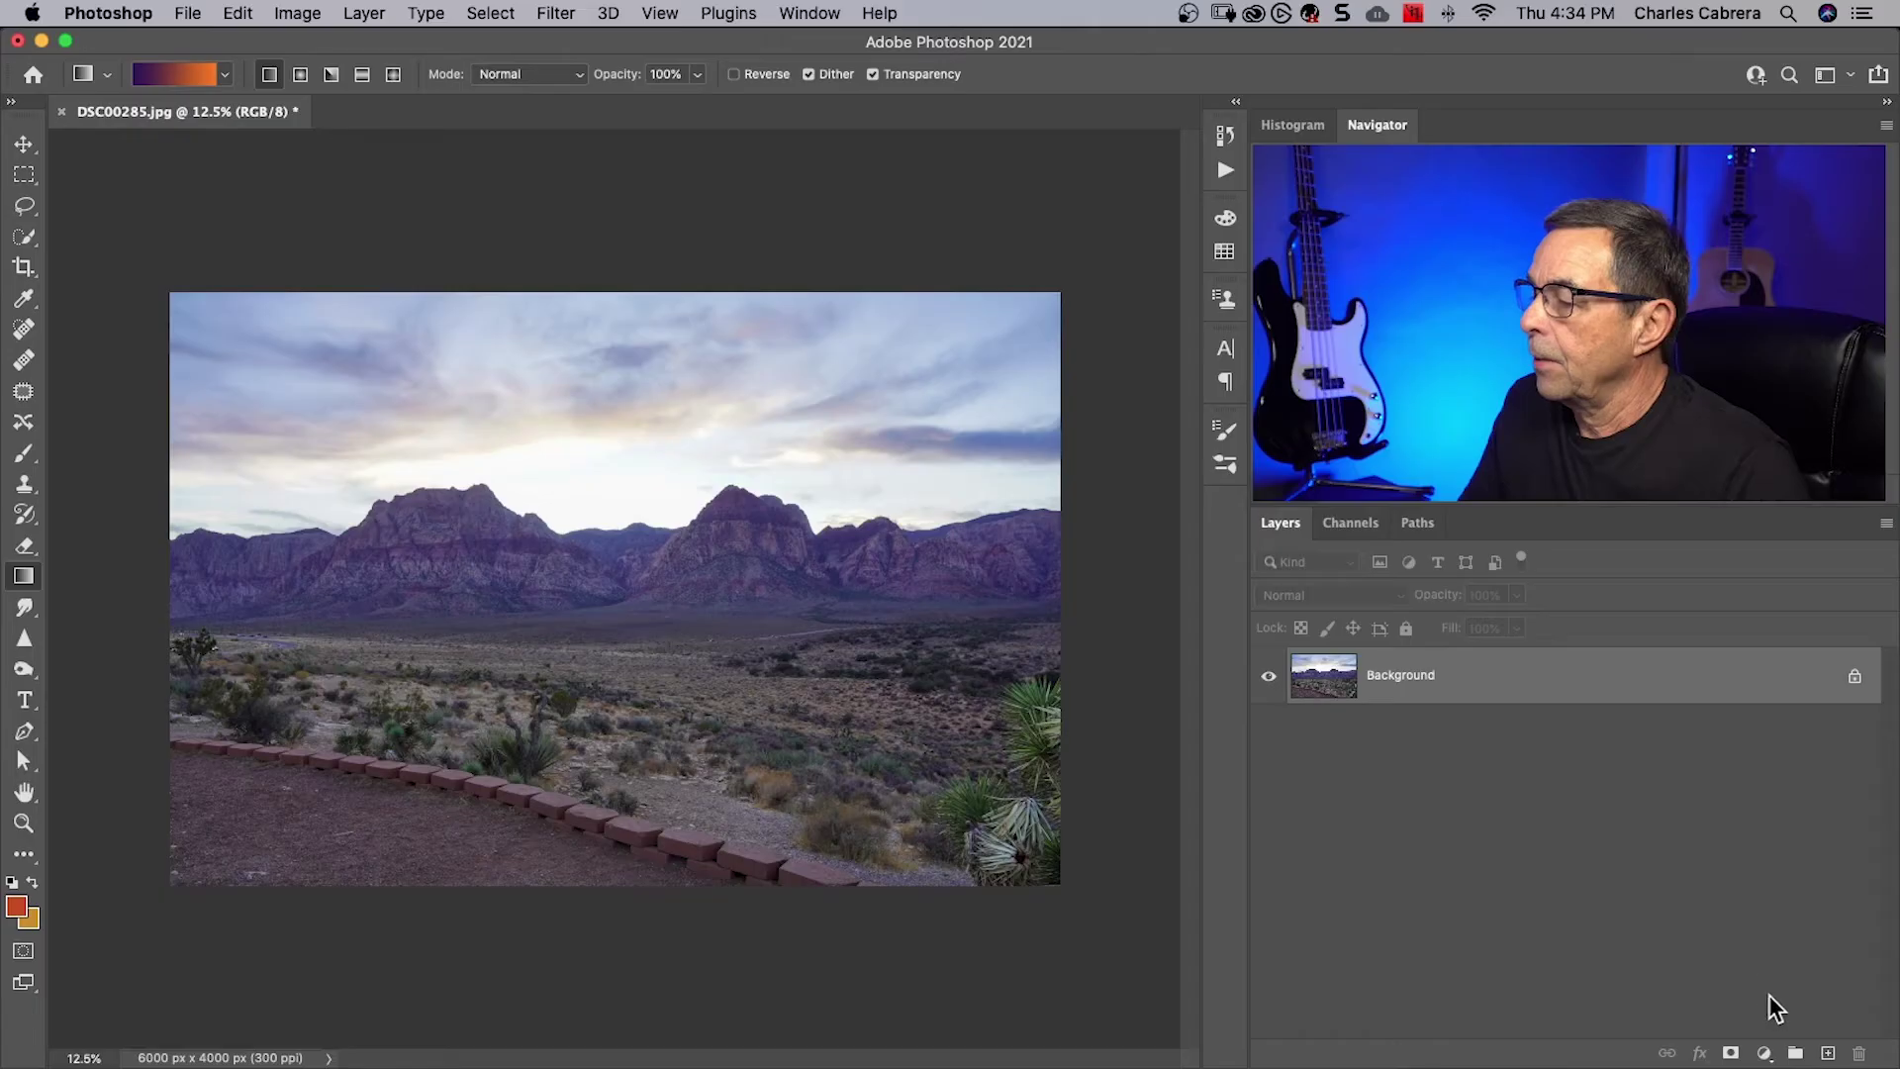
Try adding a Gradient Fill layer, then reset colours to default black and white
{"action": "left_click", "coordinate": [1765, 1054]}
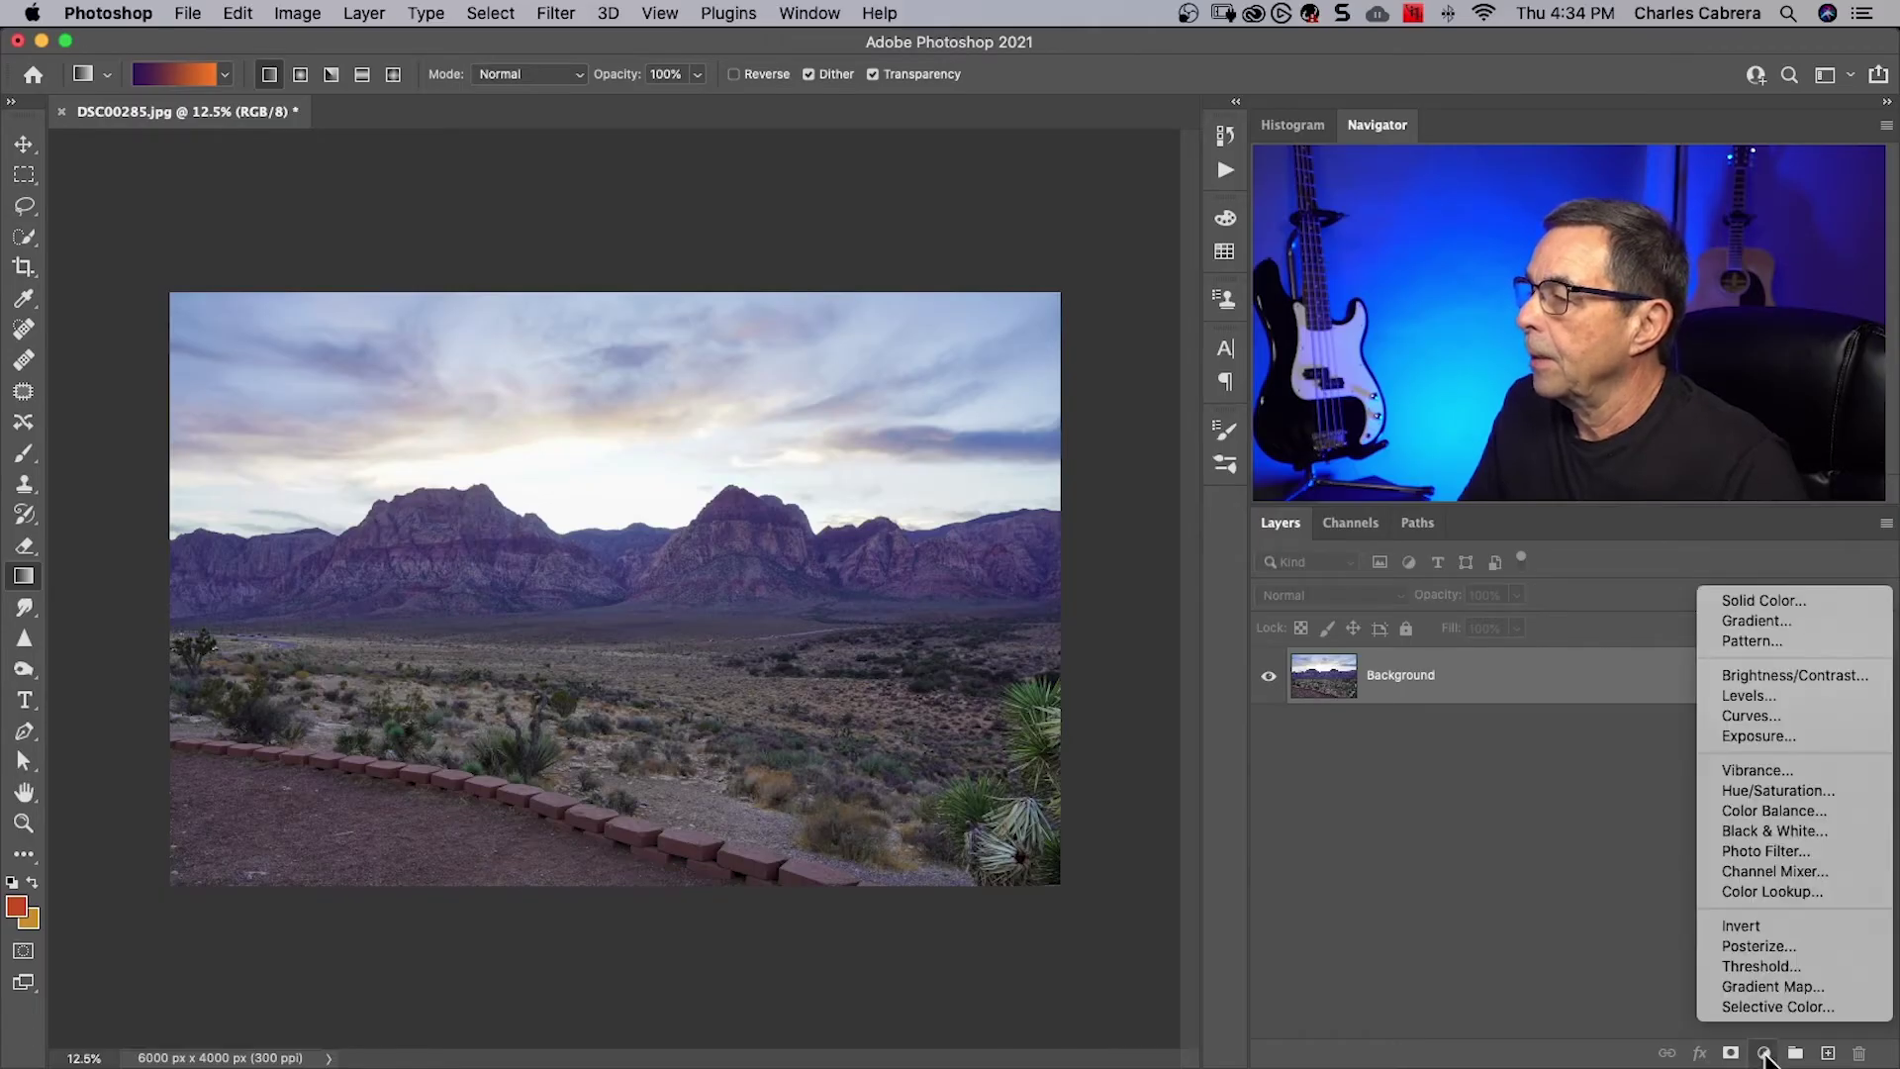
{"action": "left_click", "coordinate": [1742, 622]}
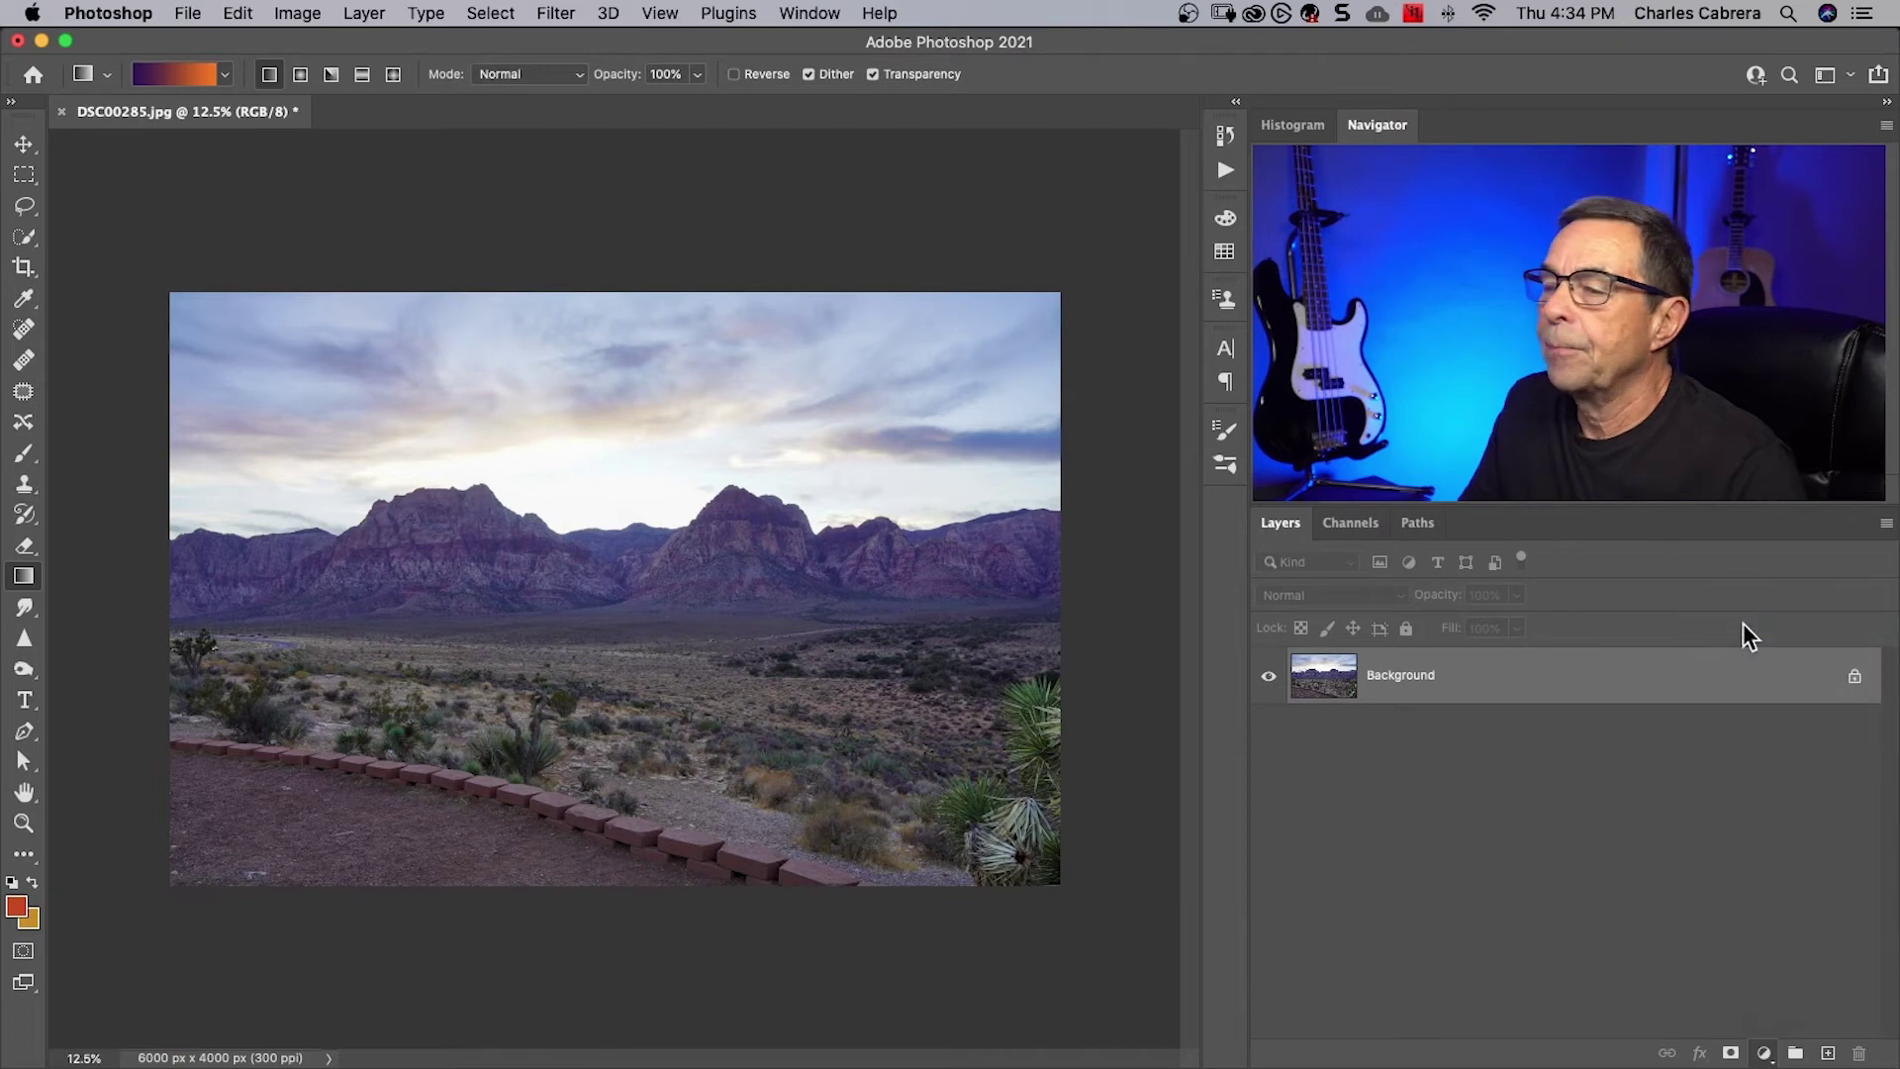
{"action": "left_click_drag", "start_coordinate": [664, 160], "coordinate": [701, 184]}
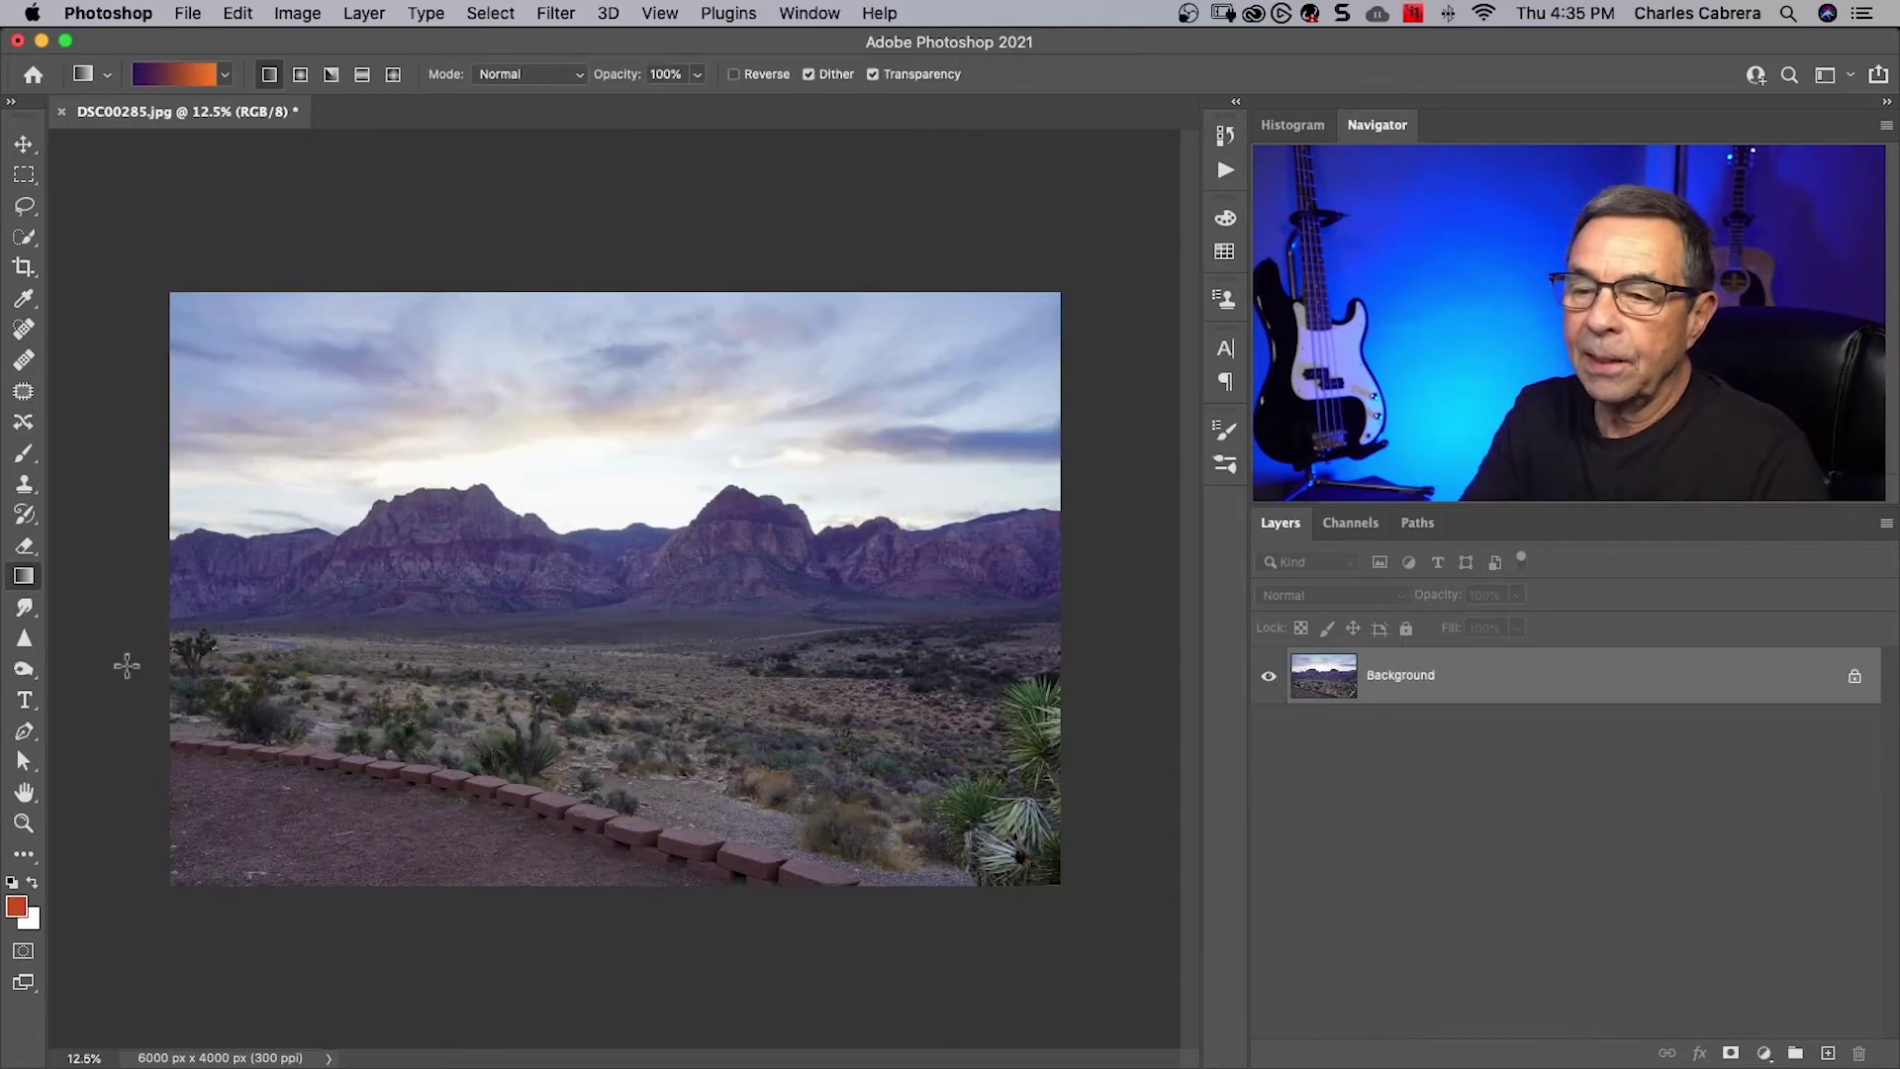
{"action": "key", "text": "d"}
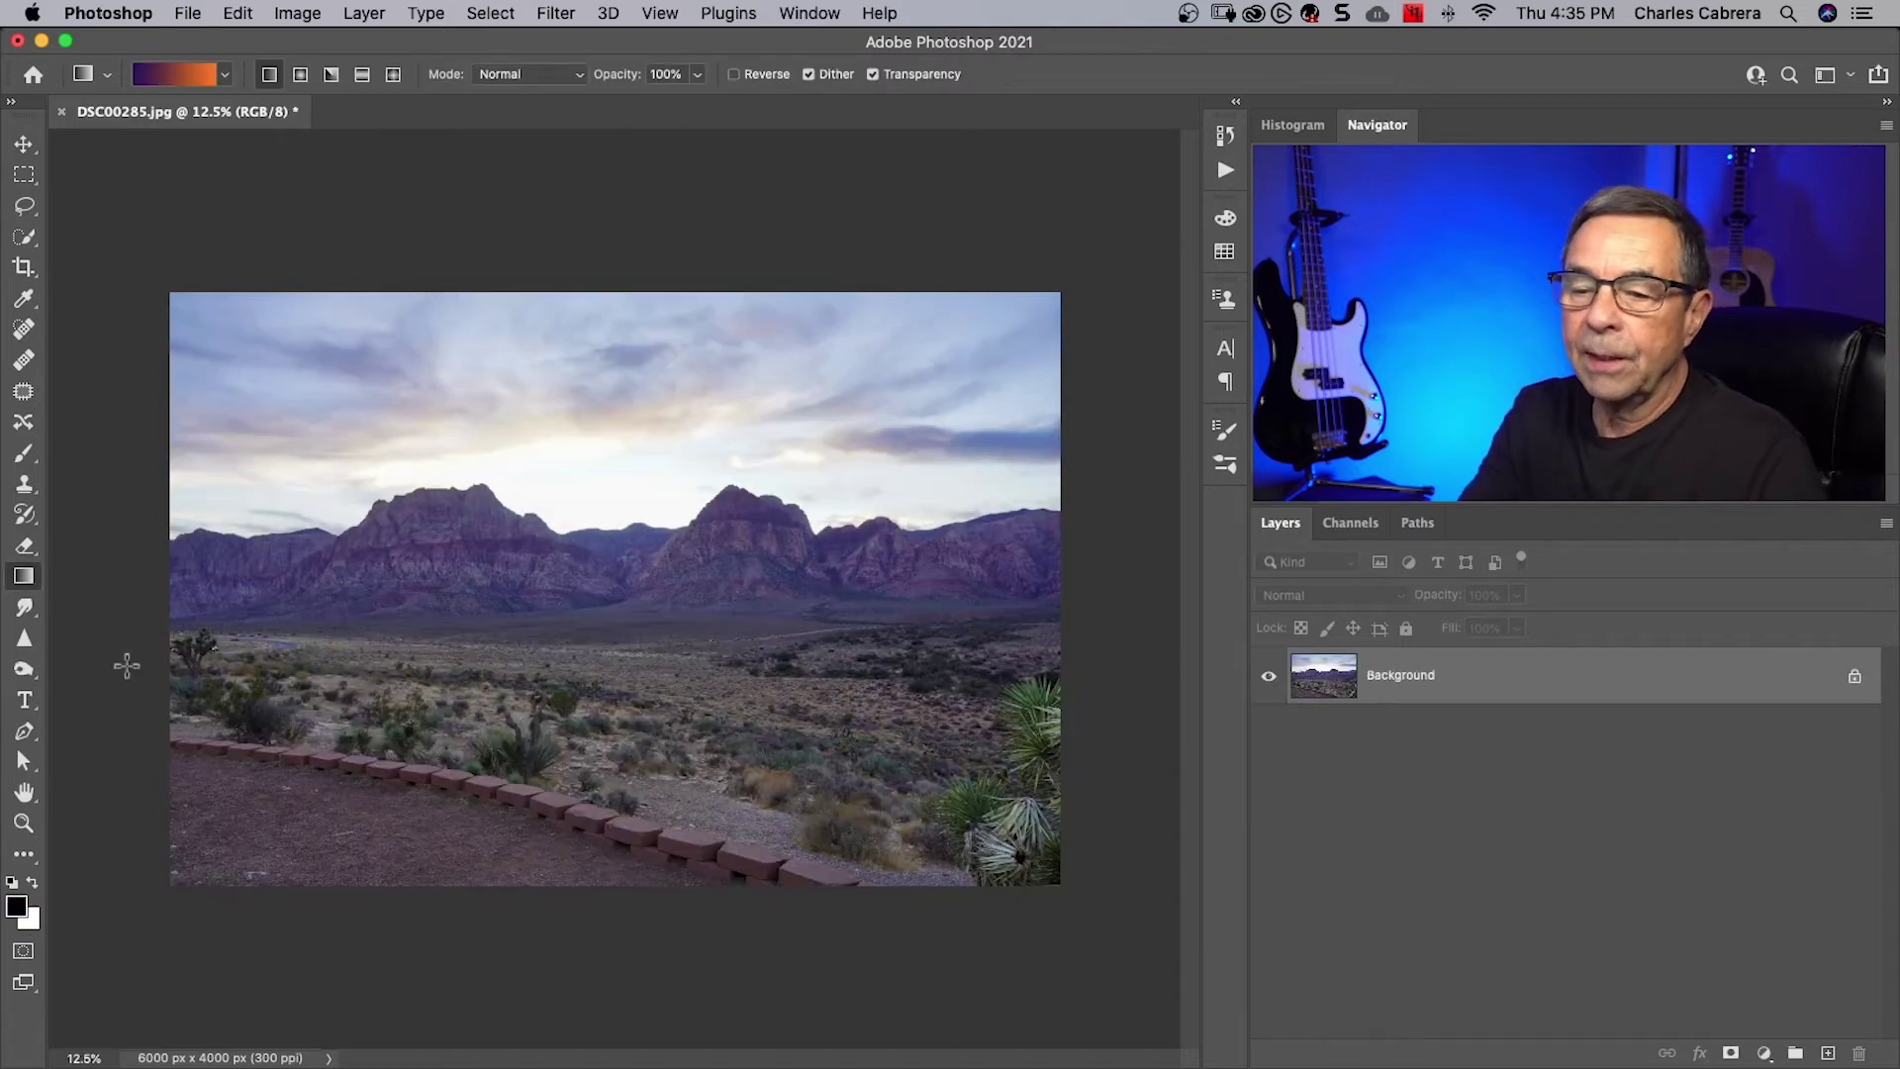
{"action": "key", "text": "v"}
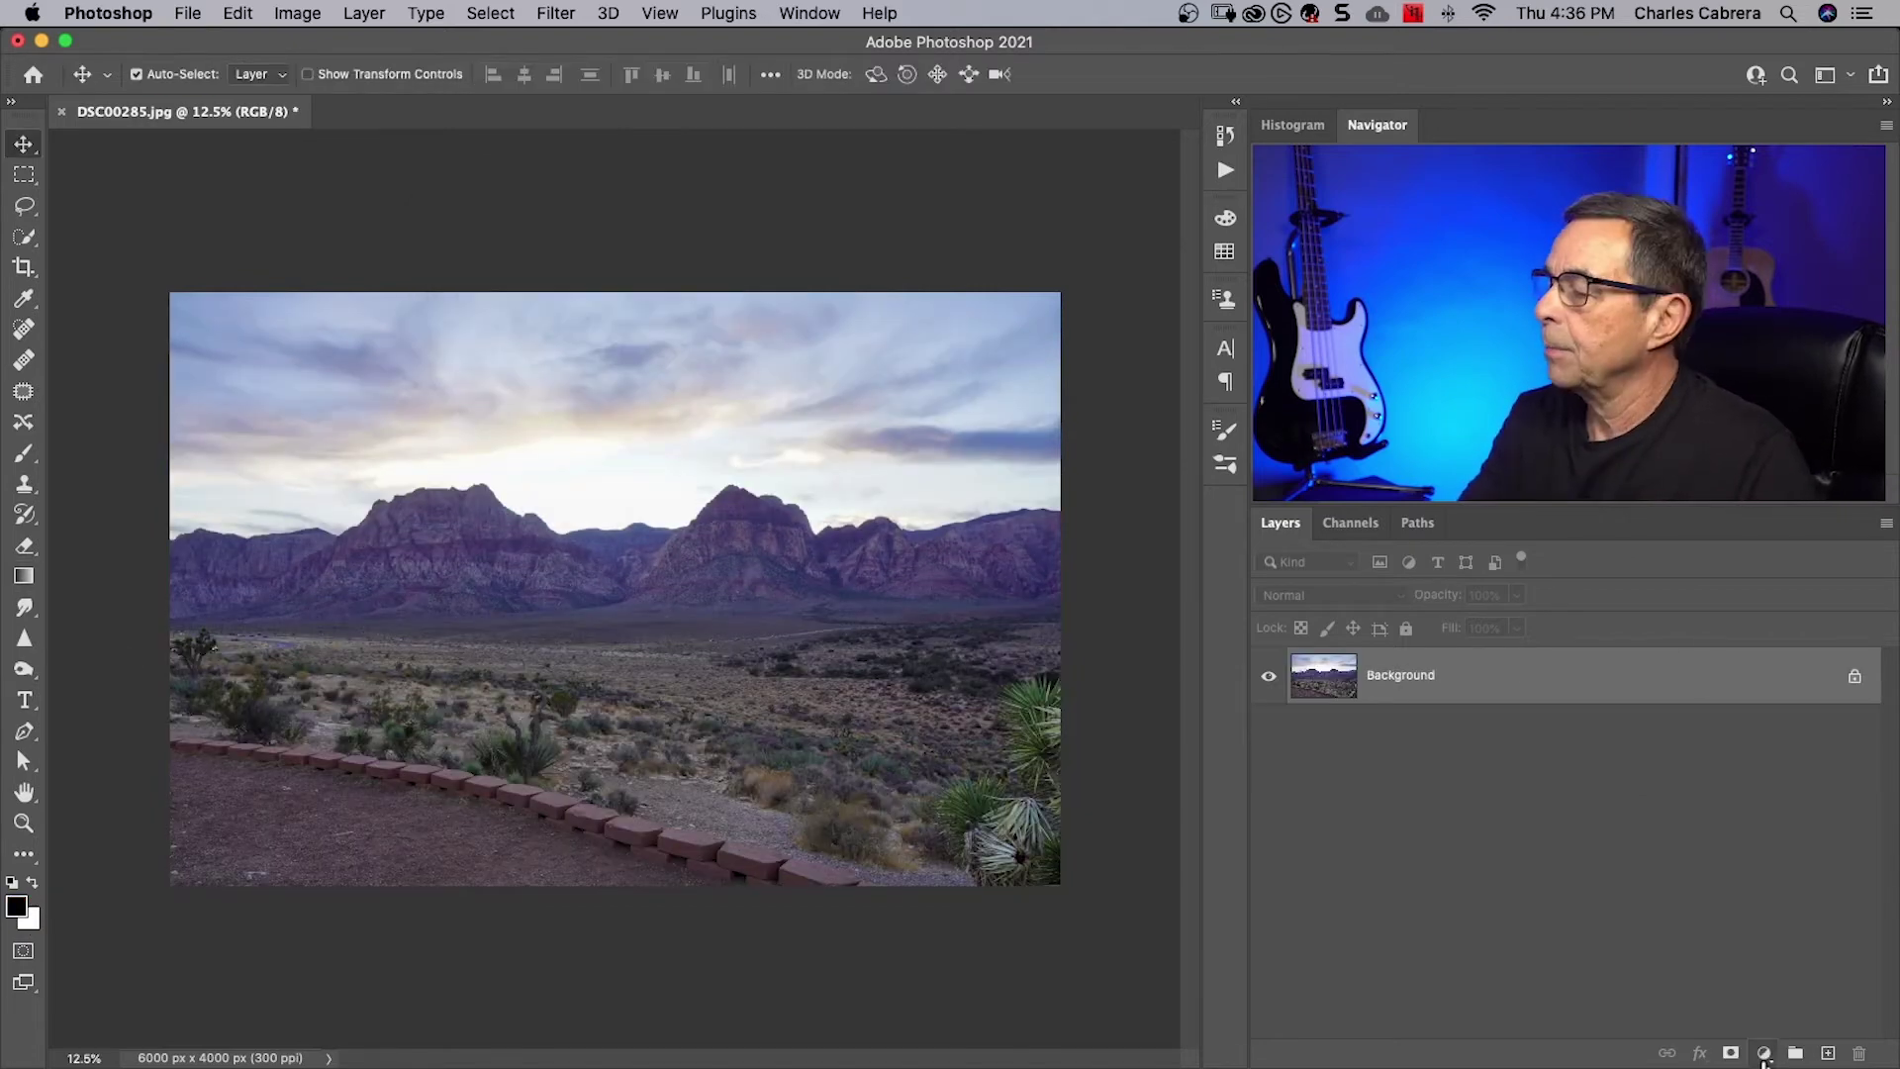
Add a Gradient Fill layer over the desert photo and open its Gradient Editor at the left stop
{"action": "left_click", "coordinate": [1765, 1053]}
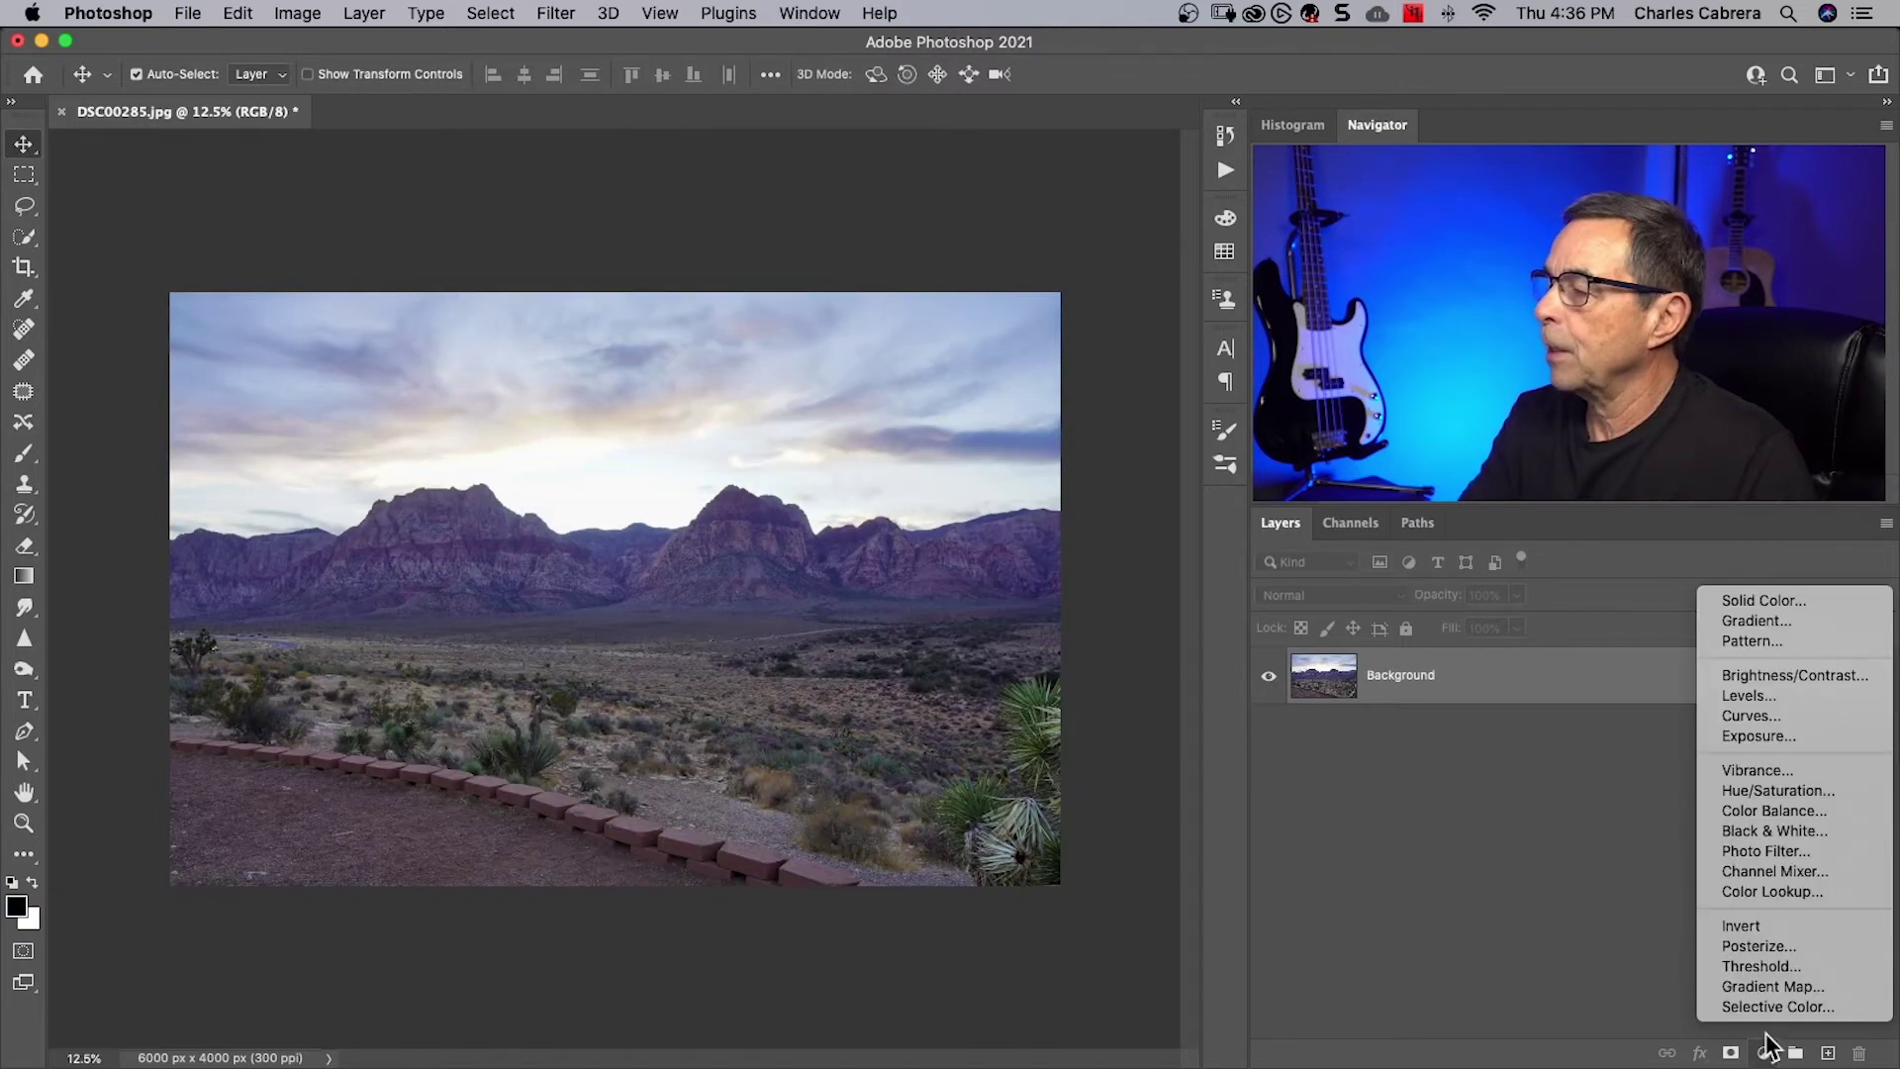
{"action": "left_click", "coordinate": [1747, 624]}
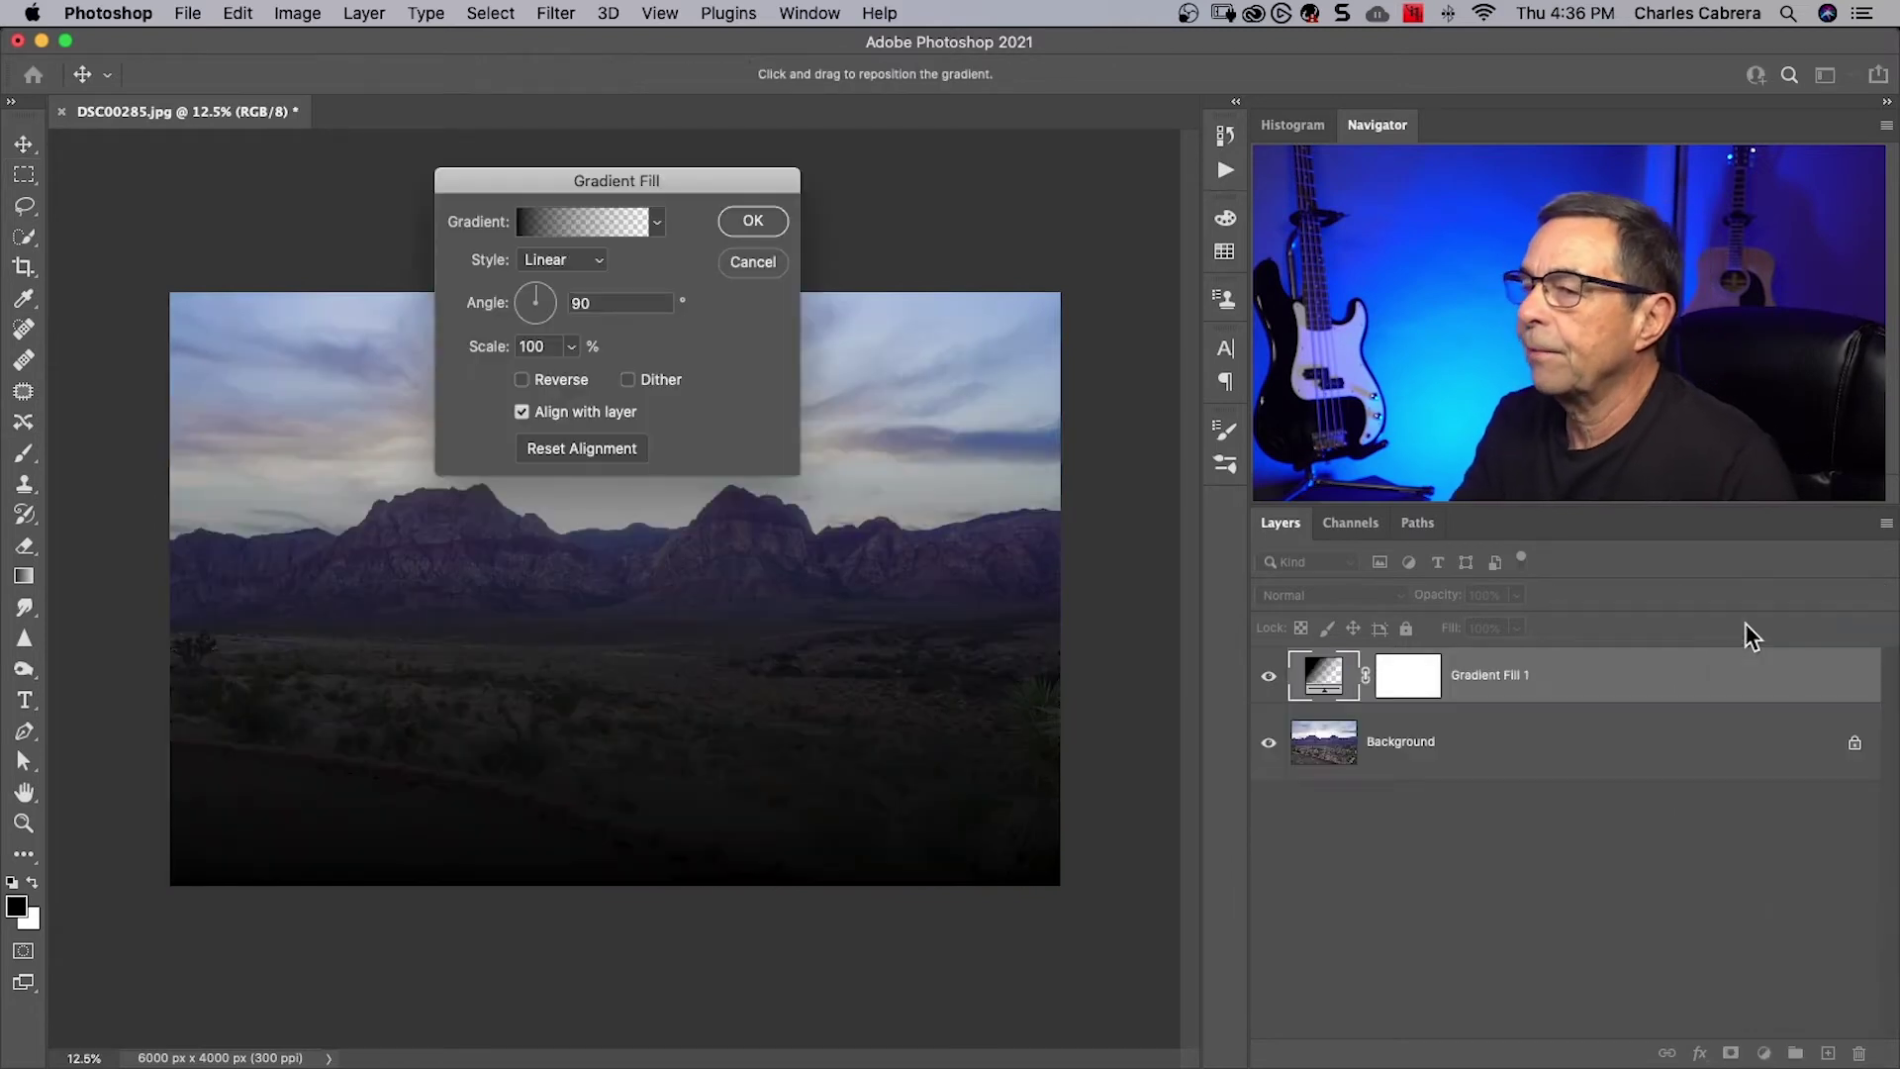
{"action": "left_click_drag", "start_coordinate": [706, 180], "coordinate": [924, 169]}
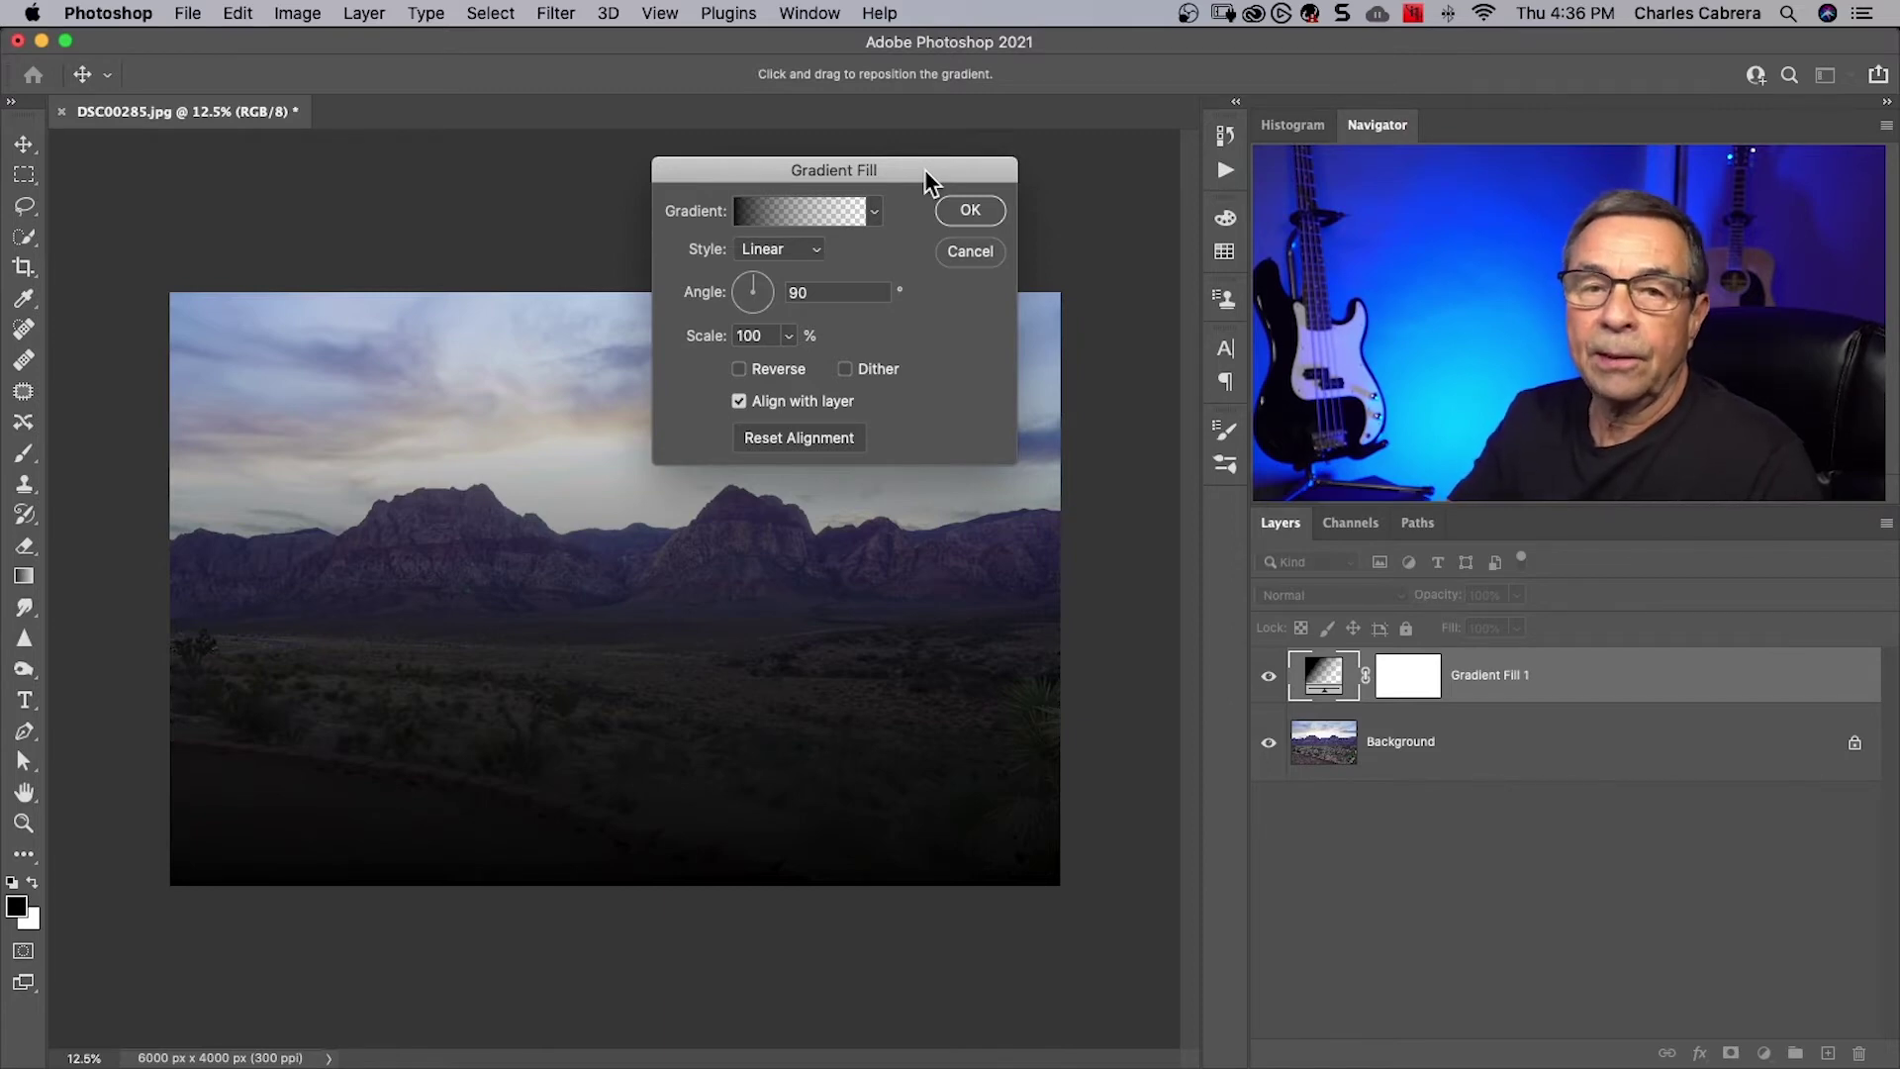
{"action": "left_click_drag", "start_coordinate": [924, 169], "coordinate": [876, 204]}
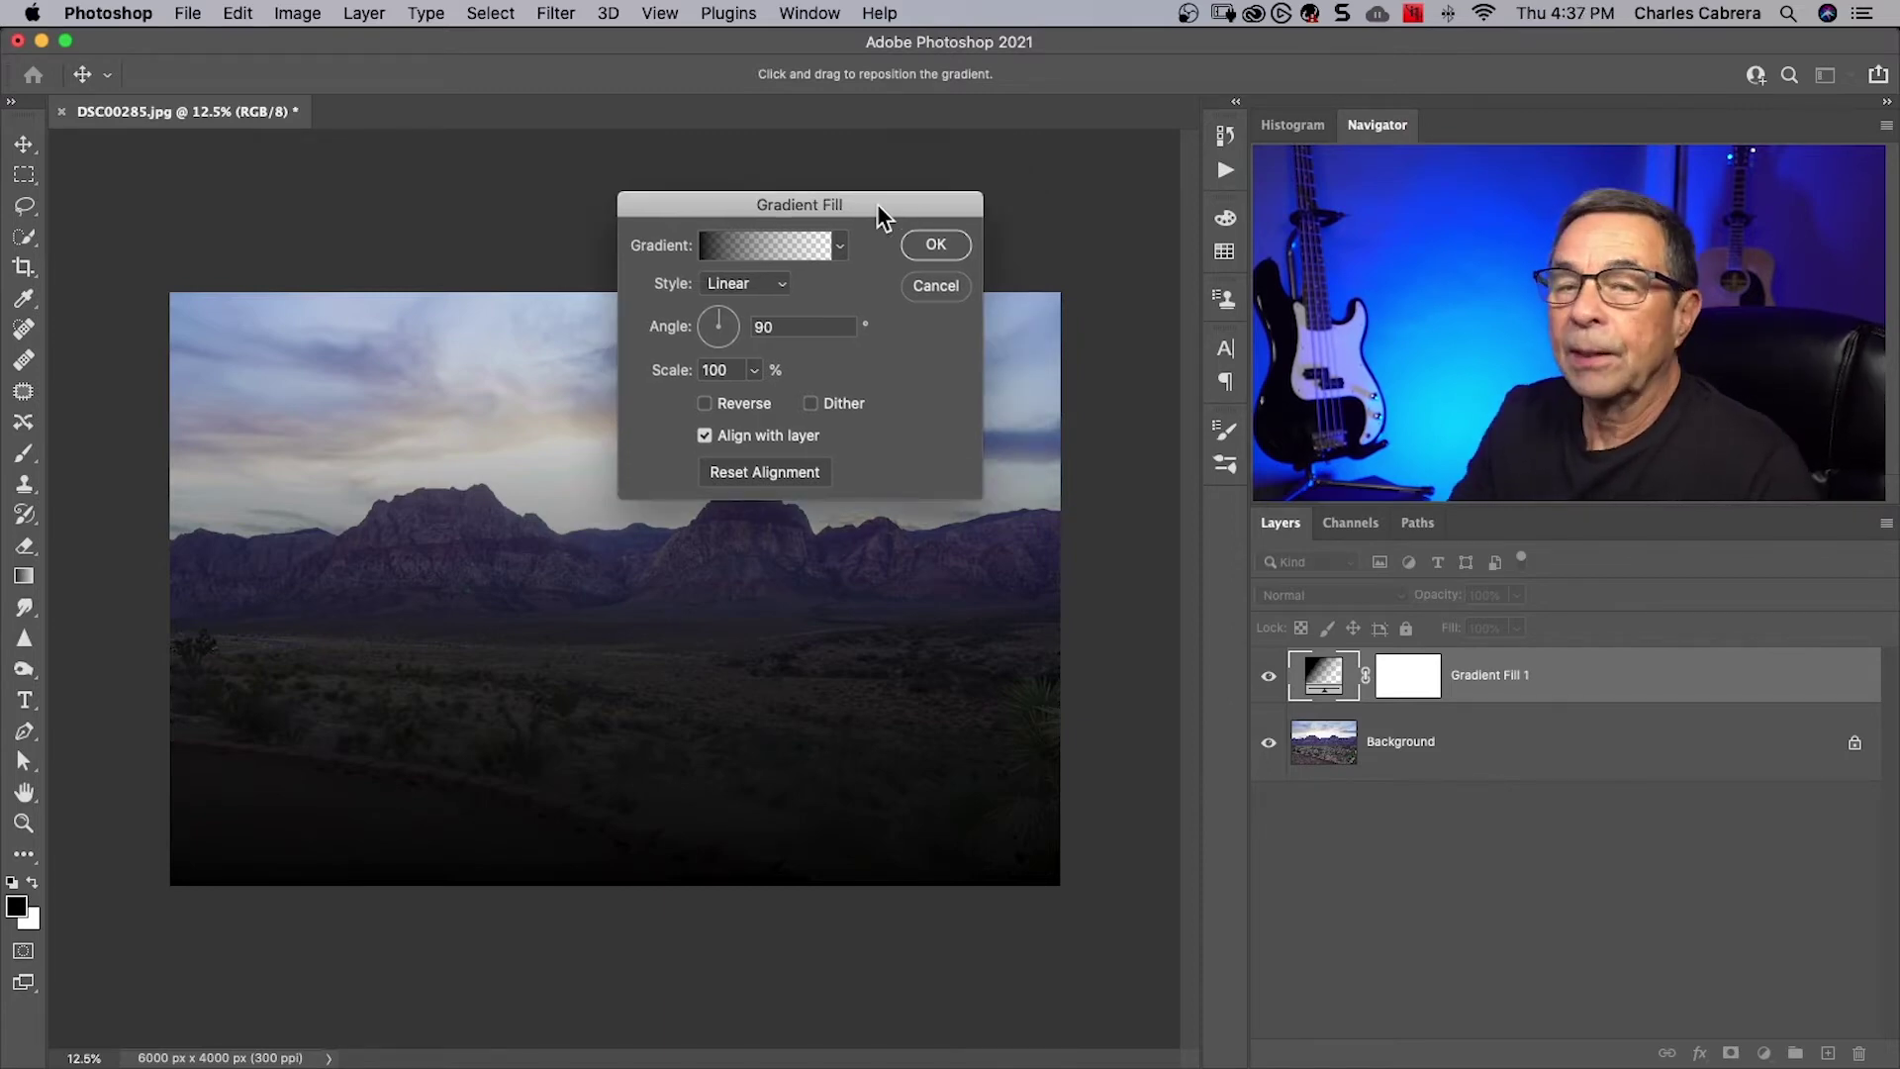
{"action": "left_click", "coordinate": [837, 246]}
{"action": "left_click", "coordinate": [837, 245]}
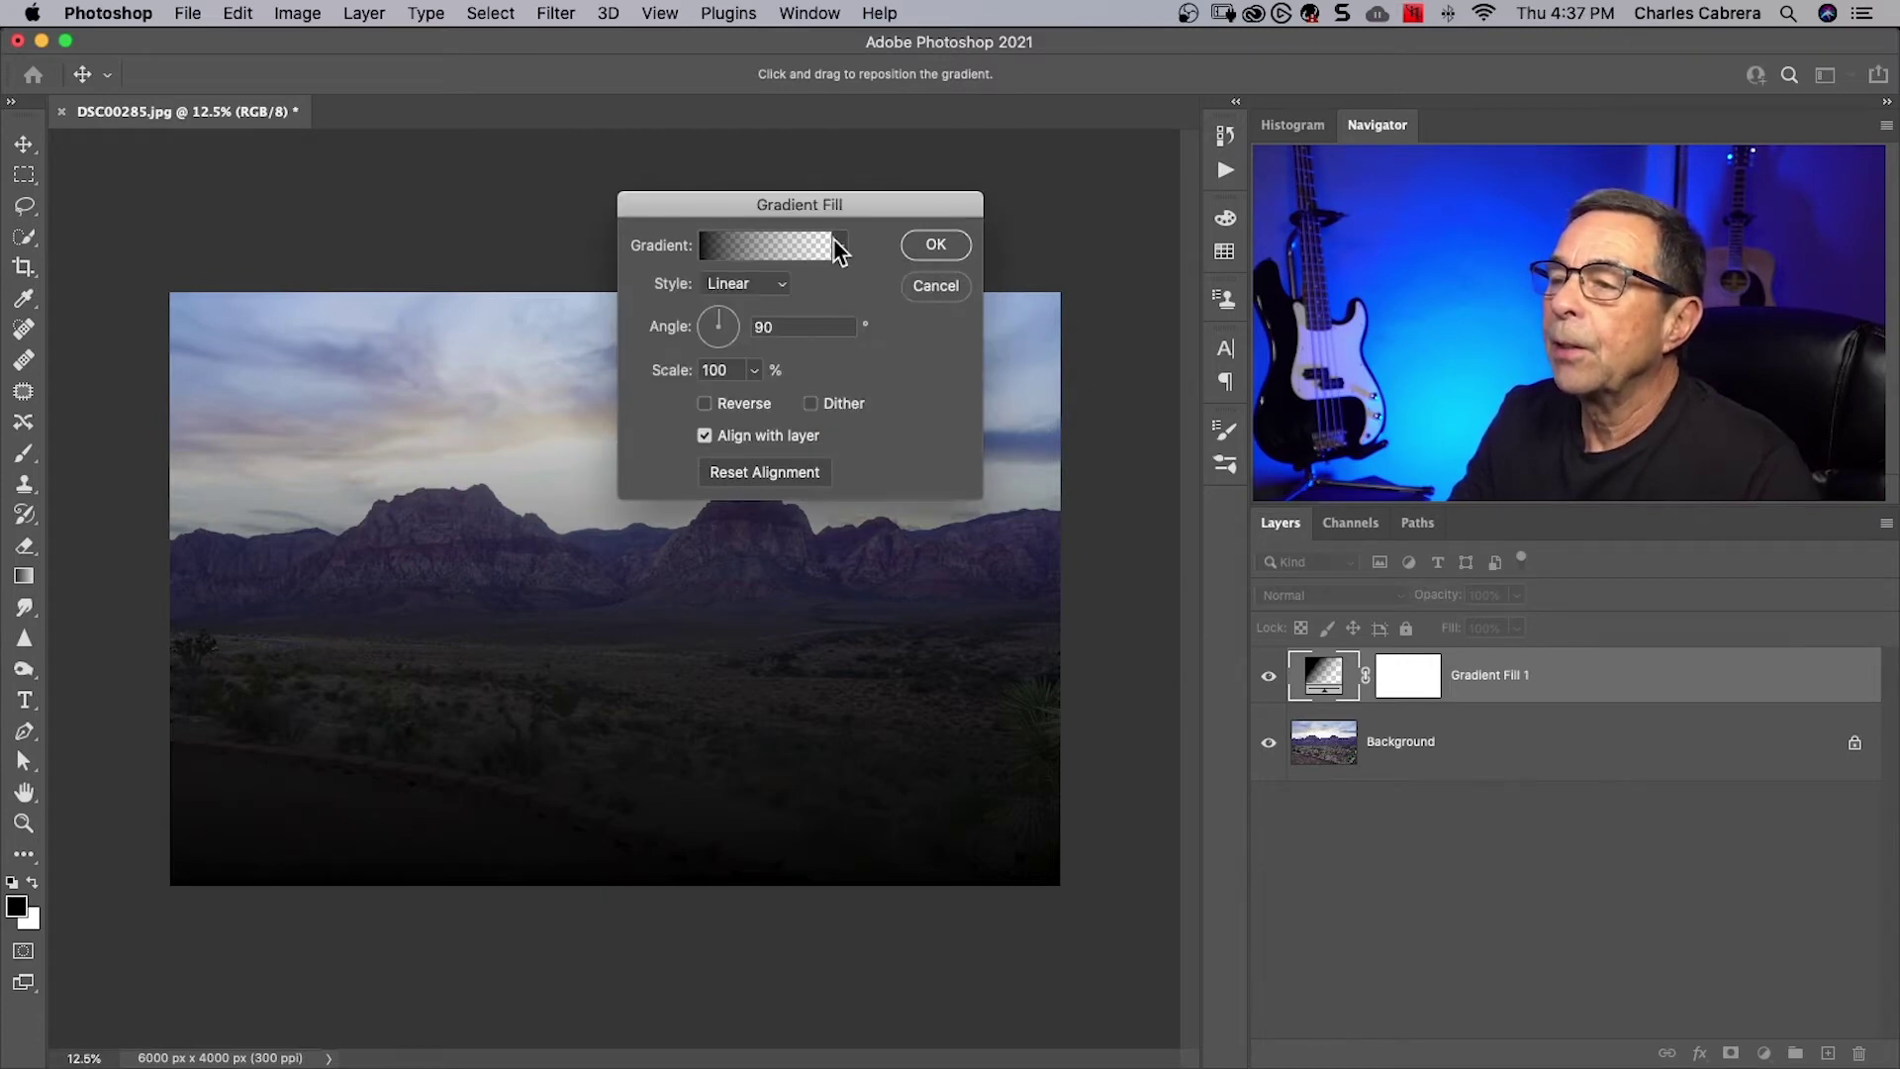
{"action": "left_click", "coordinate": [772, 243]}
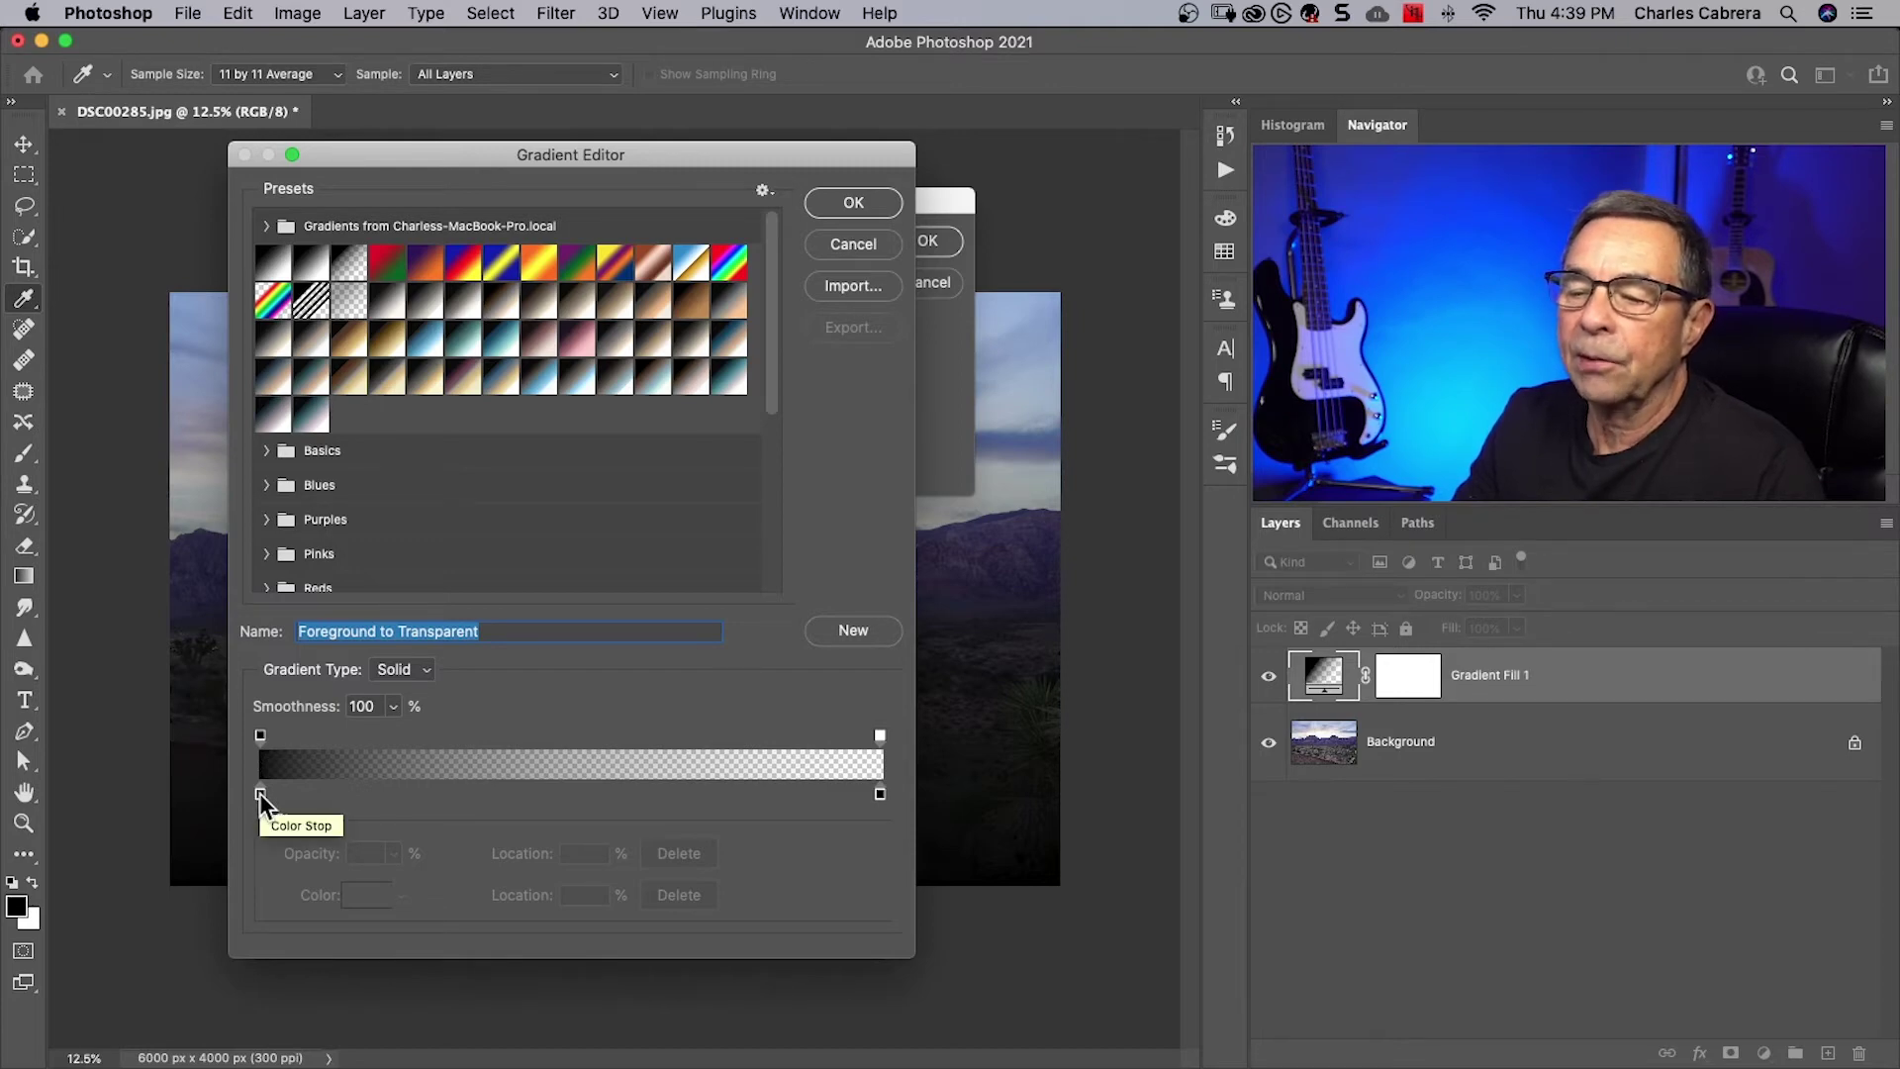
{"action": "left_click", "coordinate": [259, 792]}
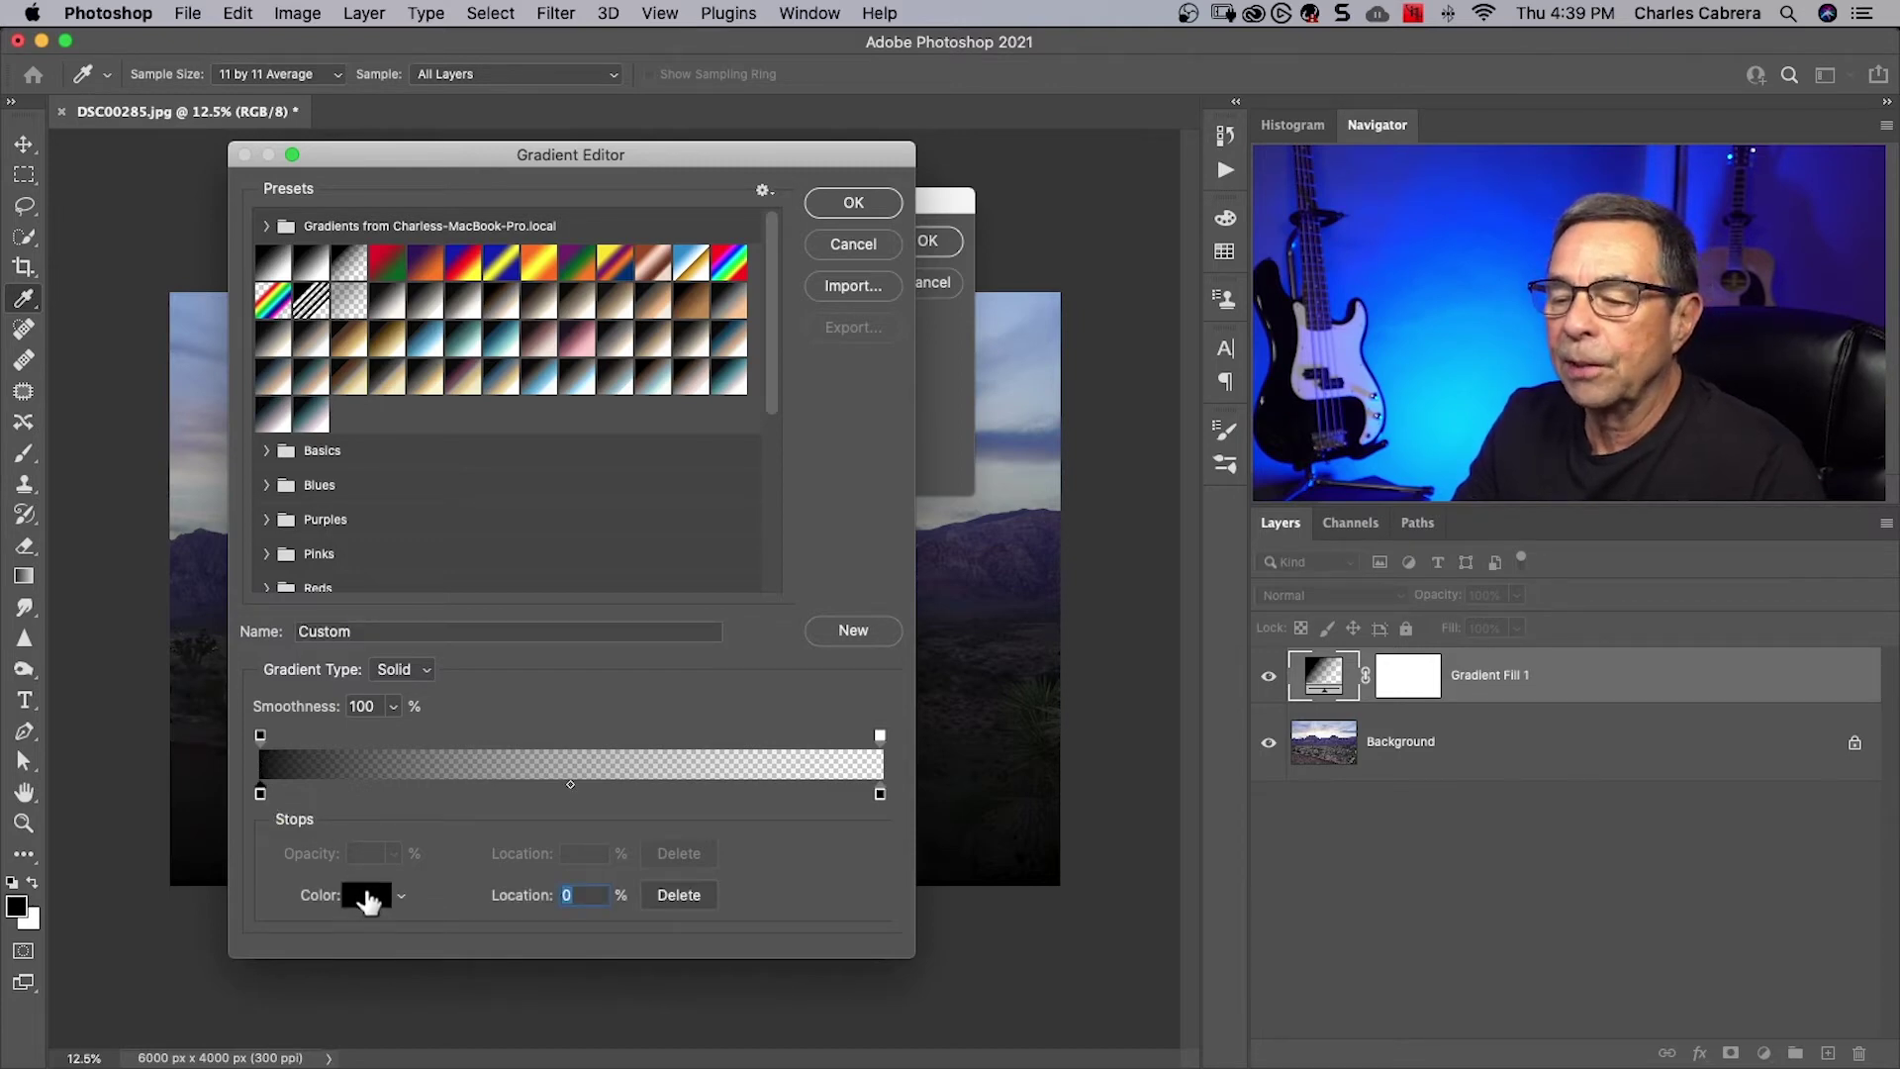
Set the gradient's left stop to orange e85421 and apply it to the fill
{"action": "left_click", "coordinate": [368, 896]}
{"action": "left_click_drag", "start_coordinate": [452, 763], "coordinate": [451, 760]}
{"action": "left_click", "coordinate": [394, 485]}
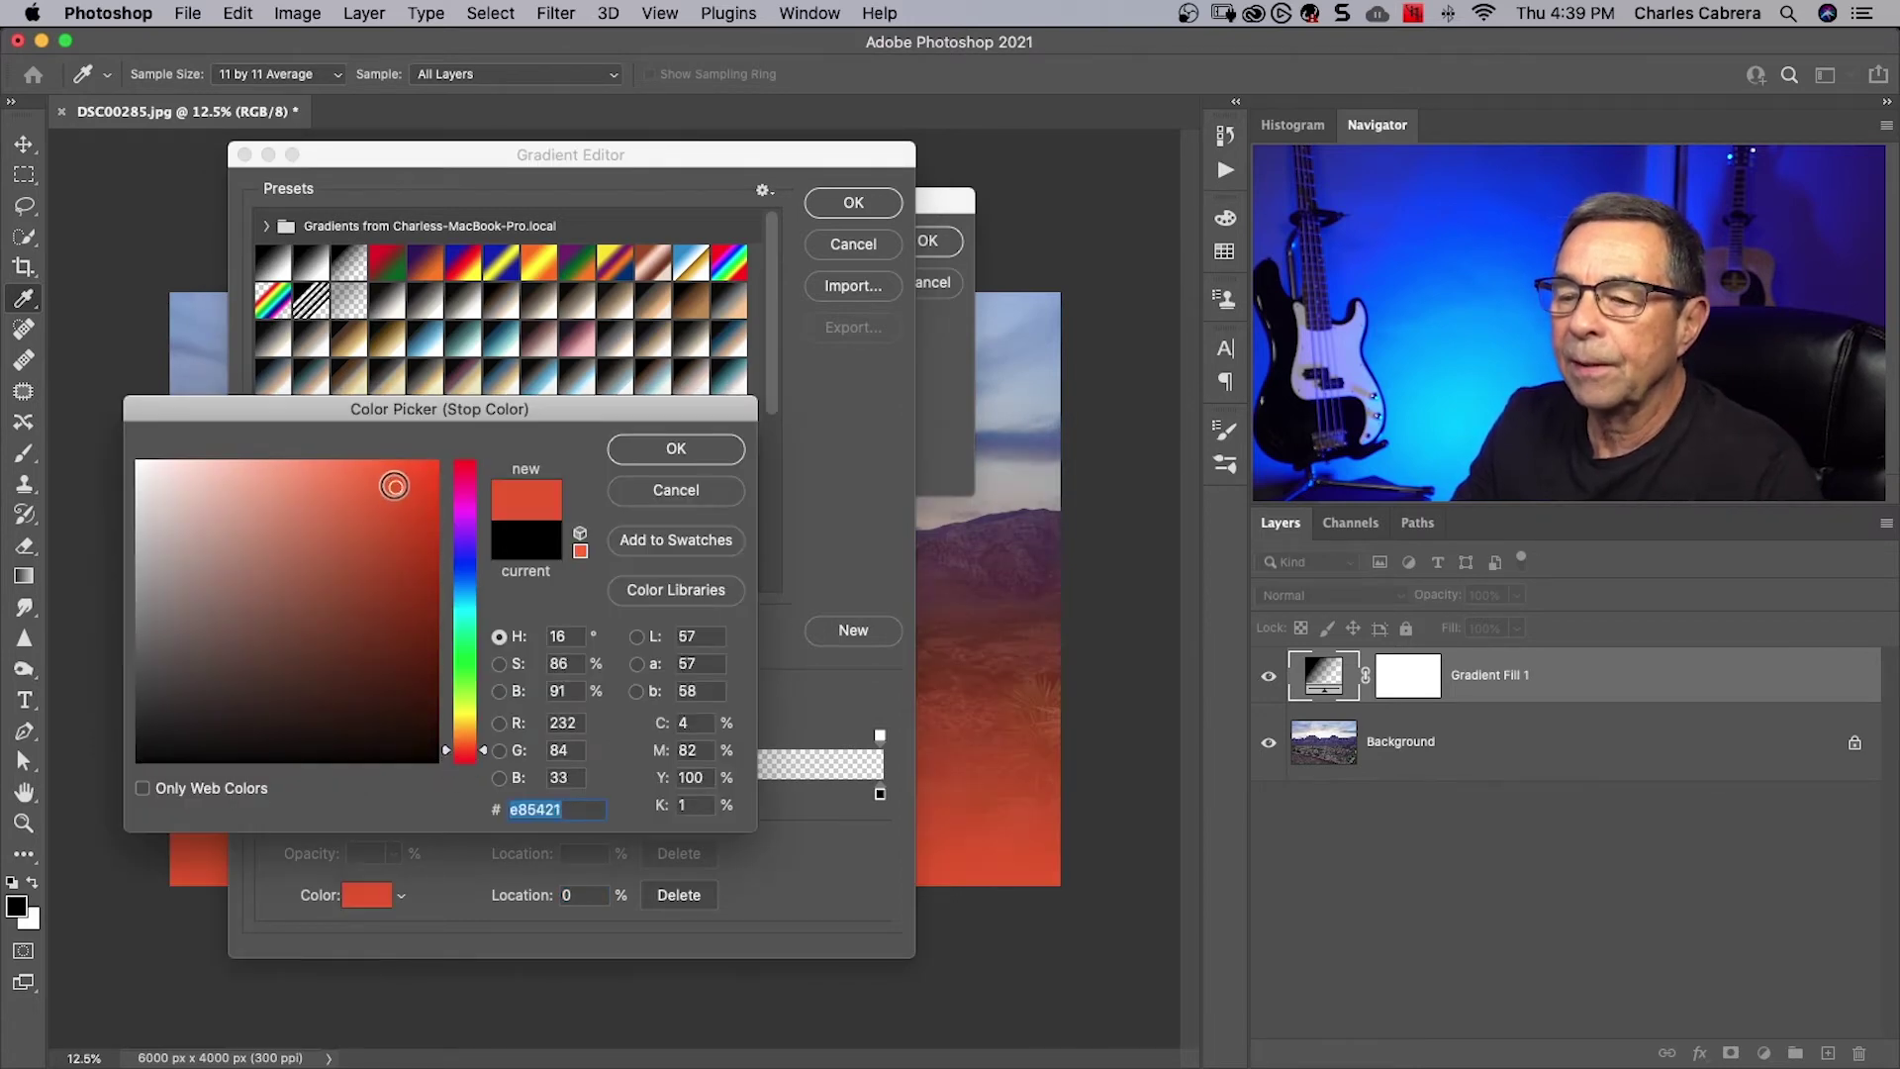
{"action": "left_click", "coordinate": [637, 448]}
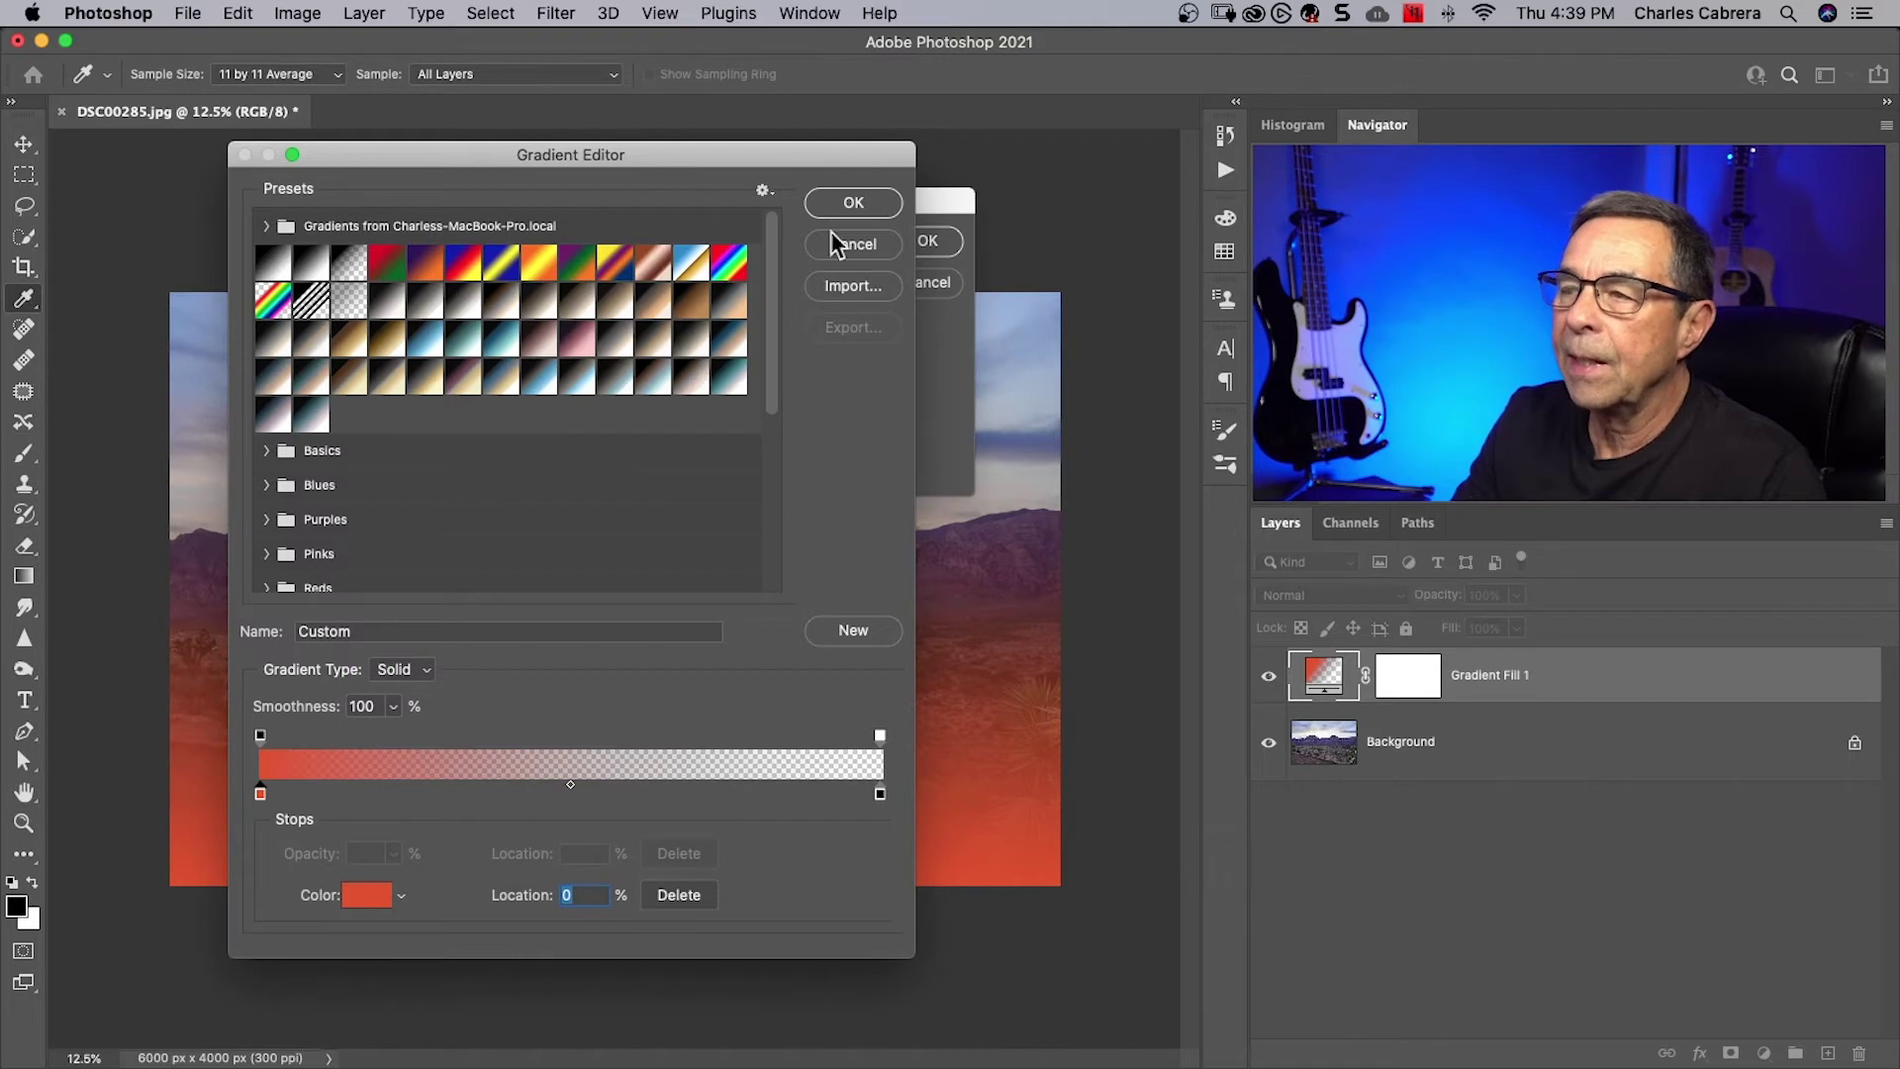
{"action": "left_click", "coordinate": [841, 202]}
{"action": "left_click_drag", "start_coordinate": [843, 204], "coordinate": [853, 199]}
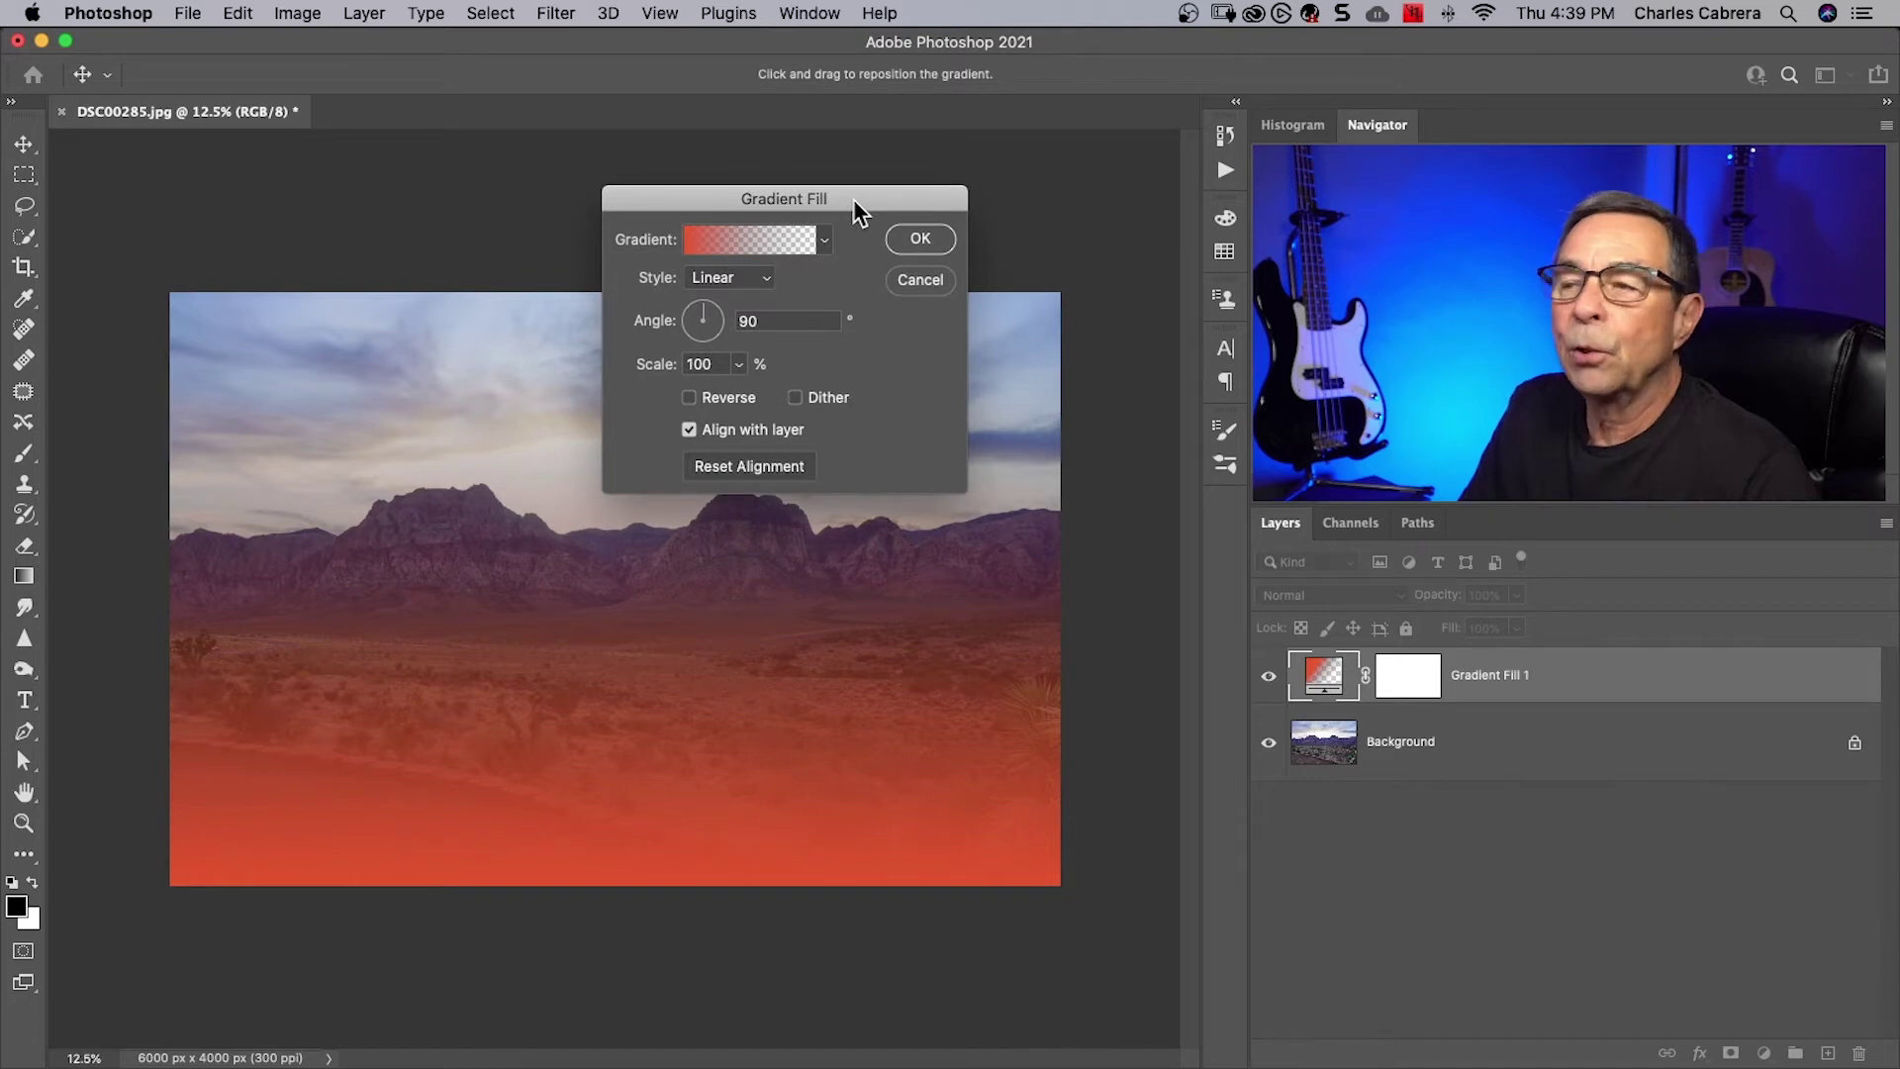
Try Radial, keep Linear, and set the gradient angle to -90° with orange on top
{"action": "left_click", "coordinate": [764, 278]}
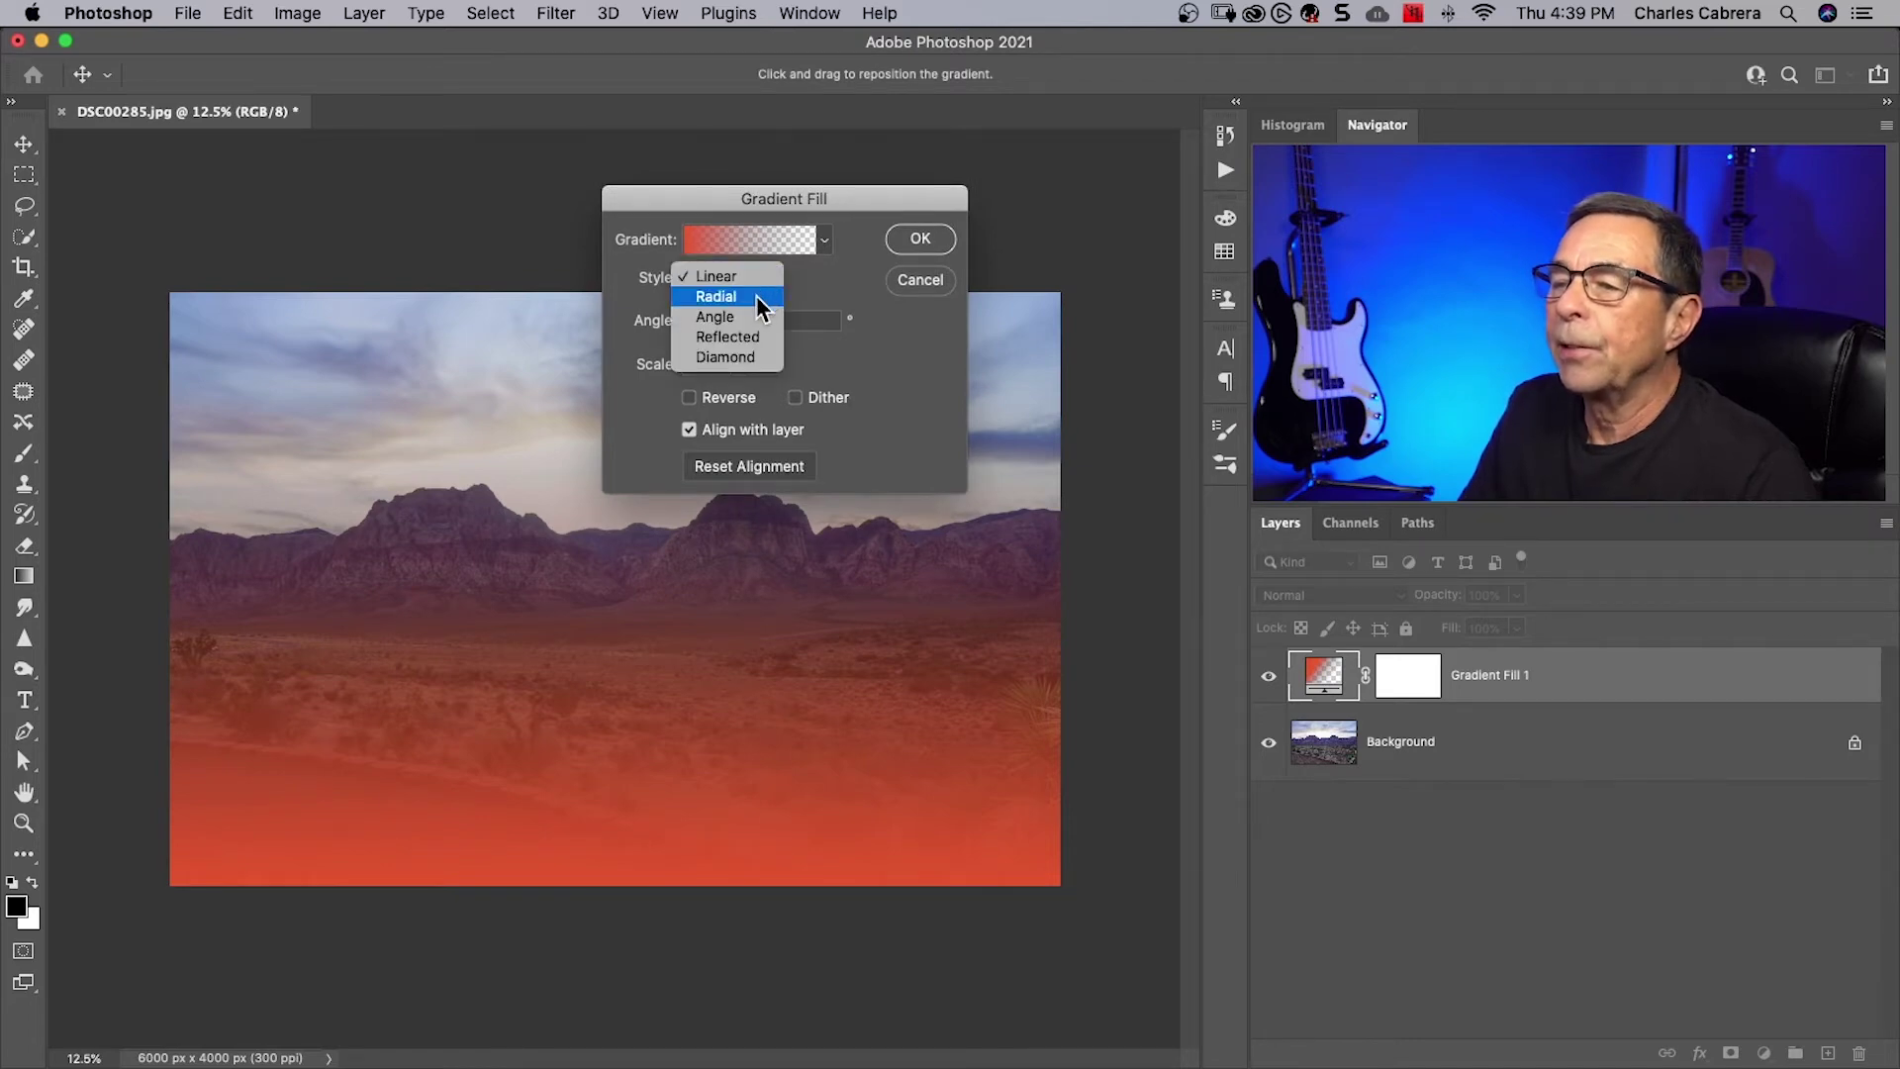
{"action": "left_click", "coordinate": [756, 295]}
{"action": "left_click", "coordinate": [751, 280]}
{"action": "left_click", "coordinate": [746, 261]}
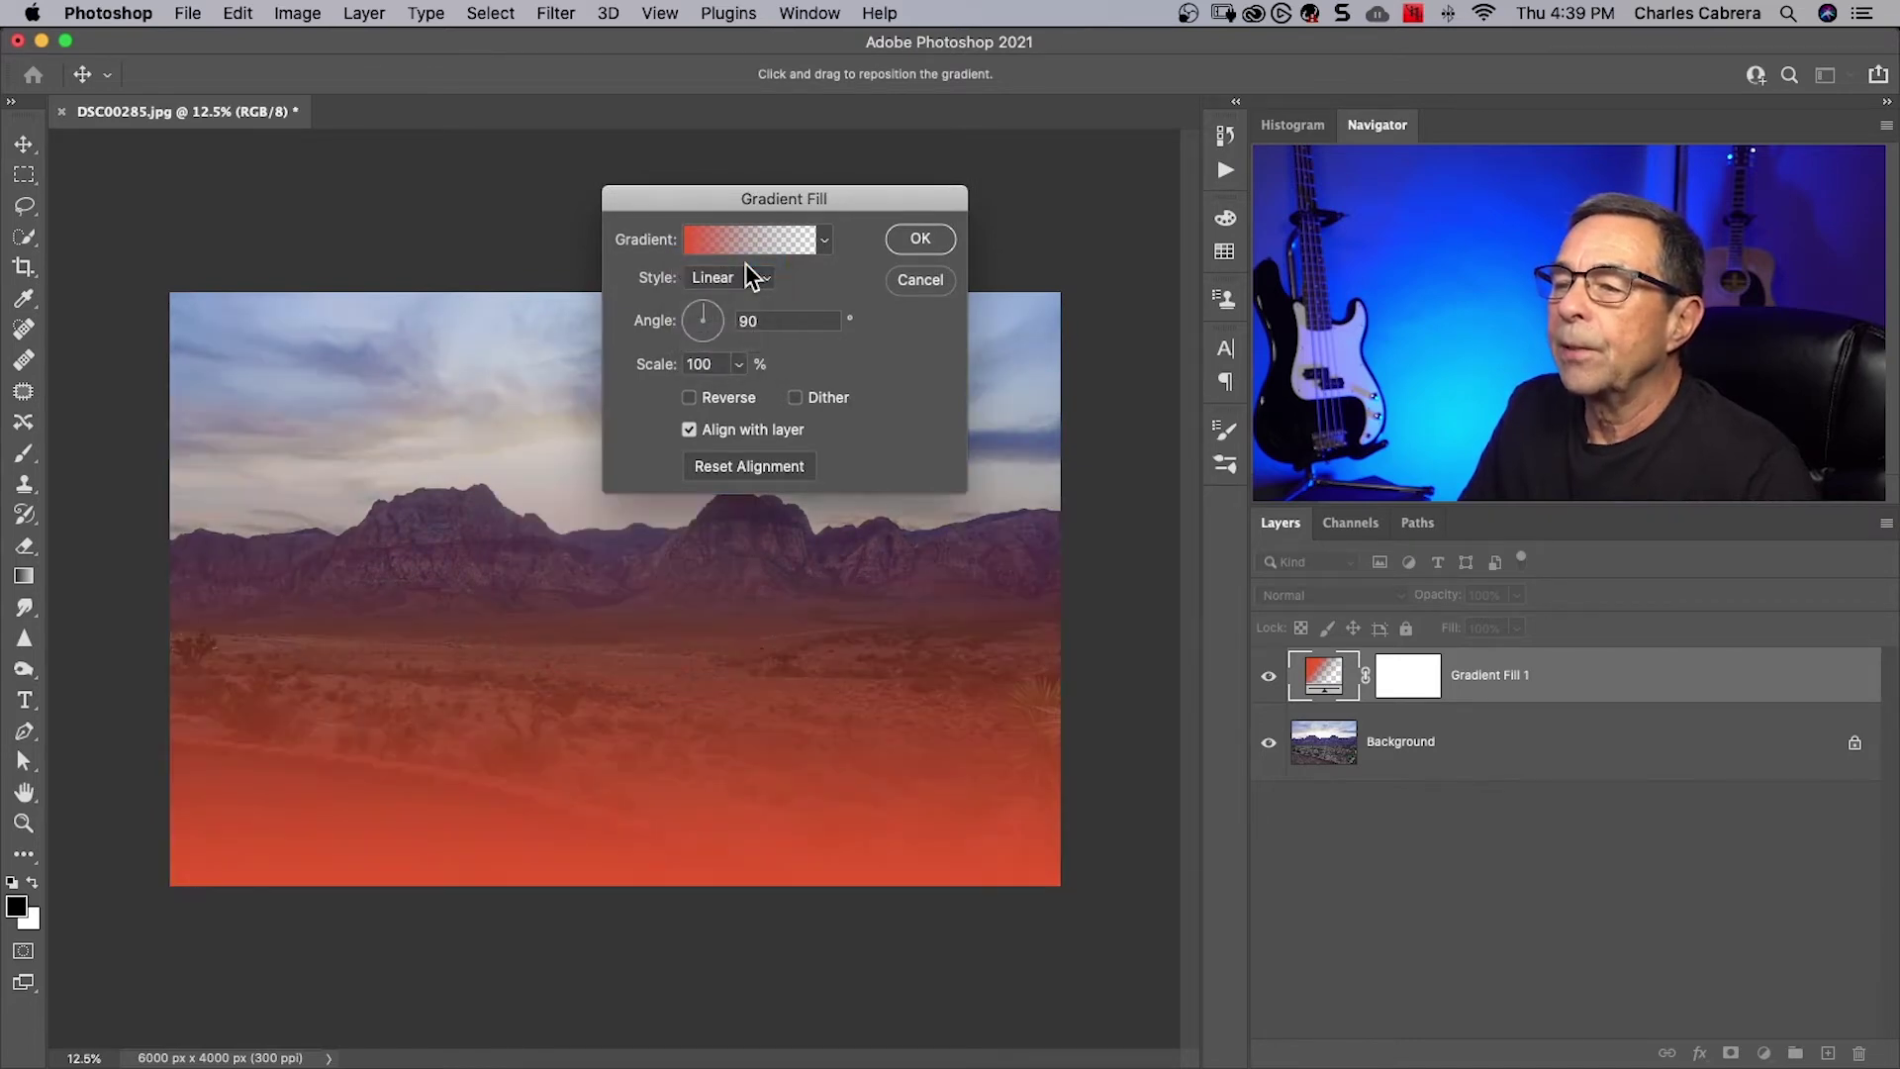
{"action": "left_click", "coordinate": [706, 303]}
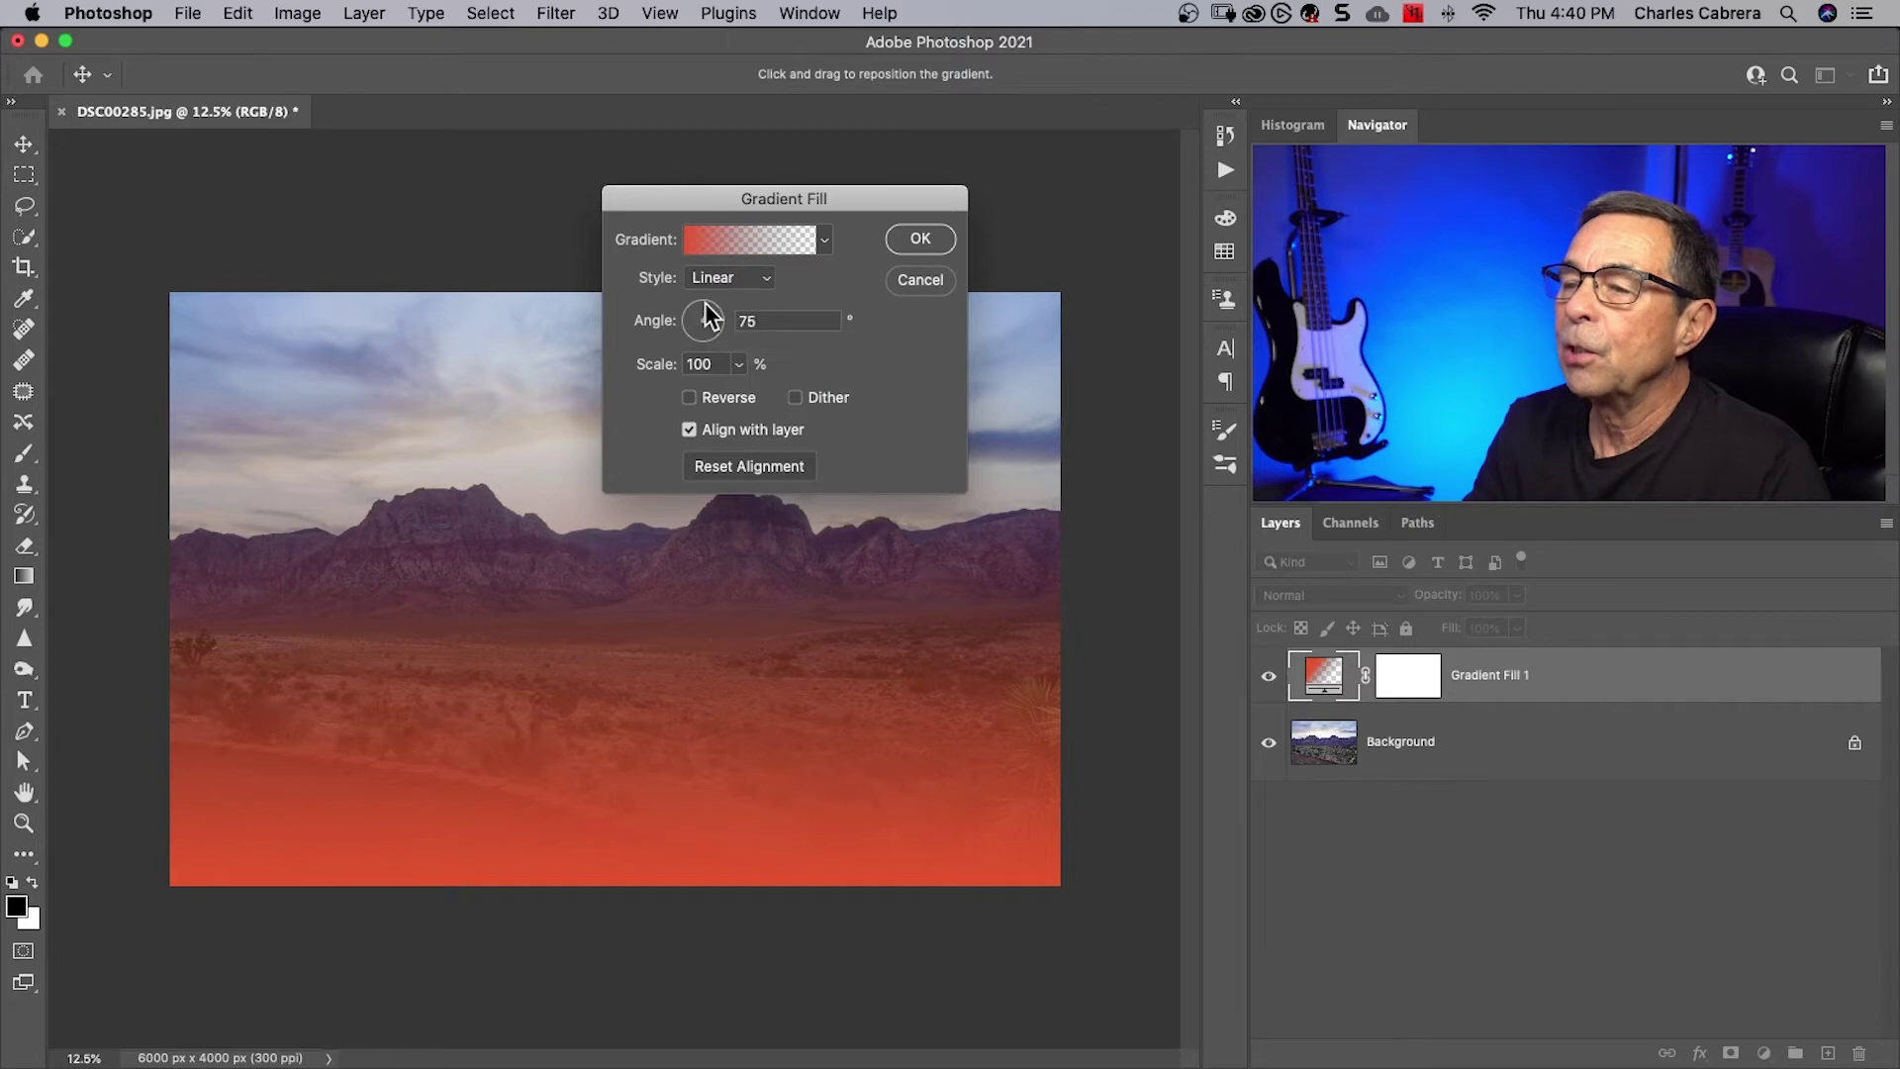
{"action": "left_click", "coordinate": [710, 307]}
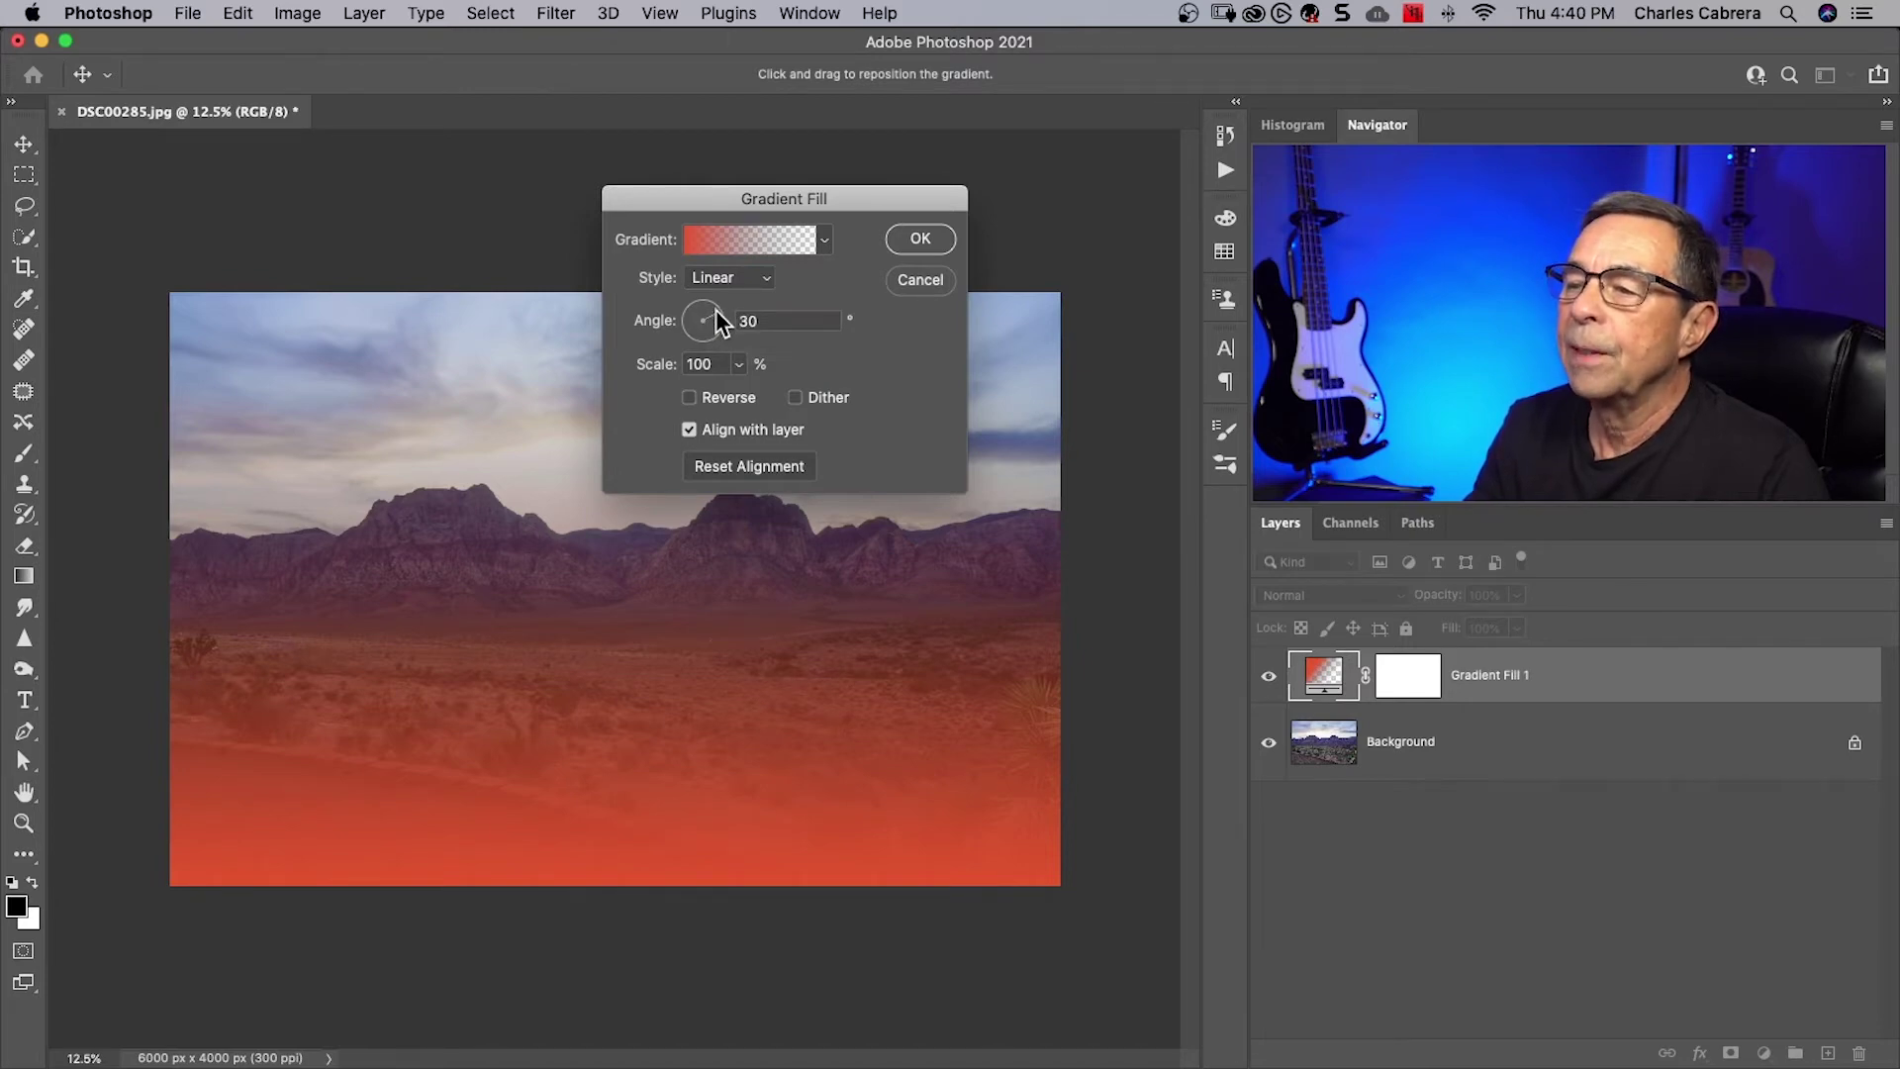
{"action": "left_click", "coordinate": [716, 319]}
{"action": "left_click", "coordinate": [711, 335]}
{"action": "left_click", "coordinate": [703, 341]}
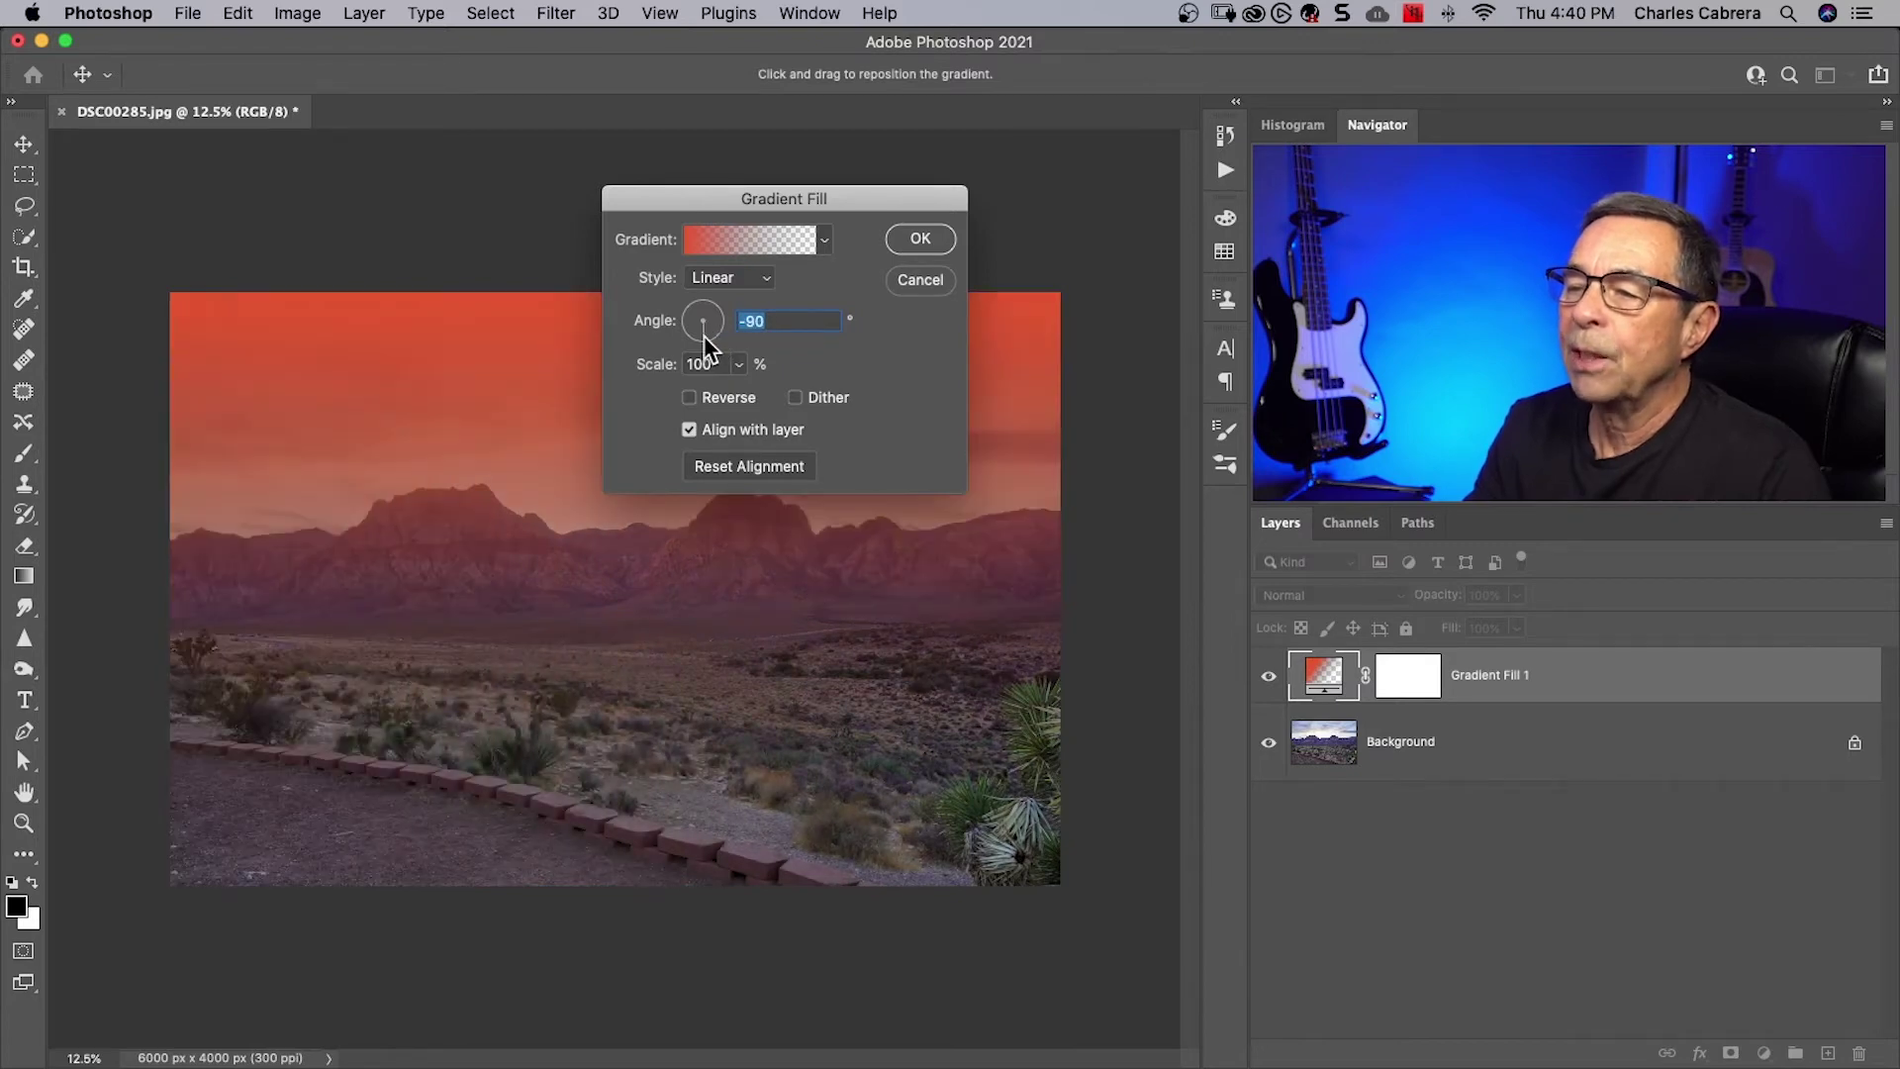
{"action": "left_click_drag", "start_coordinate": [703, 336], "coordinate": [681, 319]}
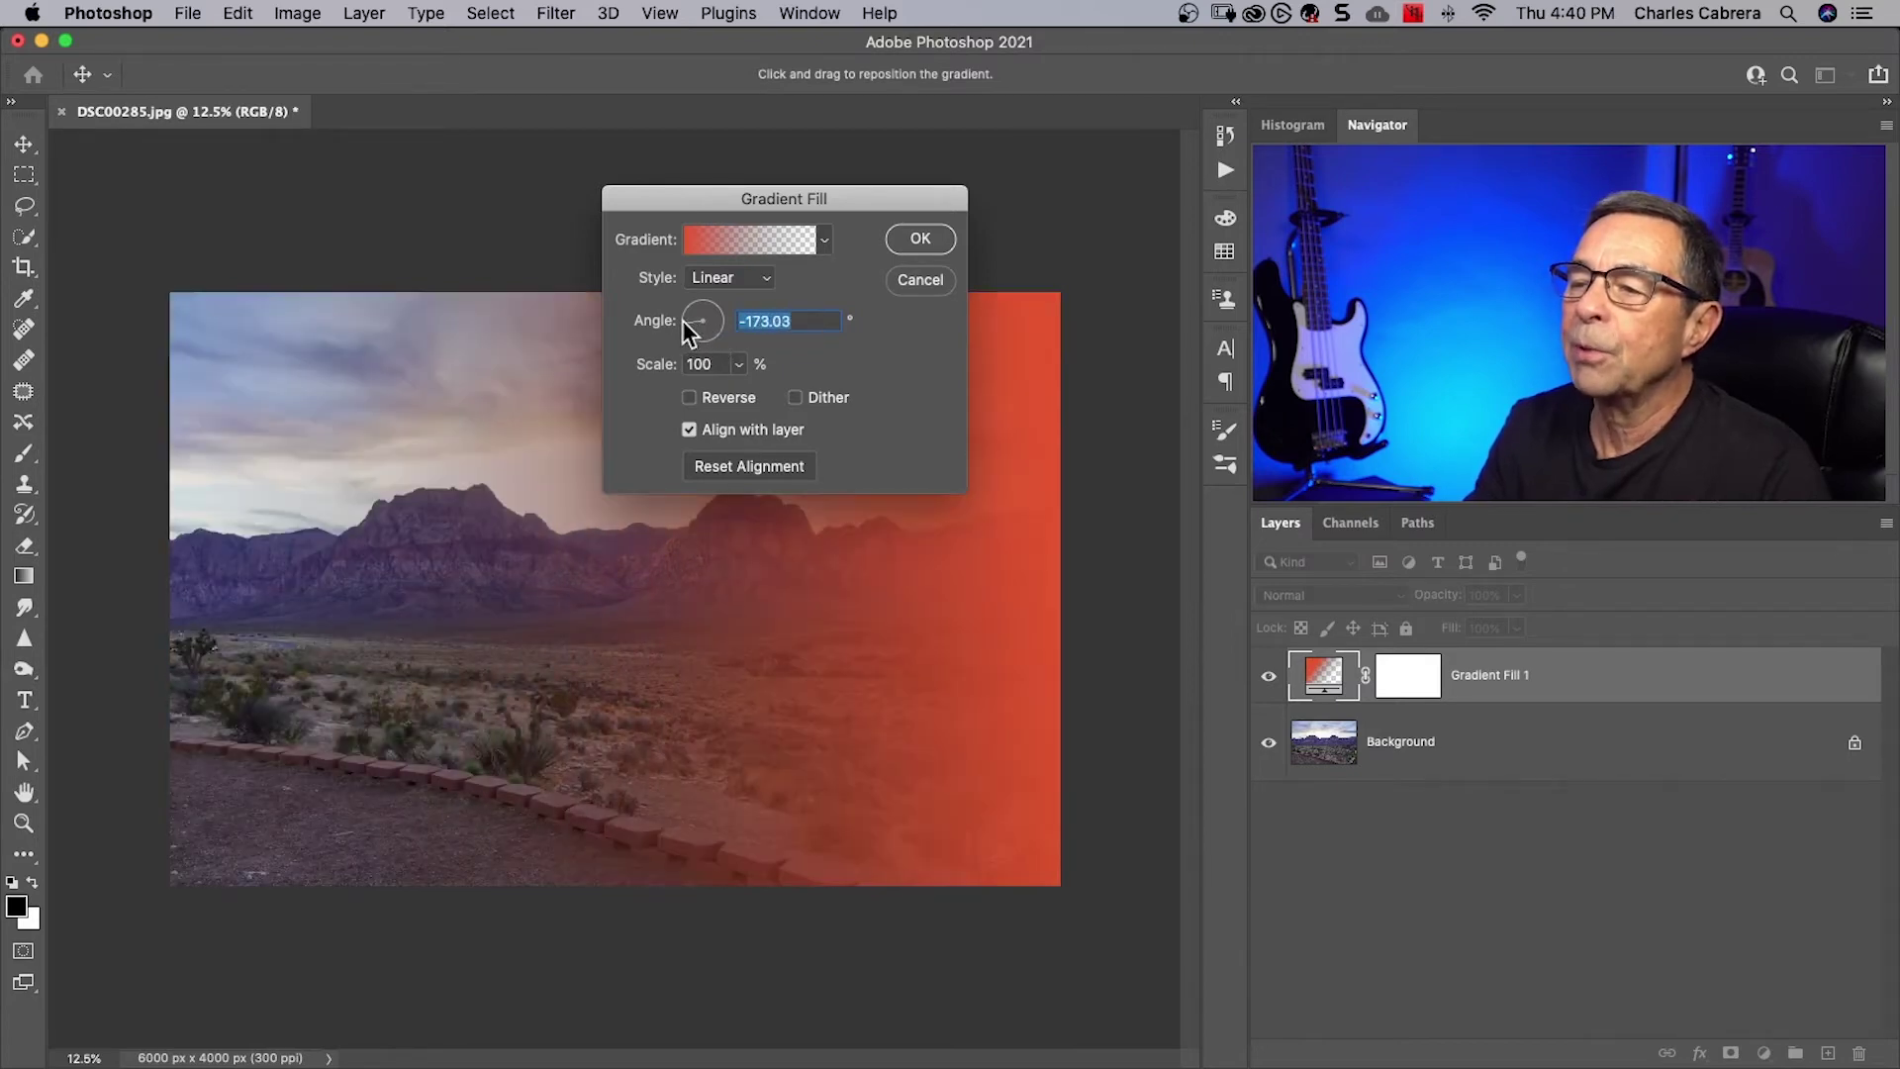
{"action": "left_click", "coordinate": [703, 342]}
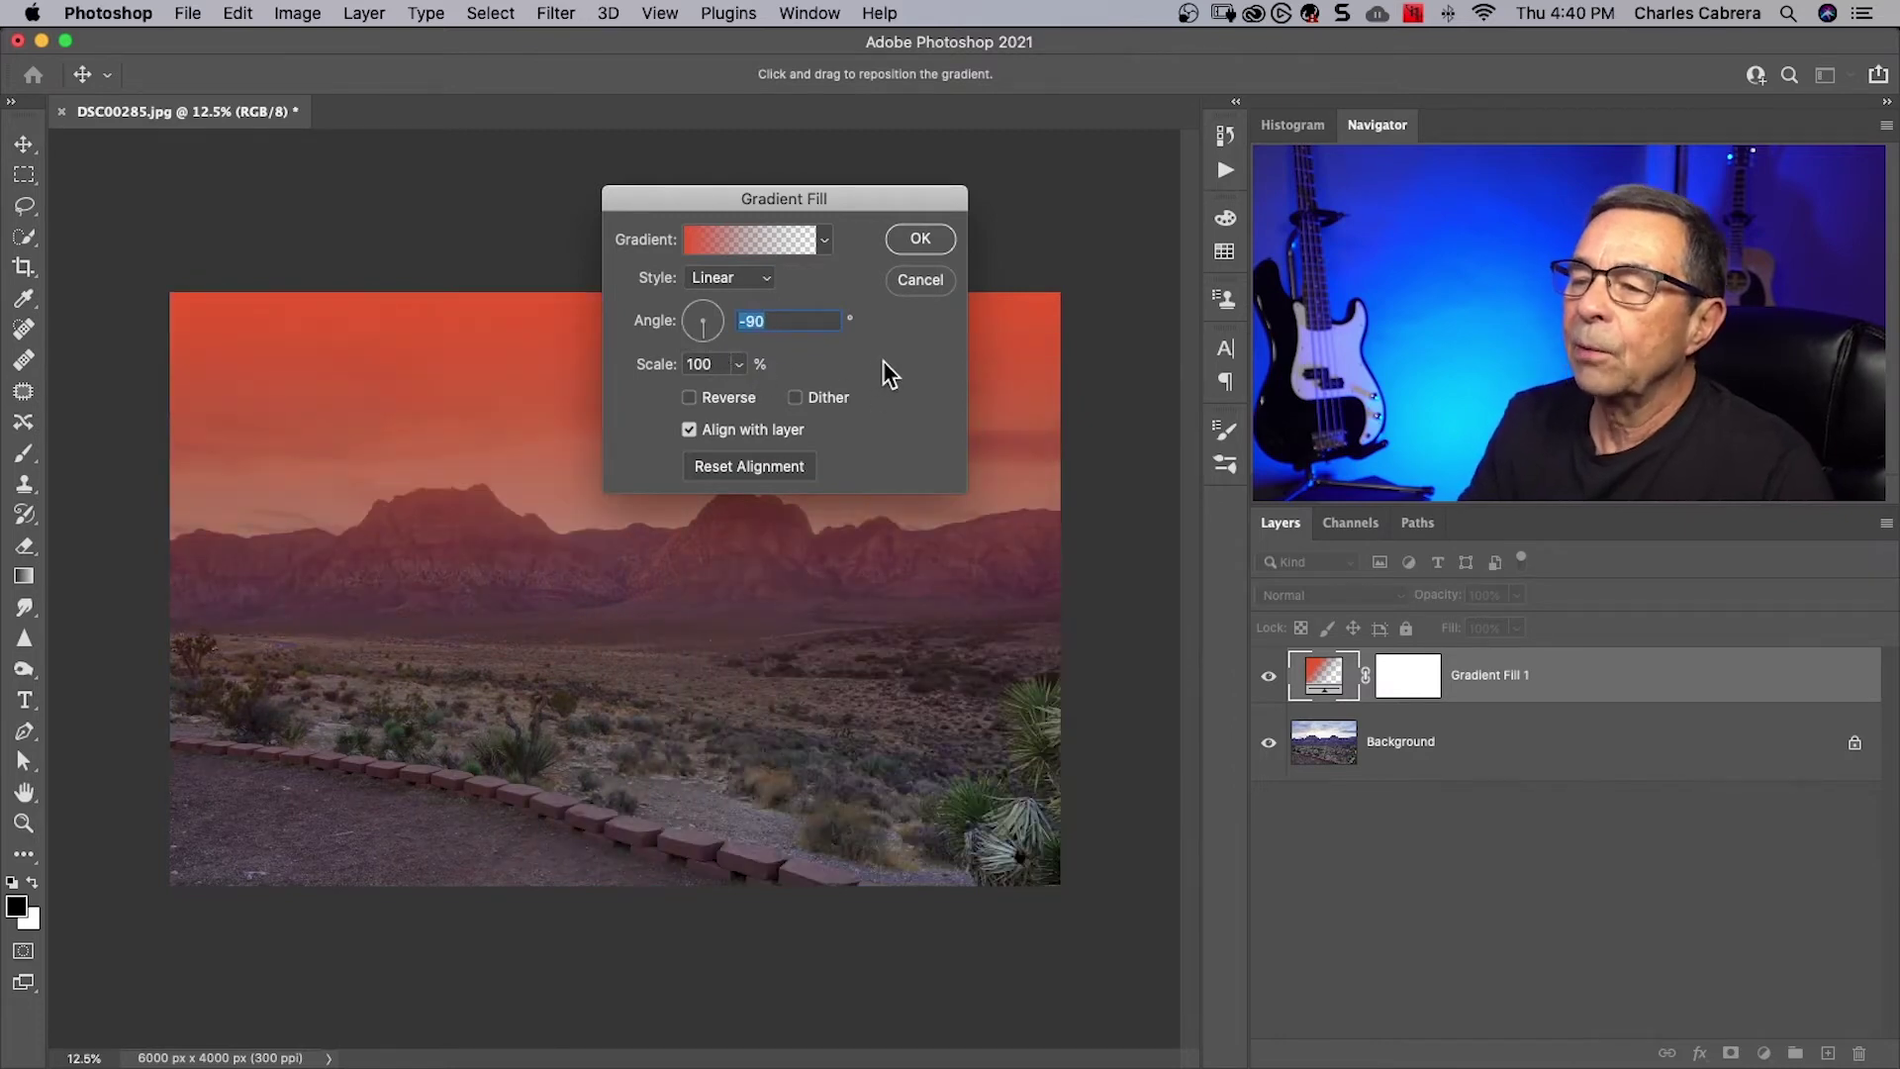
Set scale to 89%, push the gradient down over the mountains, enable Dither, leave Reverse off
{"action": "left_click", "coordinate": [739, 365]}
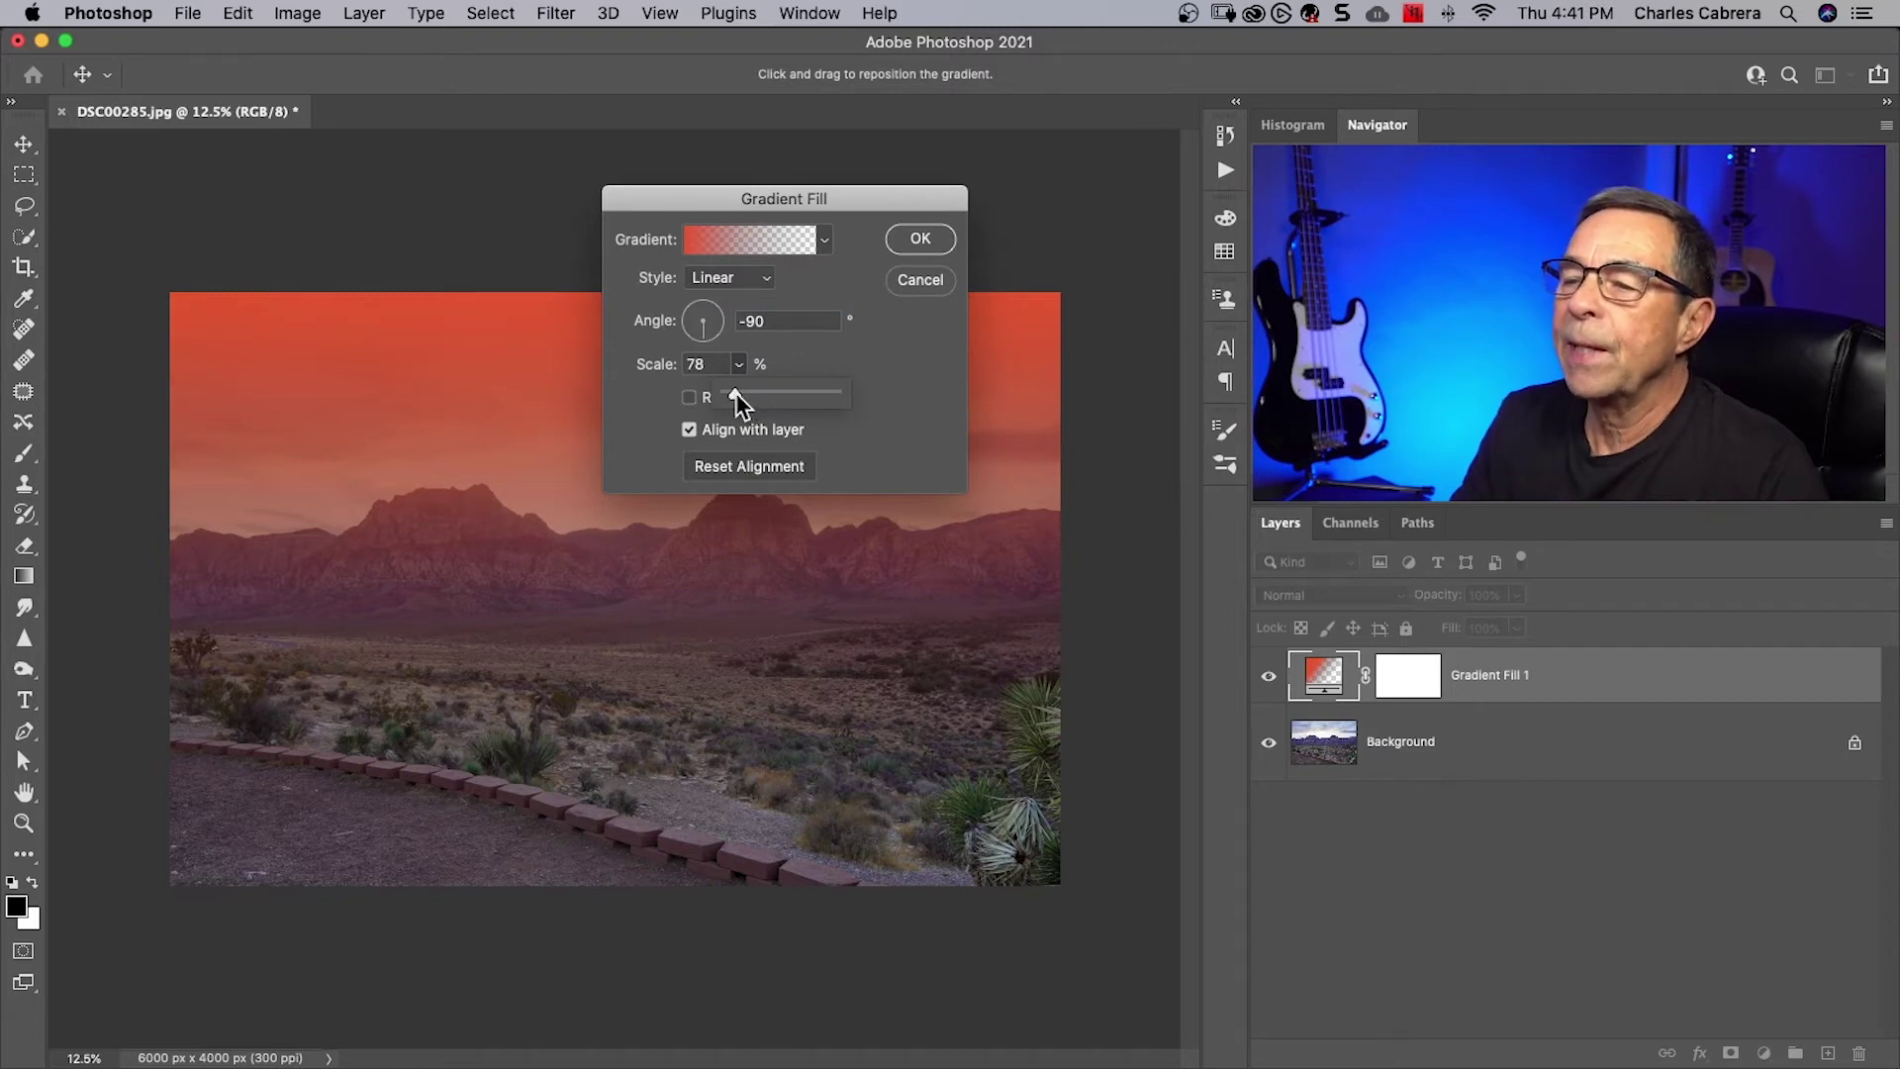
{"action": "left_click_drag", "start_coordinate": [735, 393], "coordinate": [735, 390]}
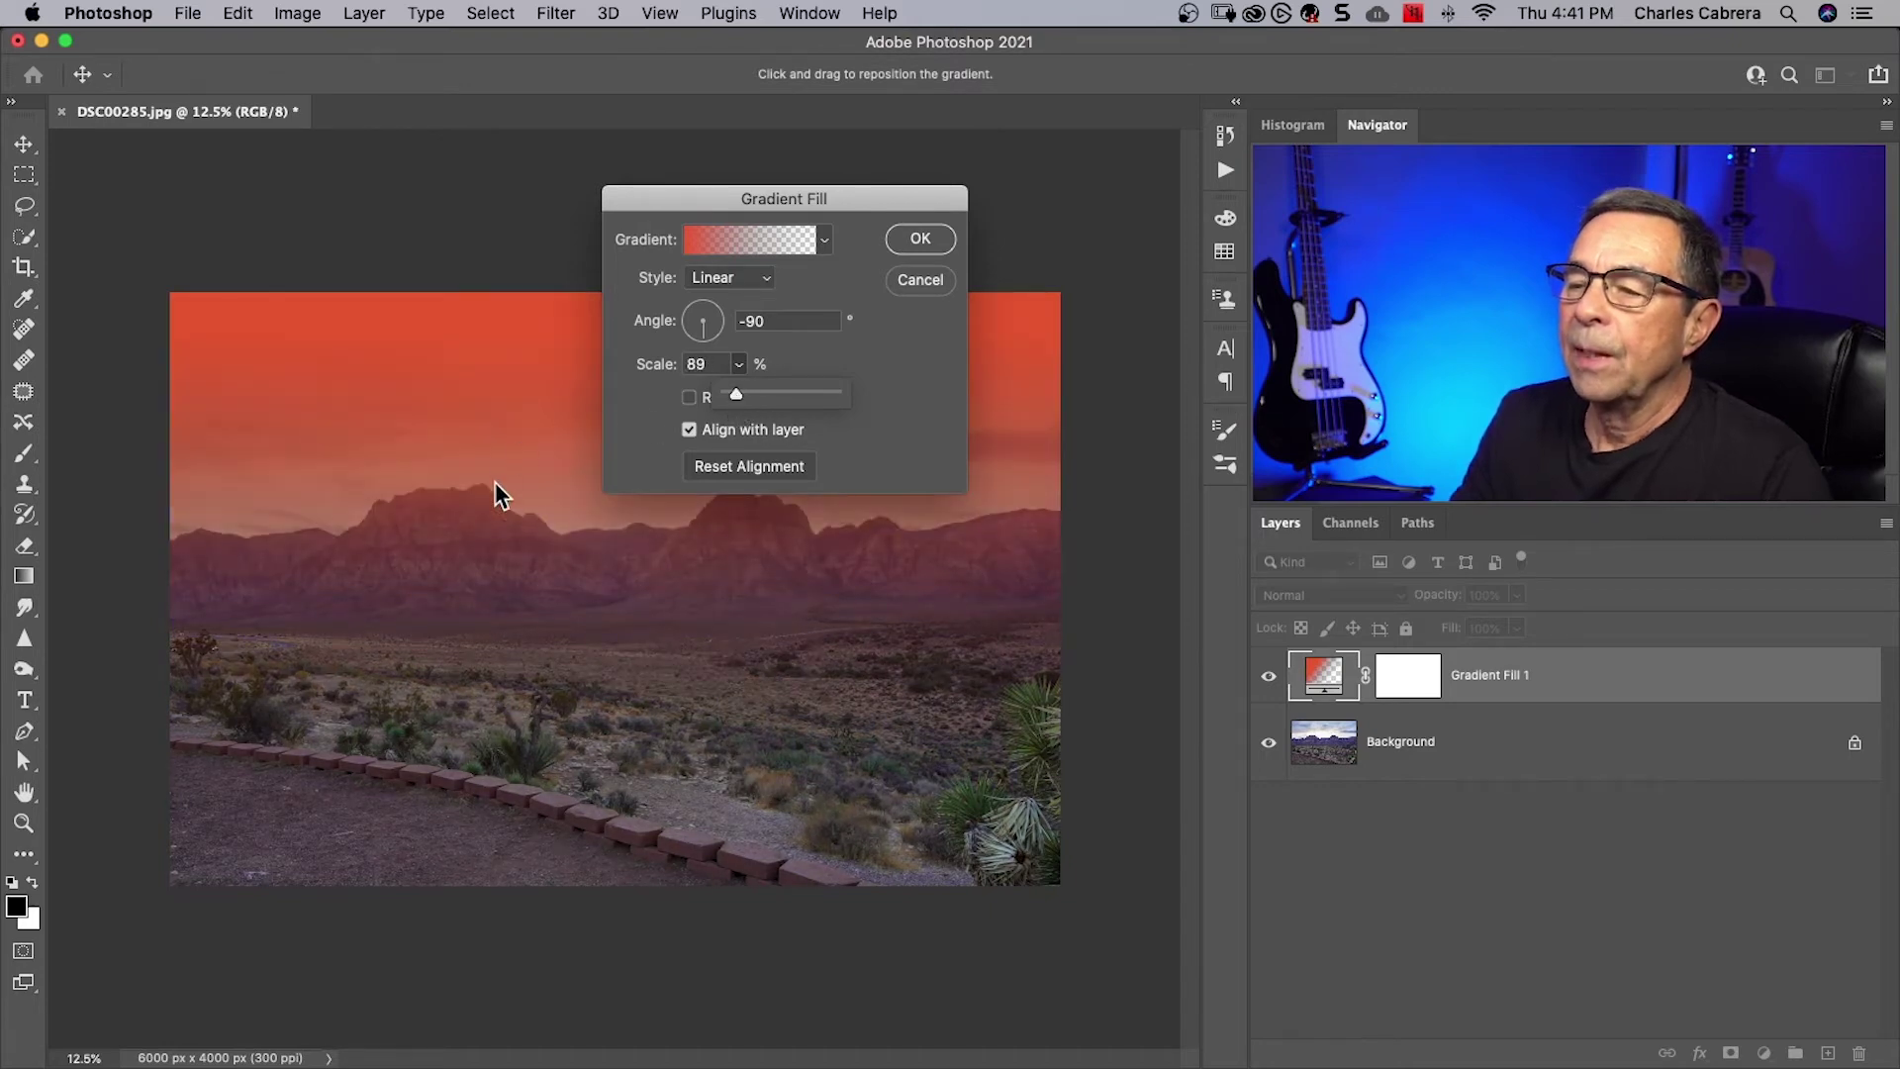
{"action": "left_click", "coordinate": [606, 511]}
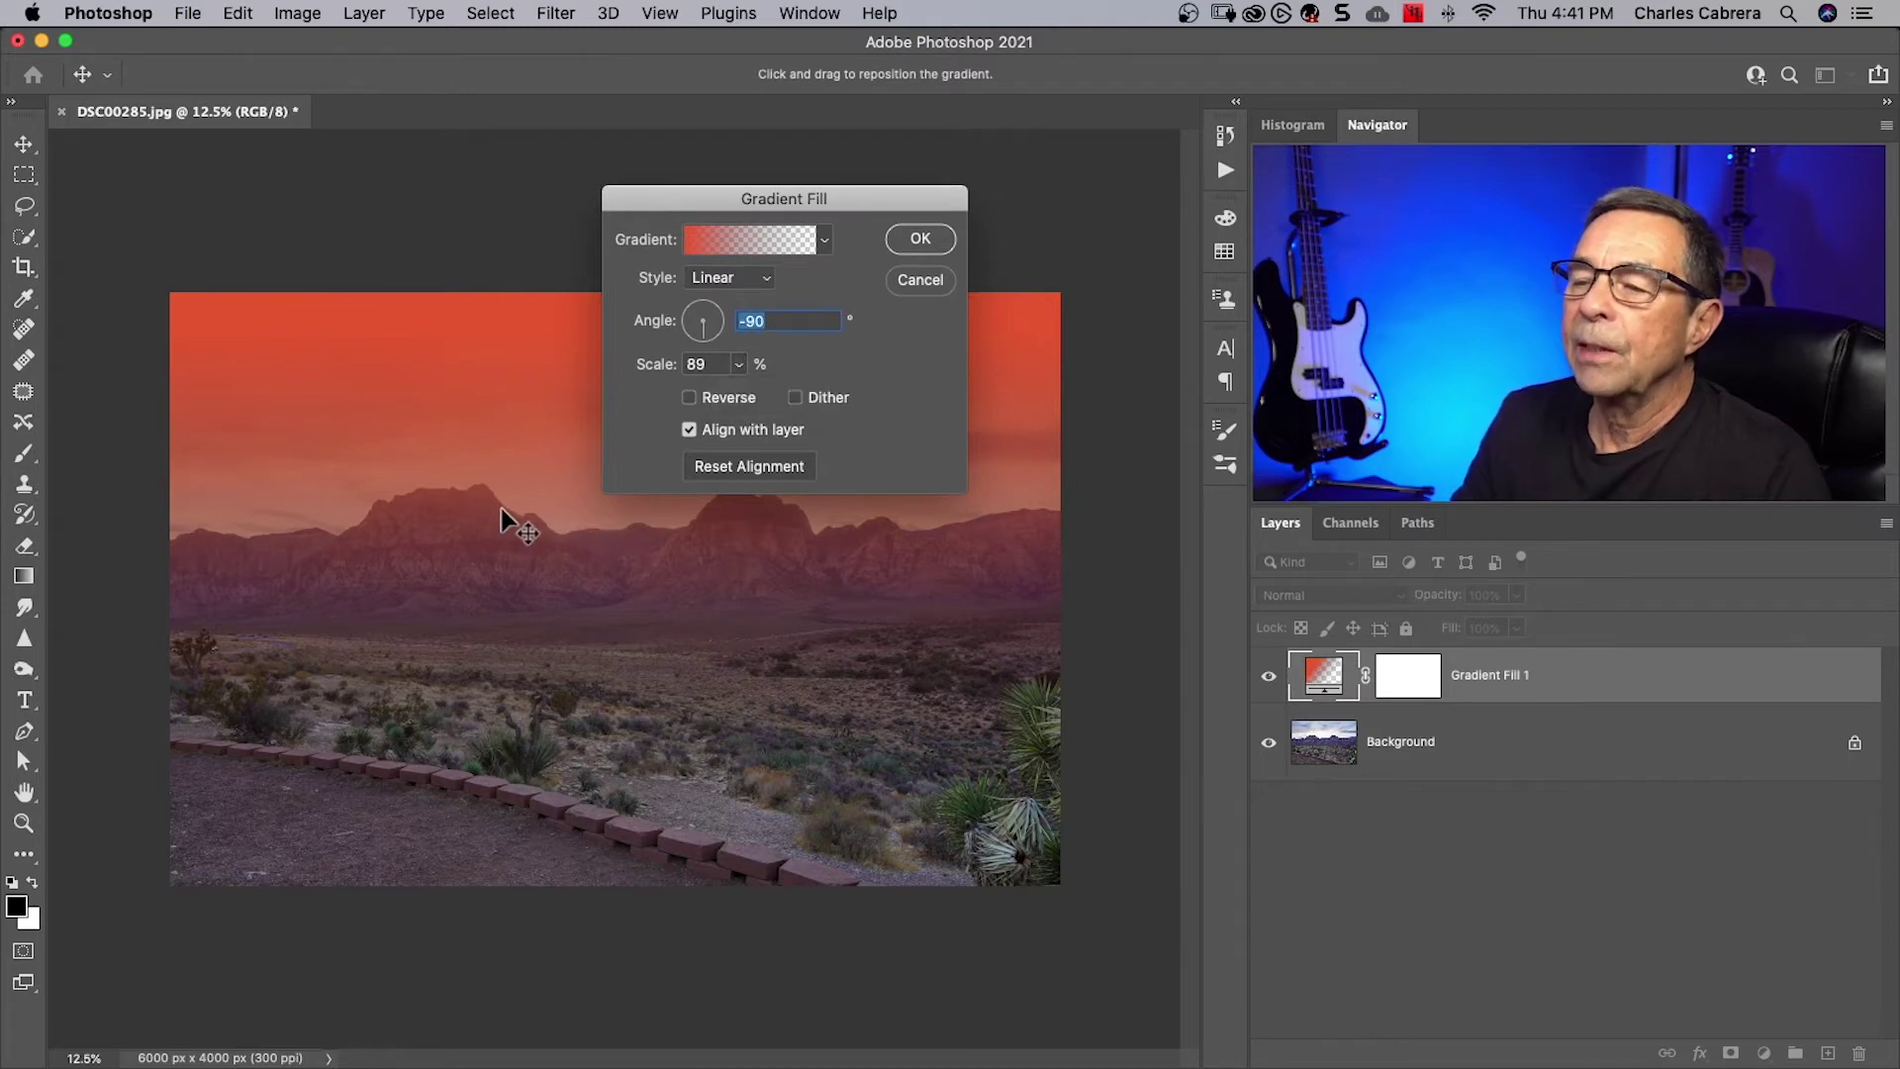
{"action": "left_click_drag", "start_coordinate": [497, 466], "coordinate": [477, 570]}
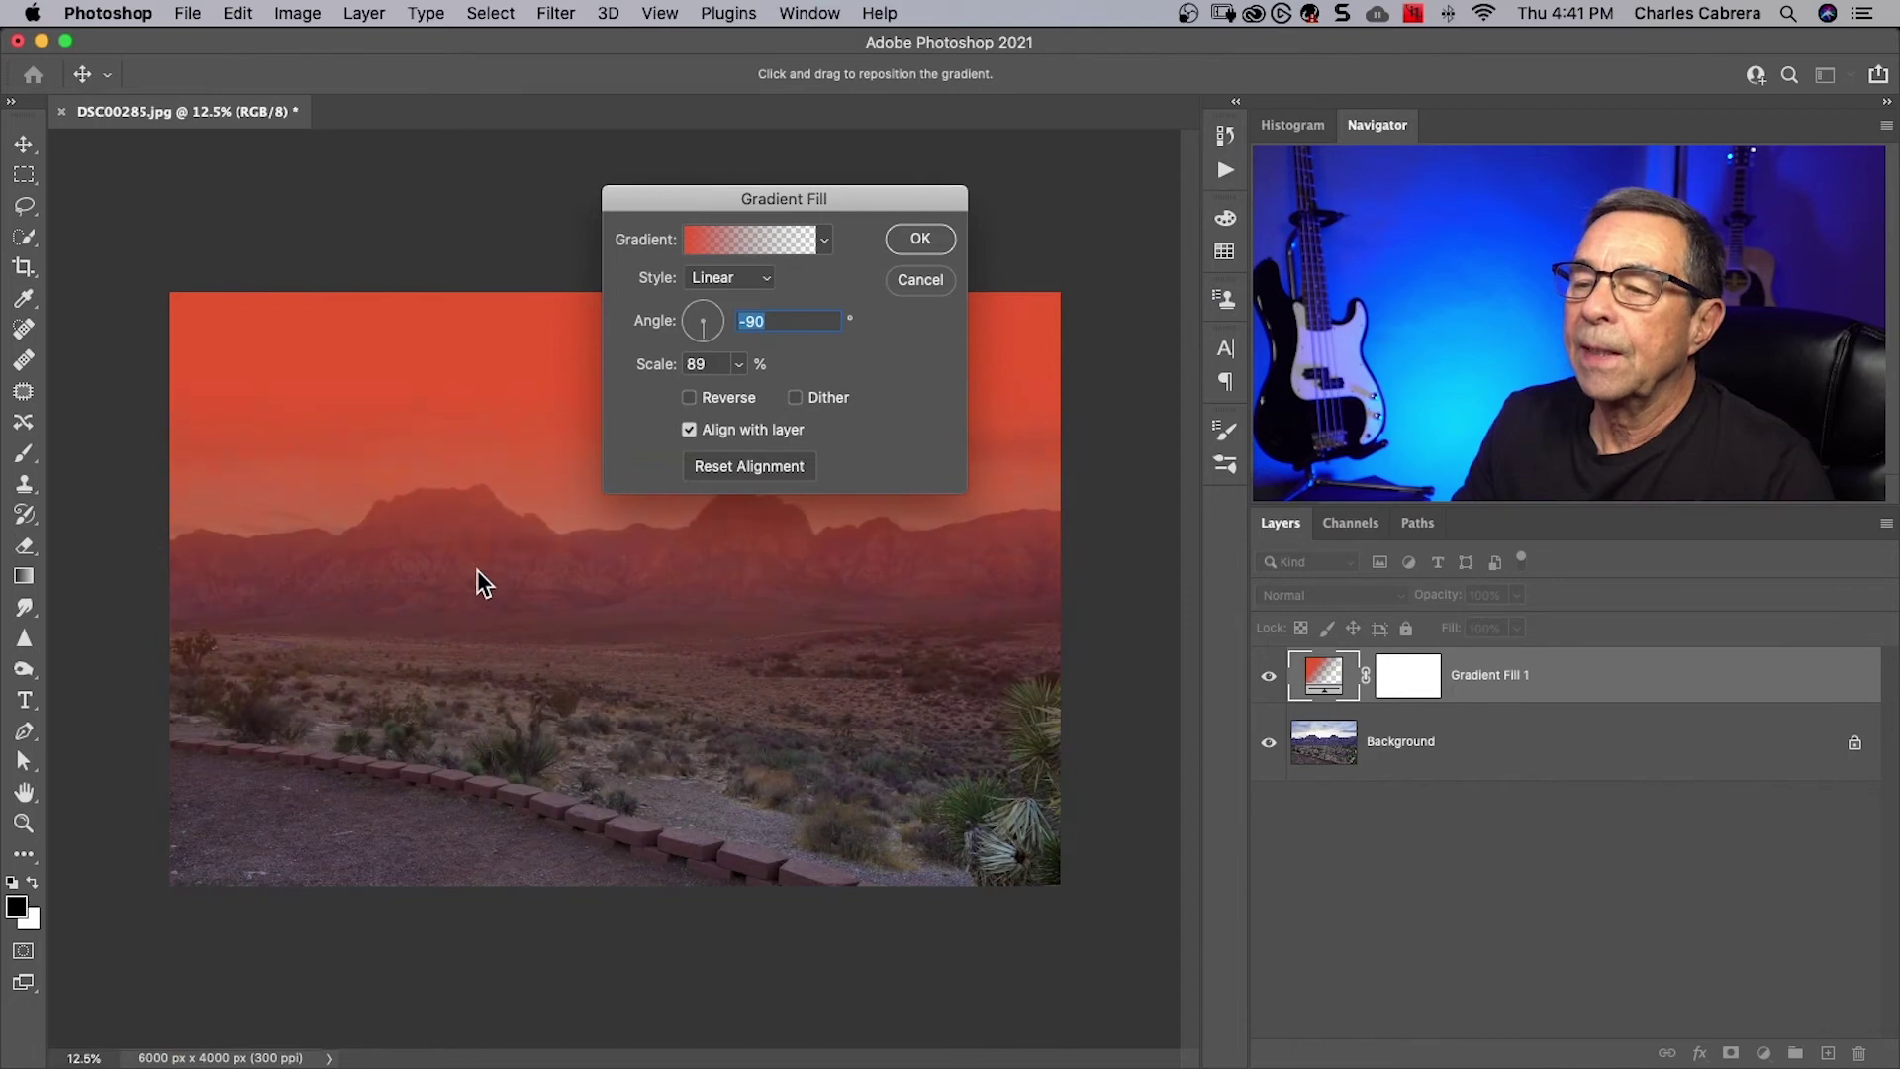
{"action": "left_click", "coordinate": [795, 396]}
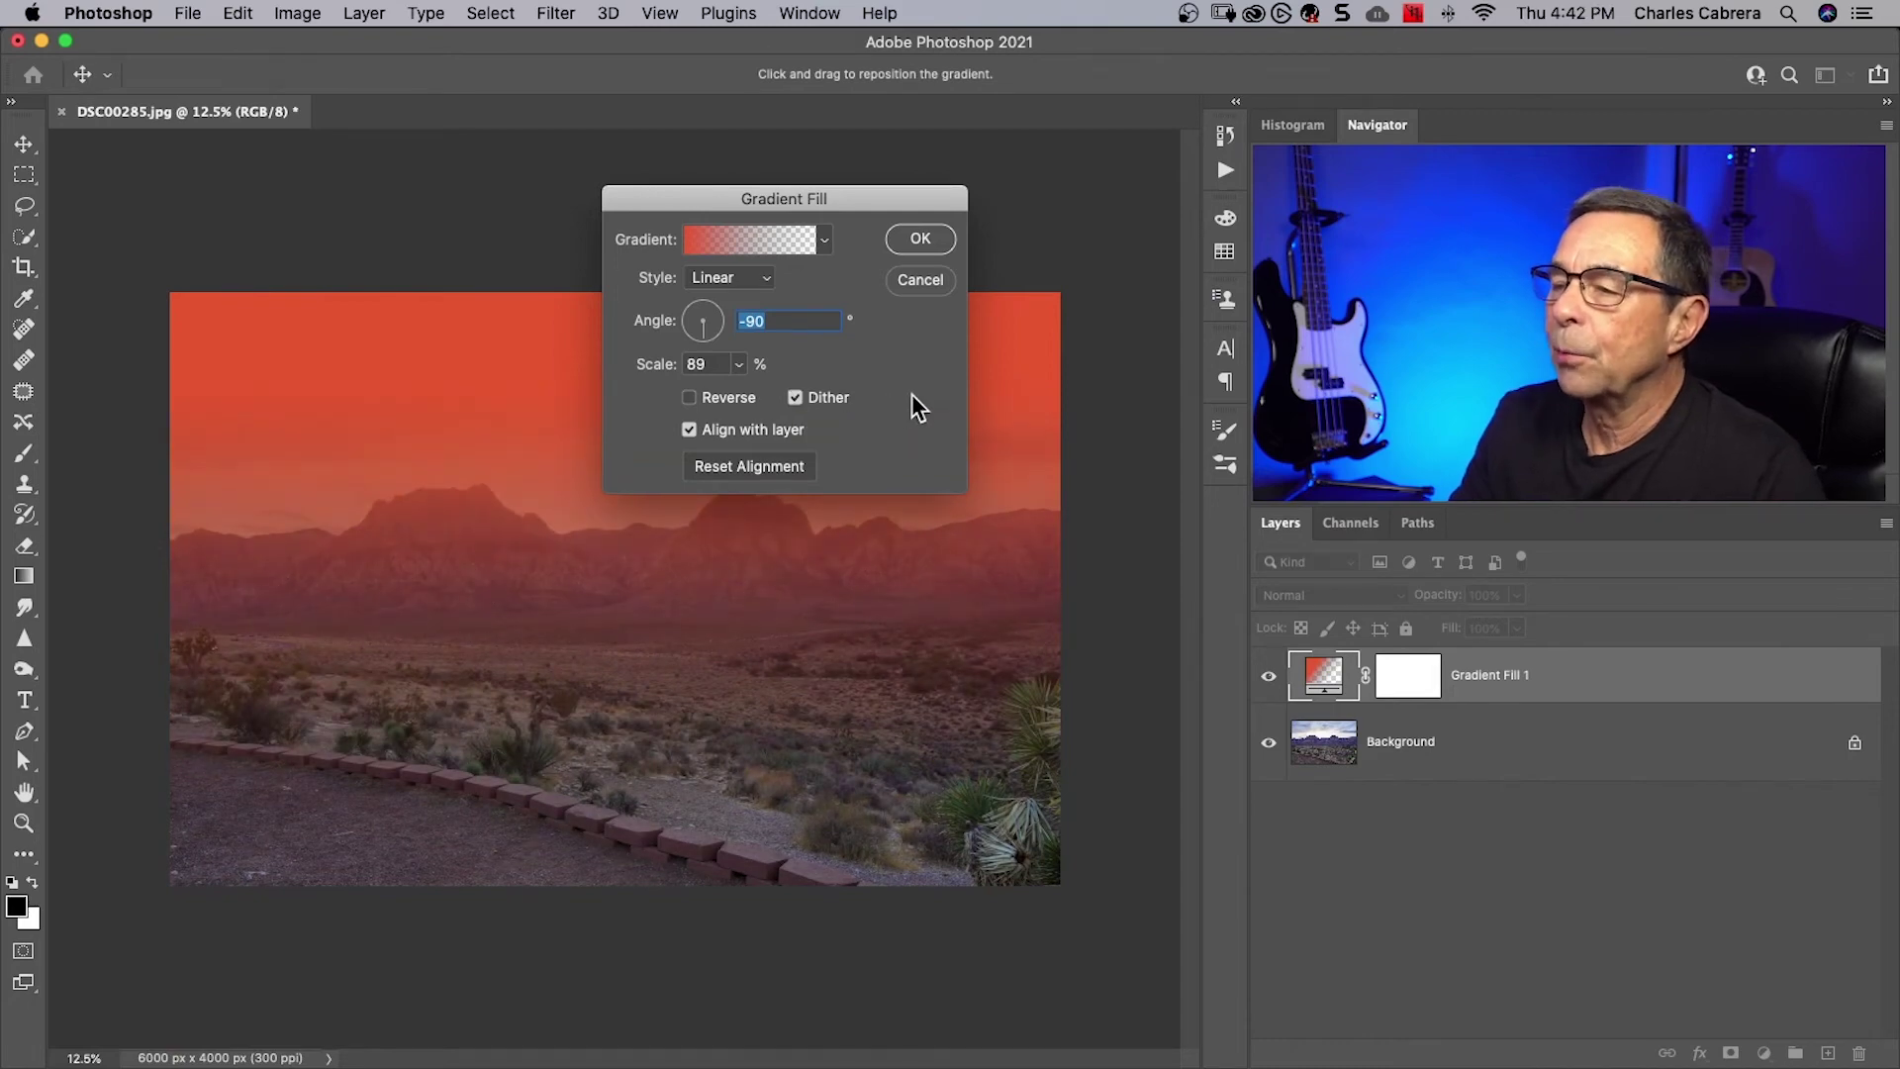
{"action": "left_click", "coordinate": [690, 396]}
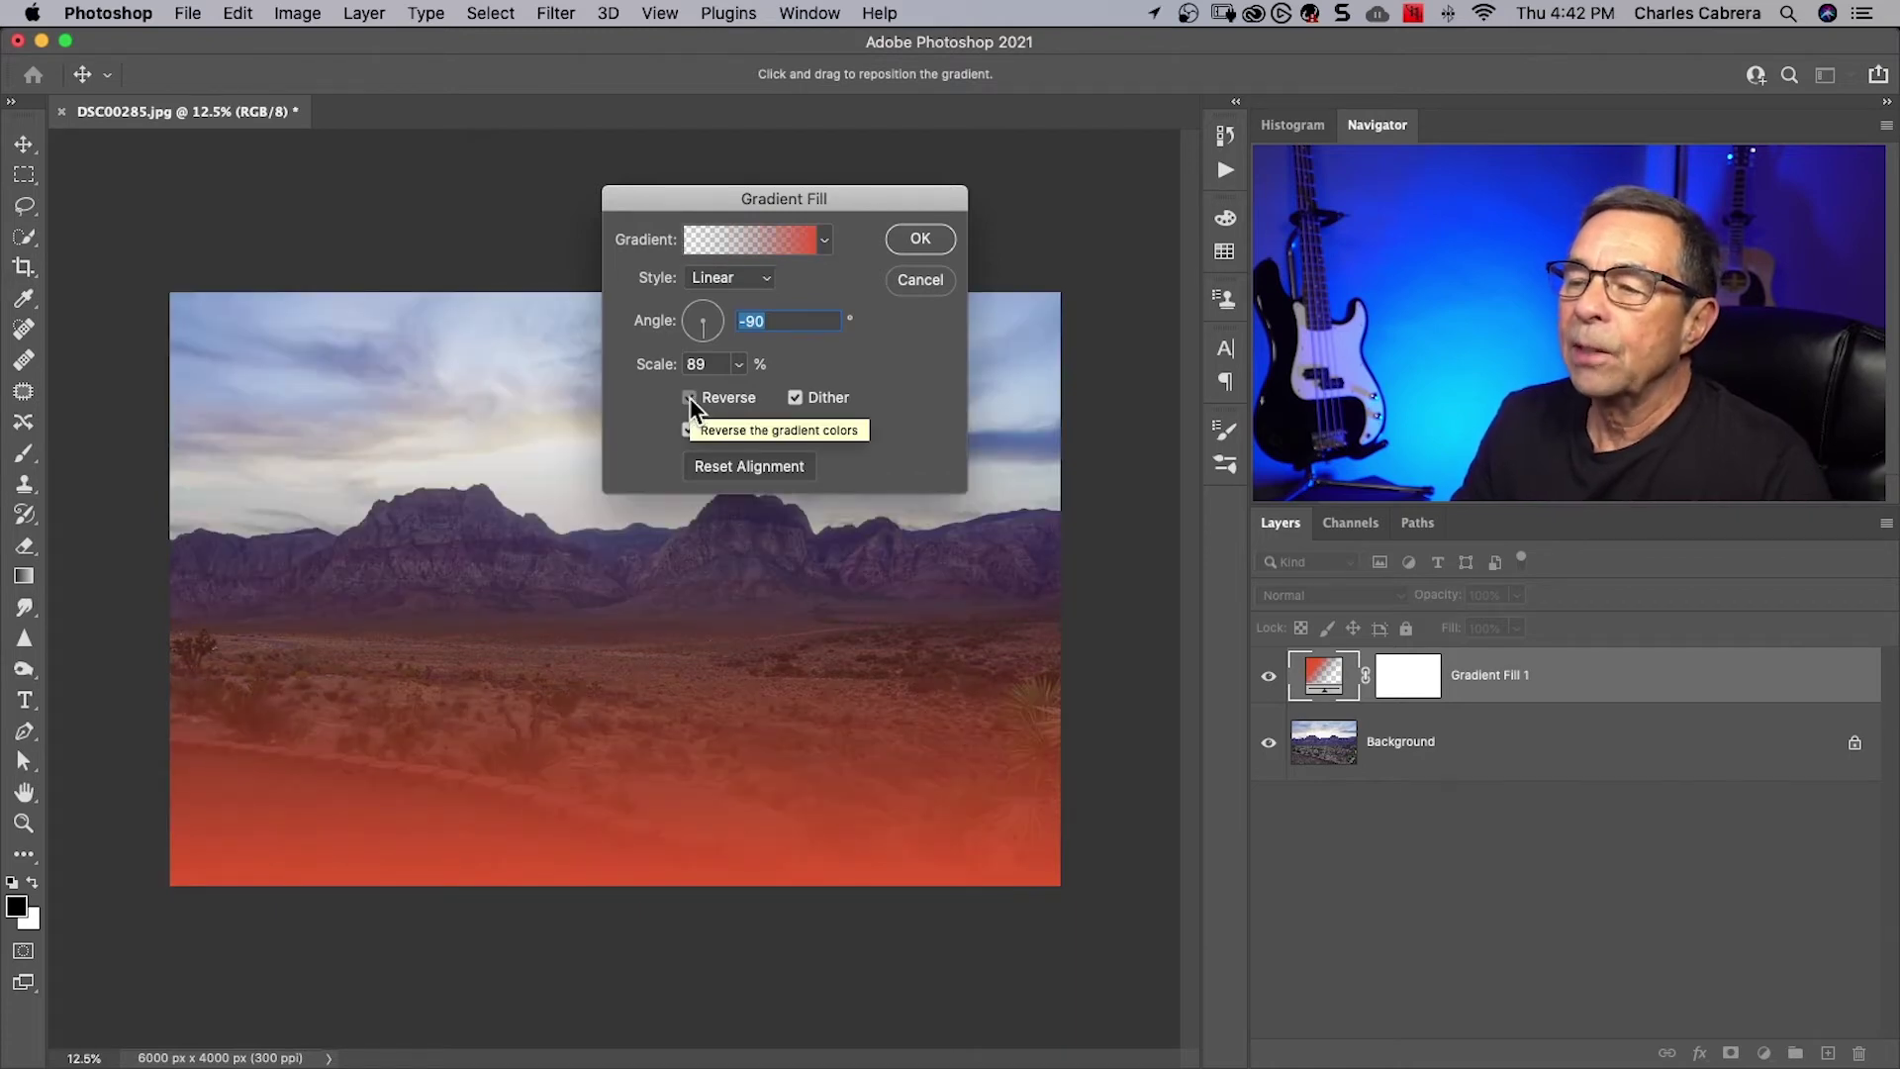
{"action": "left_click", "coordinate": [690, 397]}
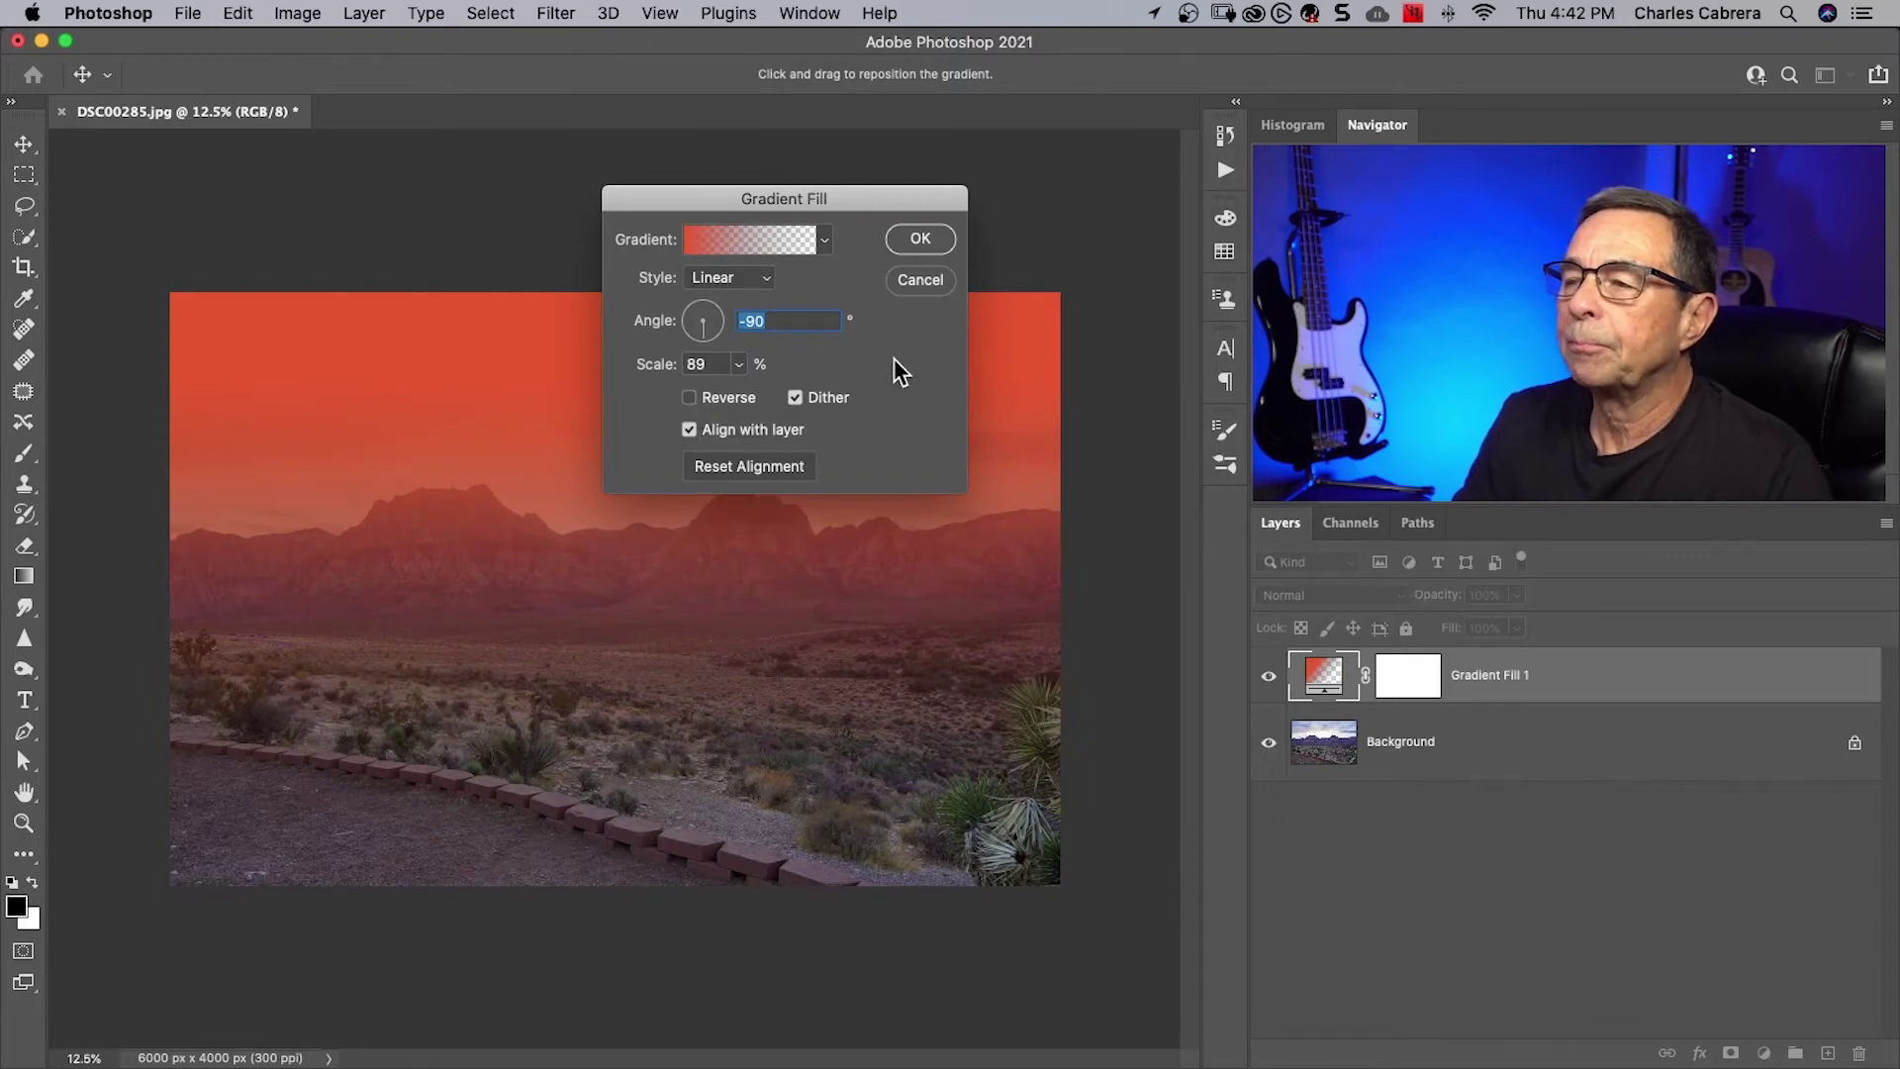
Confirm the orange gradient in the Gradient Editor and Gradient Fill, then target the fill's mask
{"action": "left_click", "coordinate": [750, 240]}
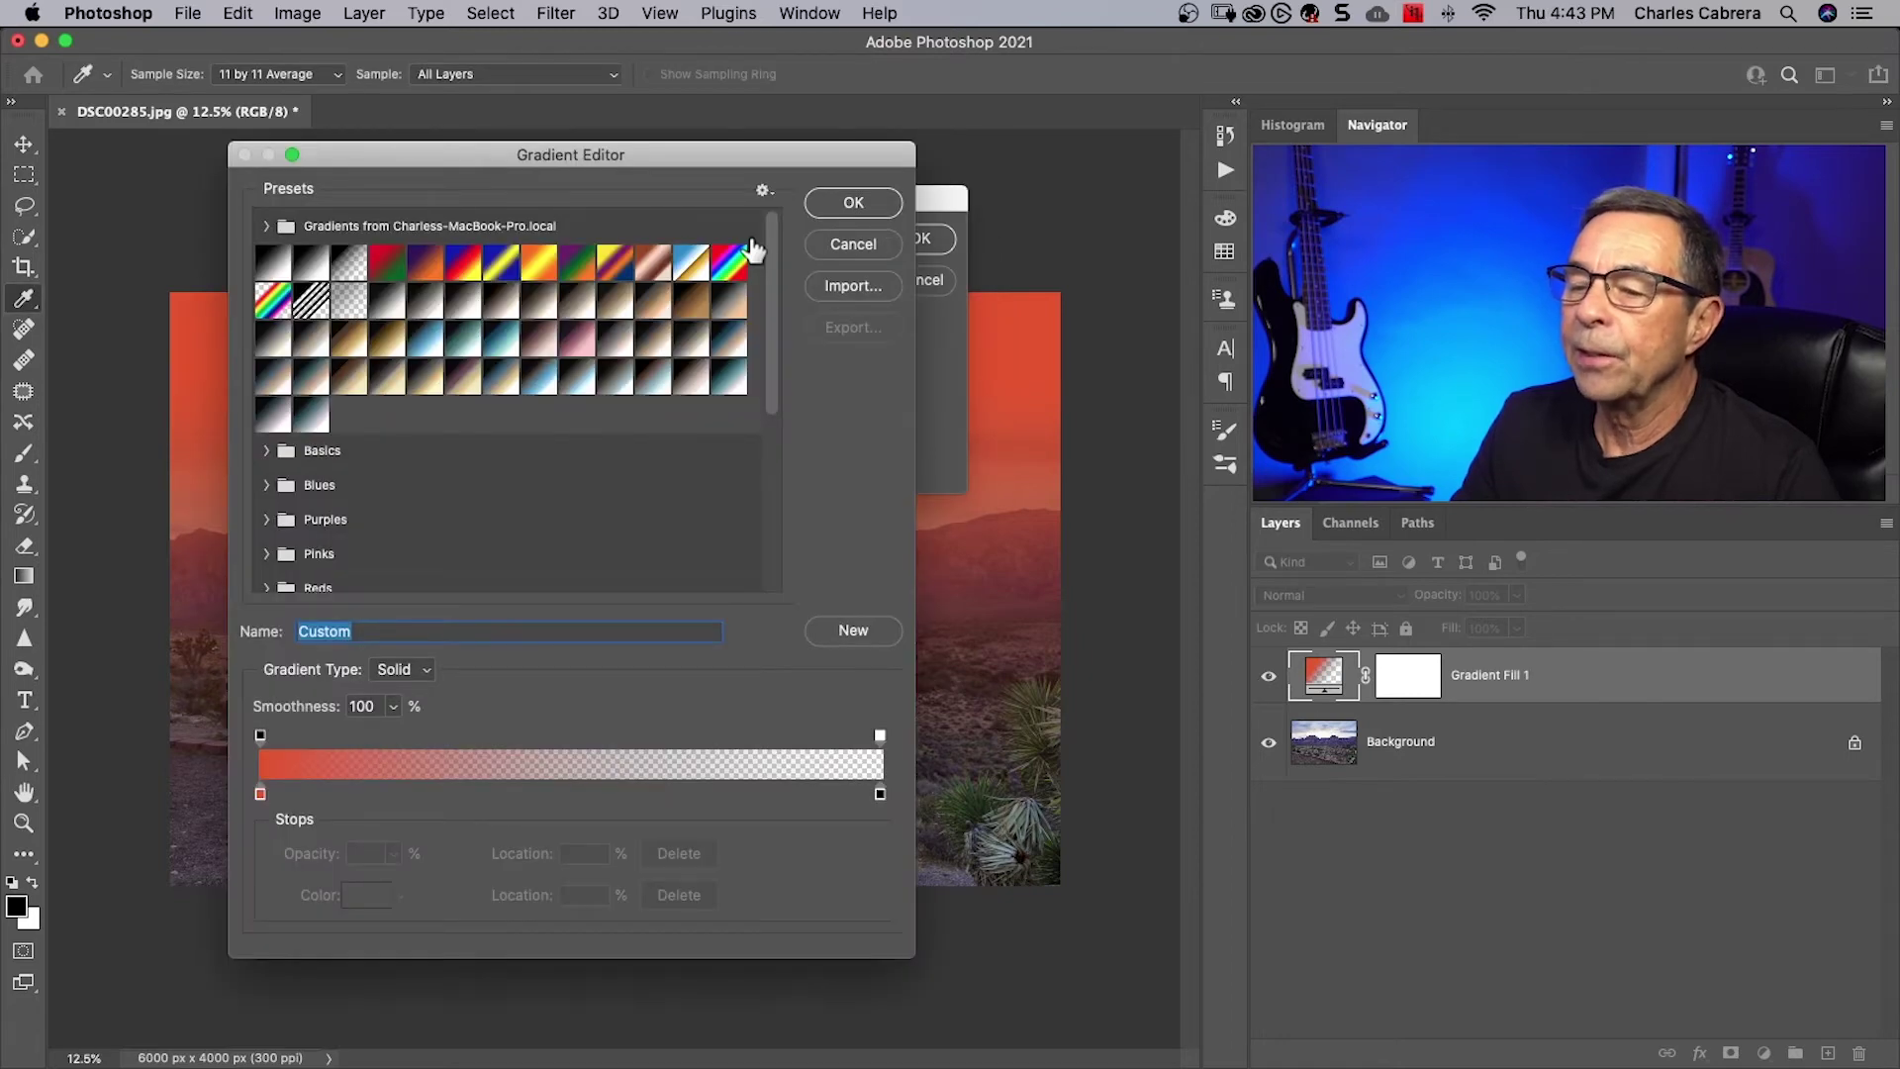
{"action": "left_click", "coordinate": [260, 795]}
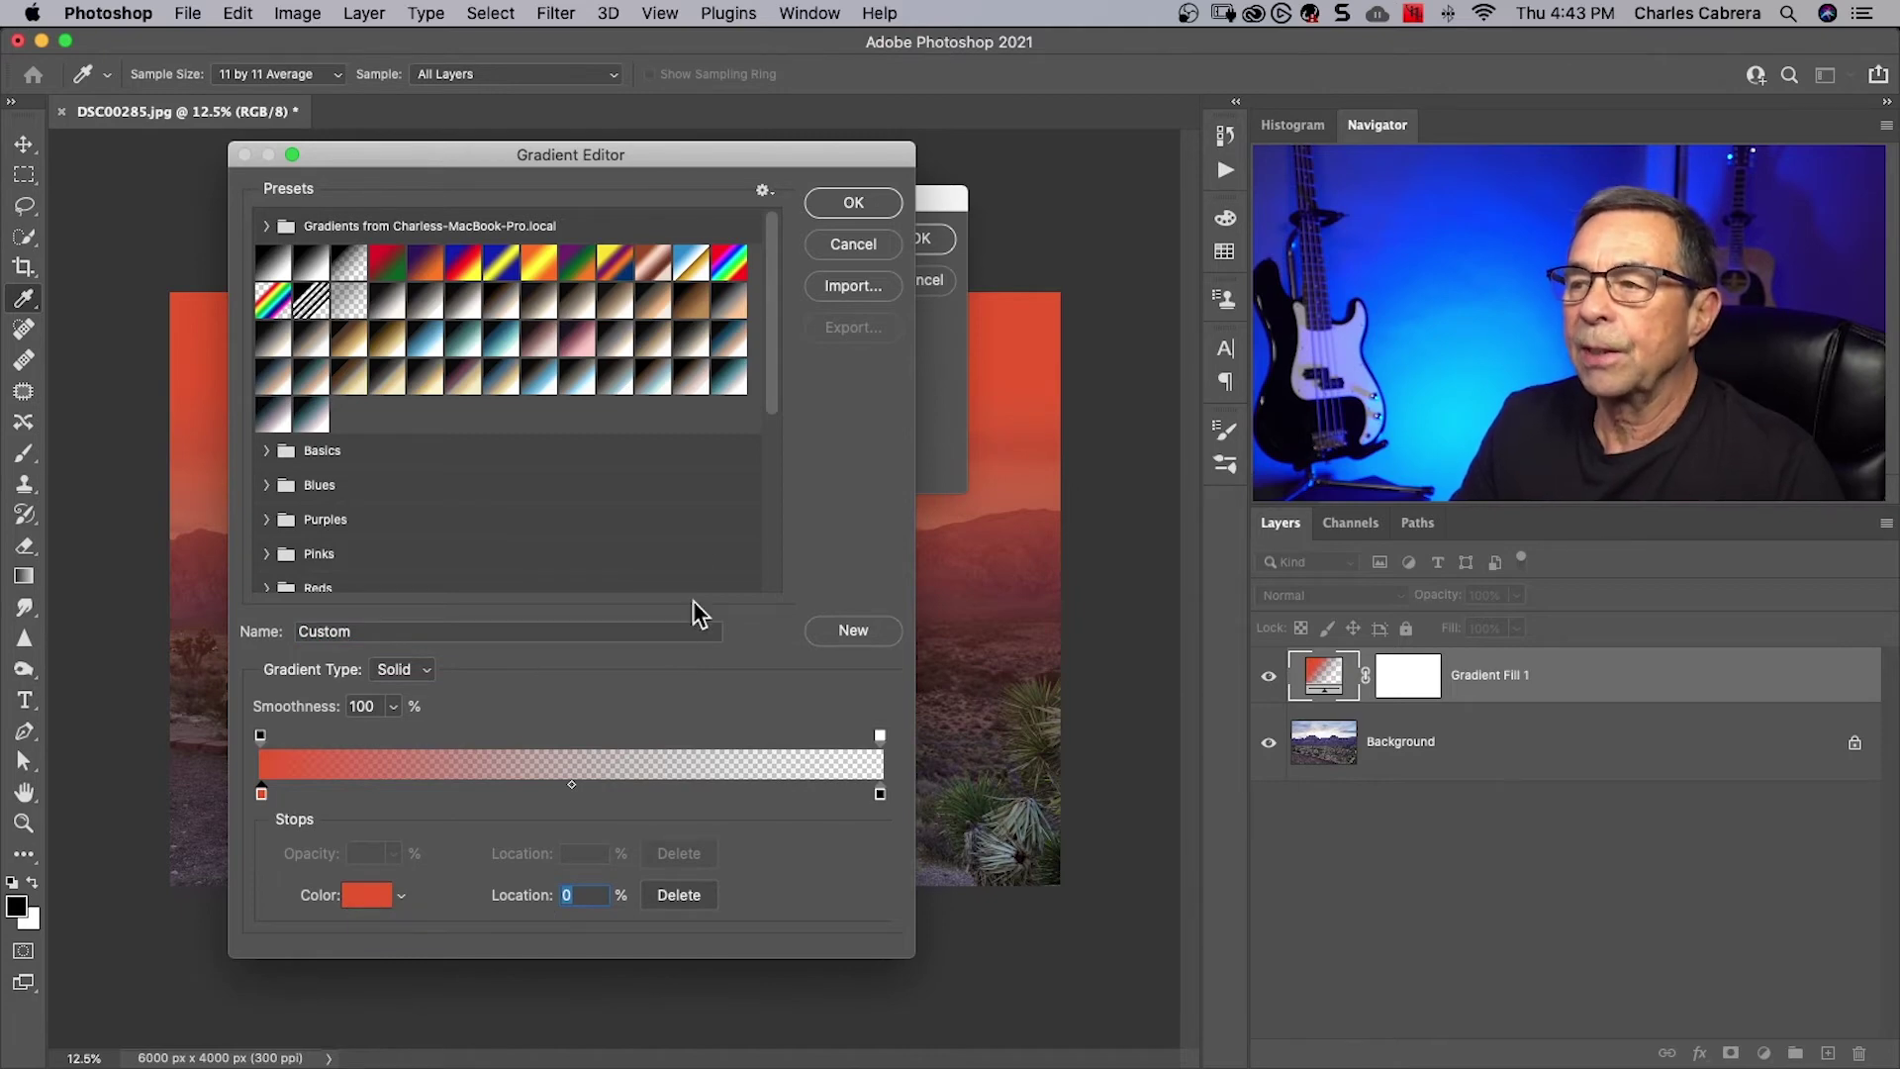
{"action": "left_click", "coordinate": [853, 202]}
{"action": "left_click", "coordinate": [925, 240]}
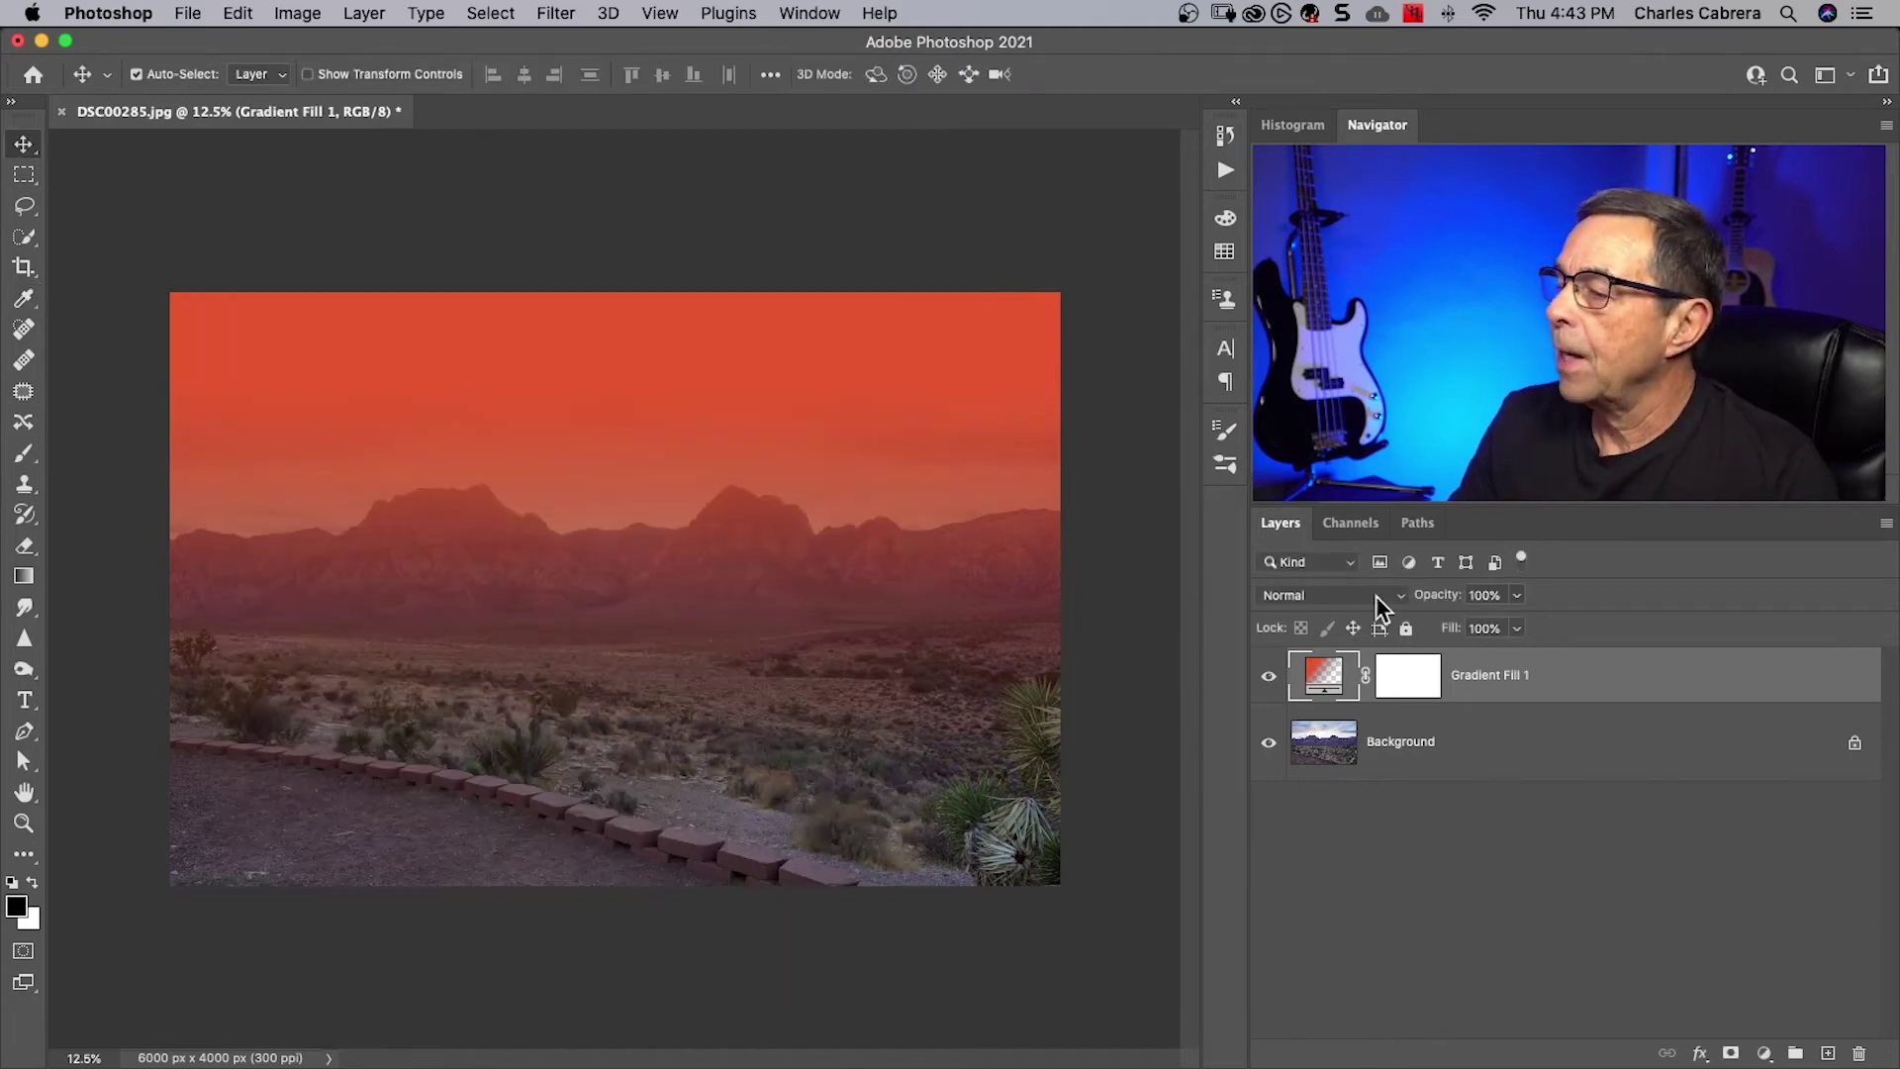
{"action": "left_click", "coordinate": [1406, 678]}
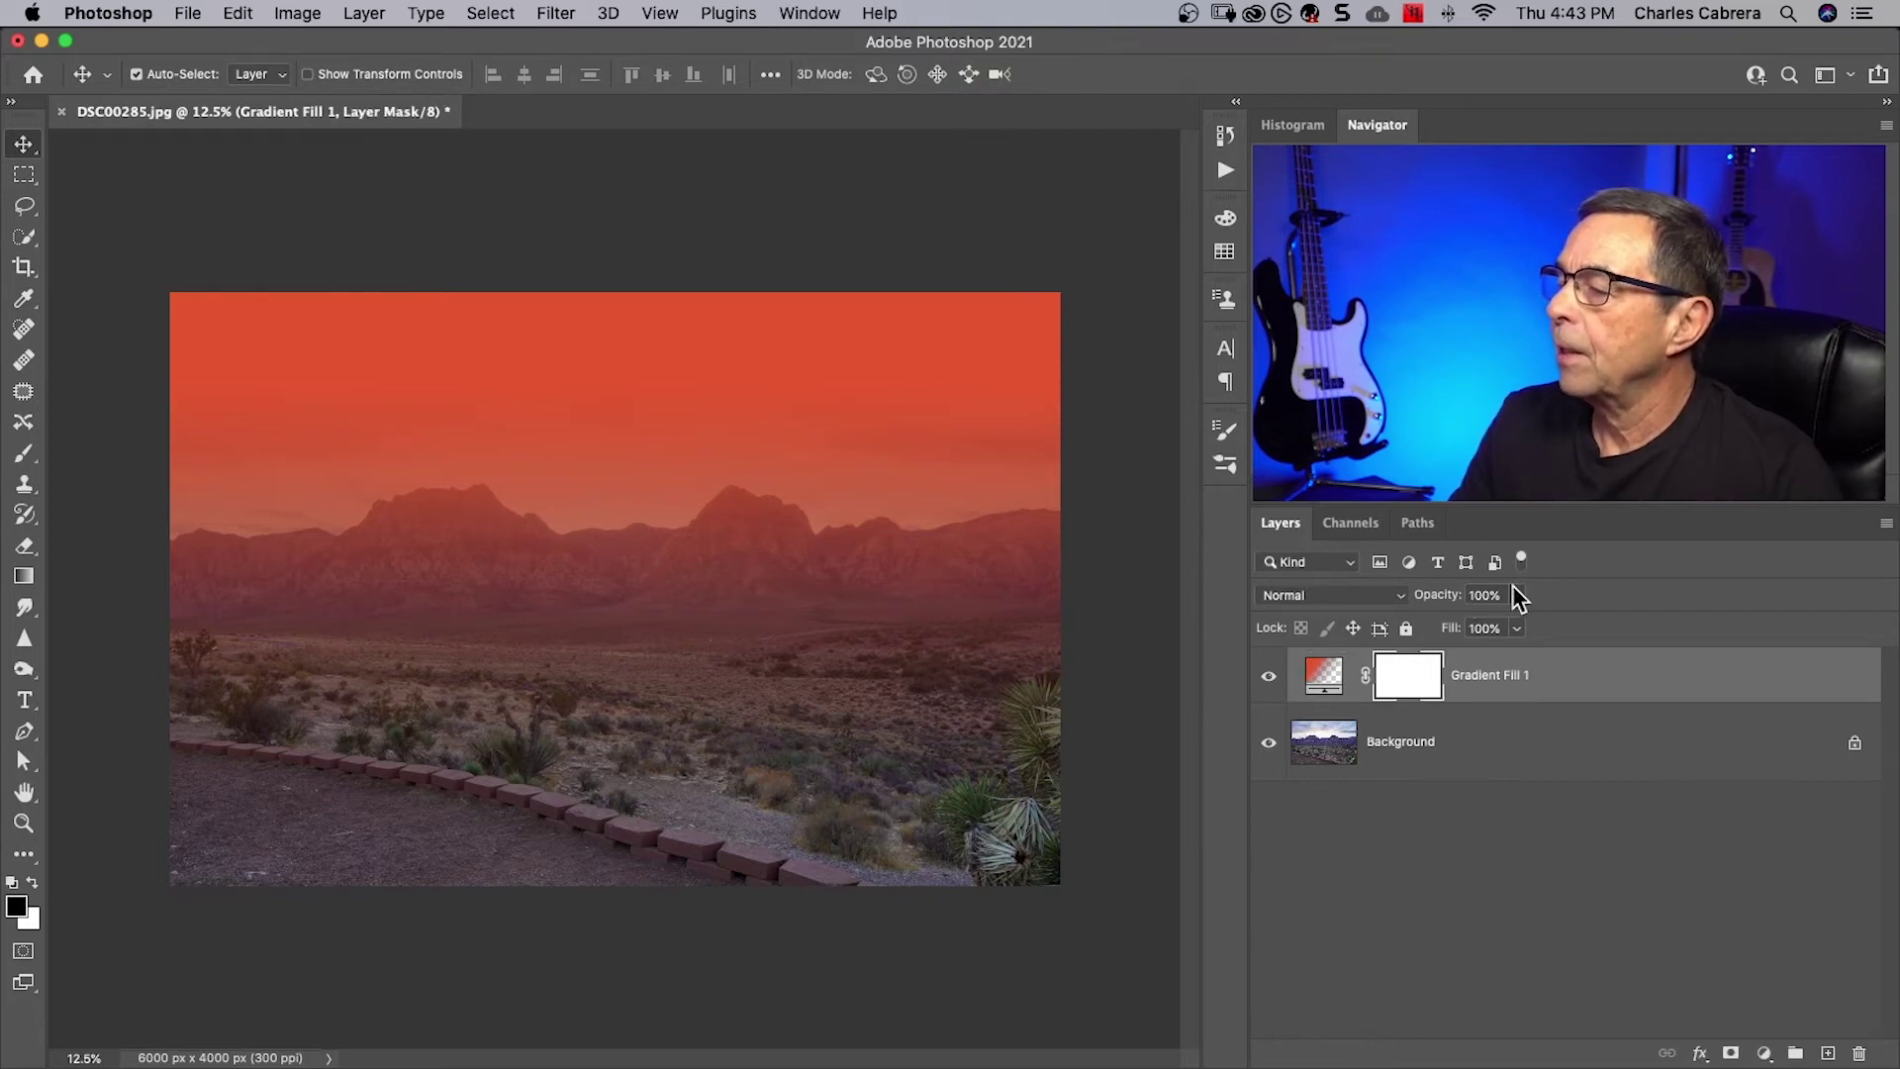
Set Gradient Fill 1 to Soft Light, compare it on and off, and keep opacity at 100%
{"action": "left_click", "coordinate": [1399, 594]}
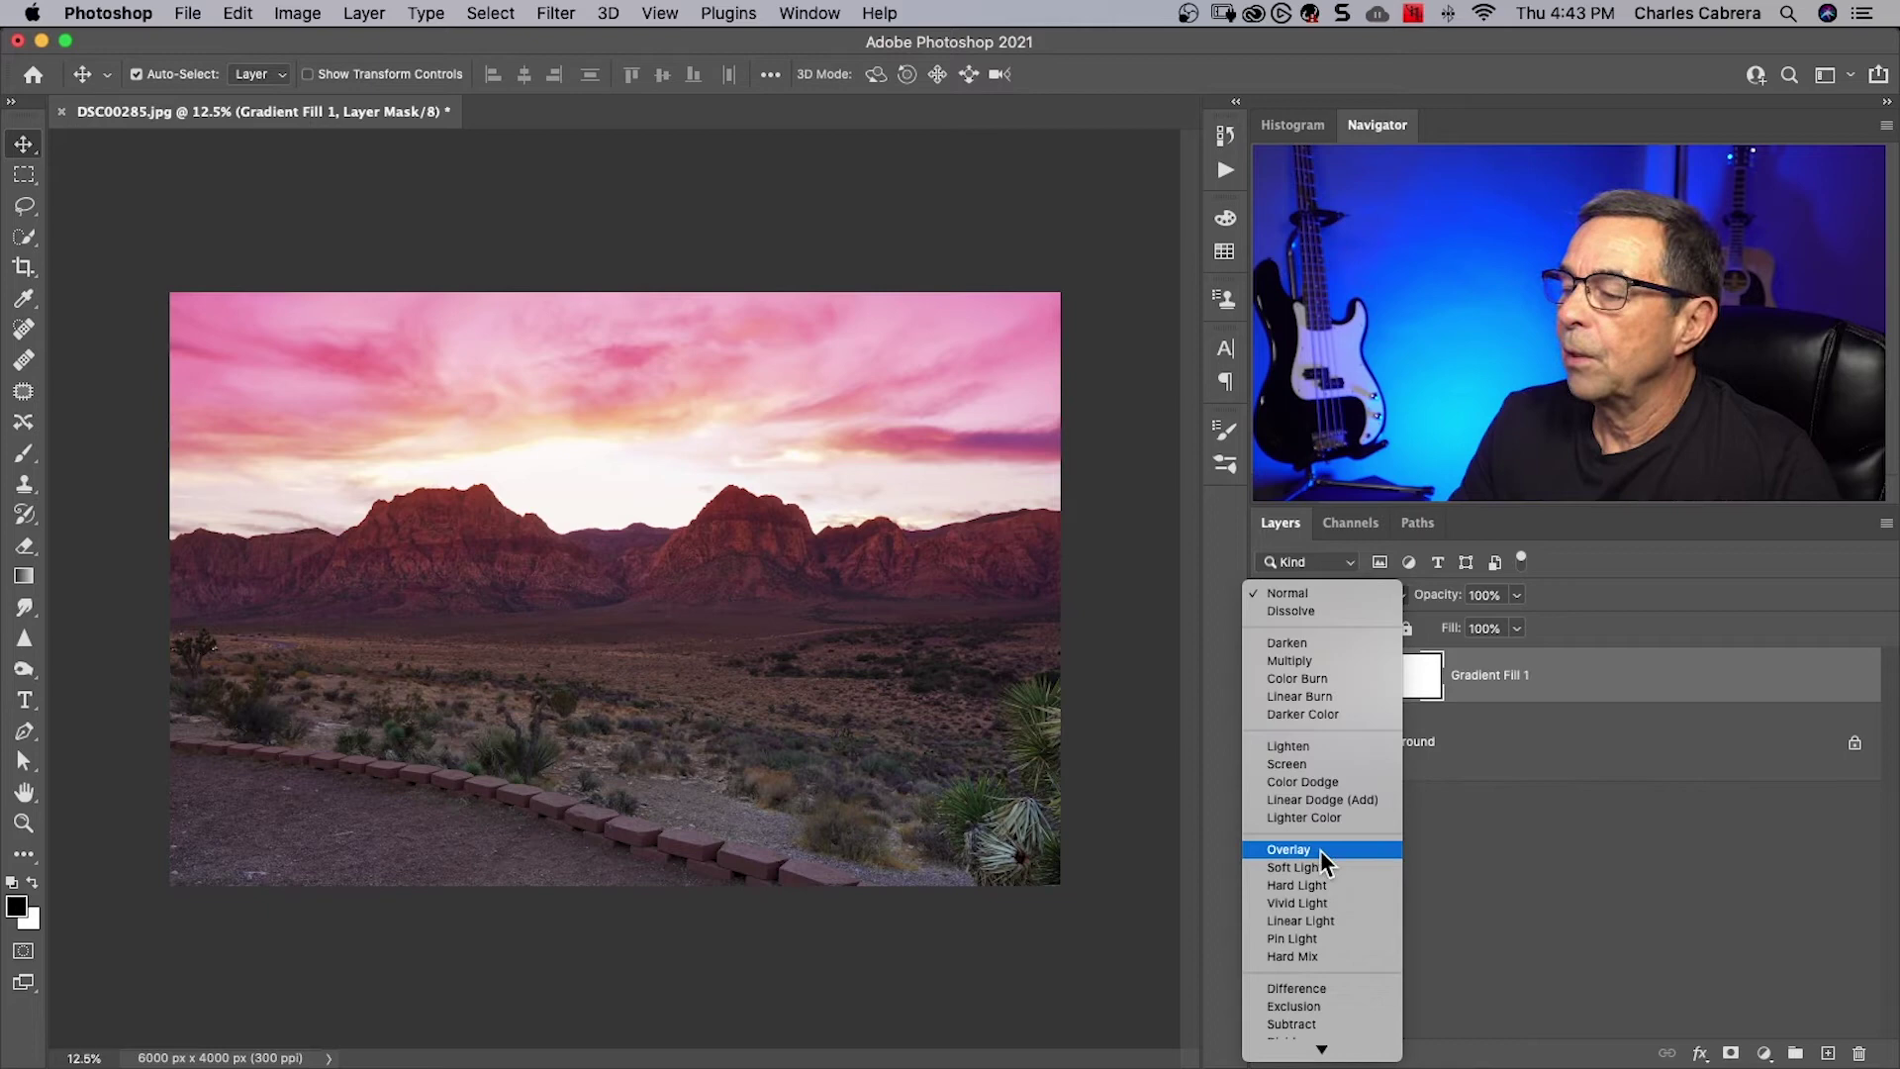
{"action": "left_click", "coordinate": [1317, 867]}
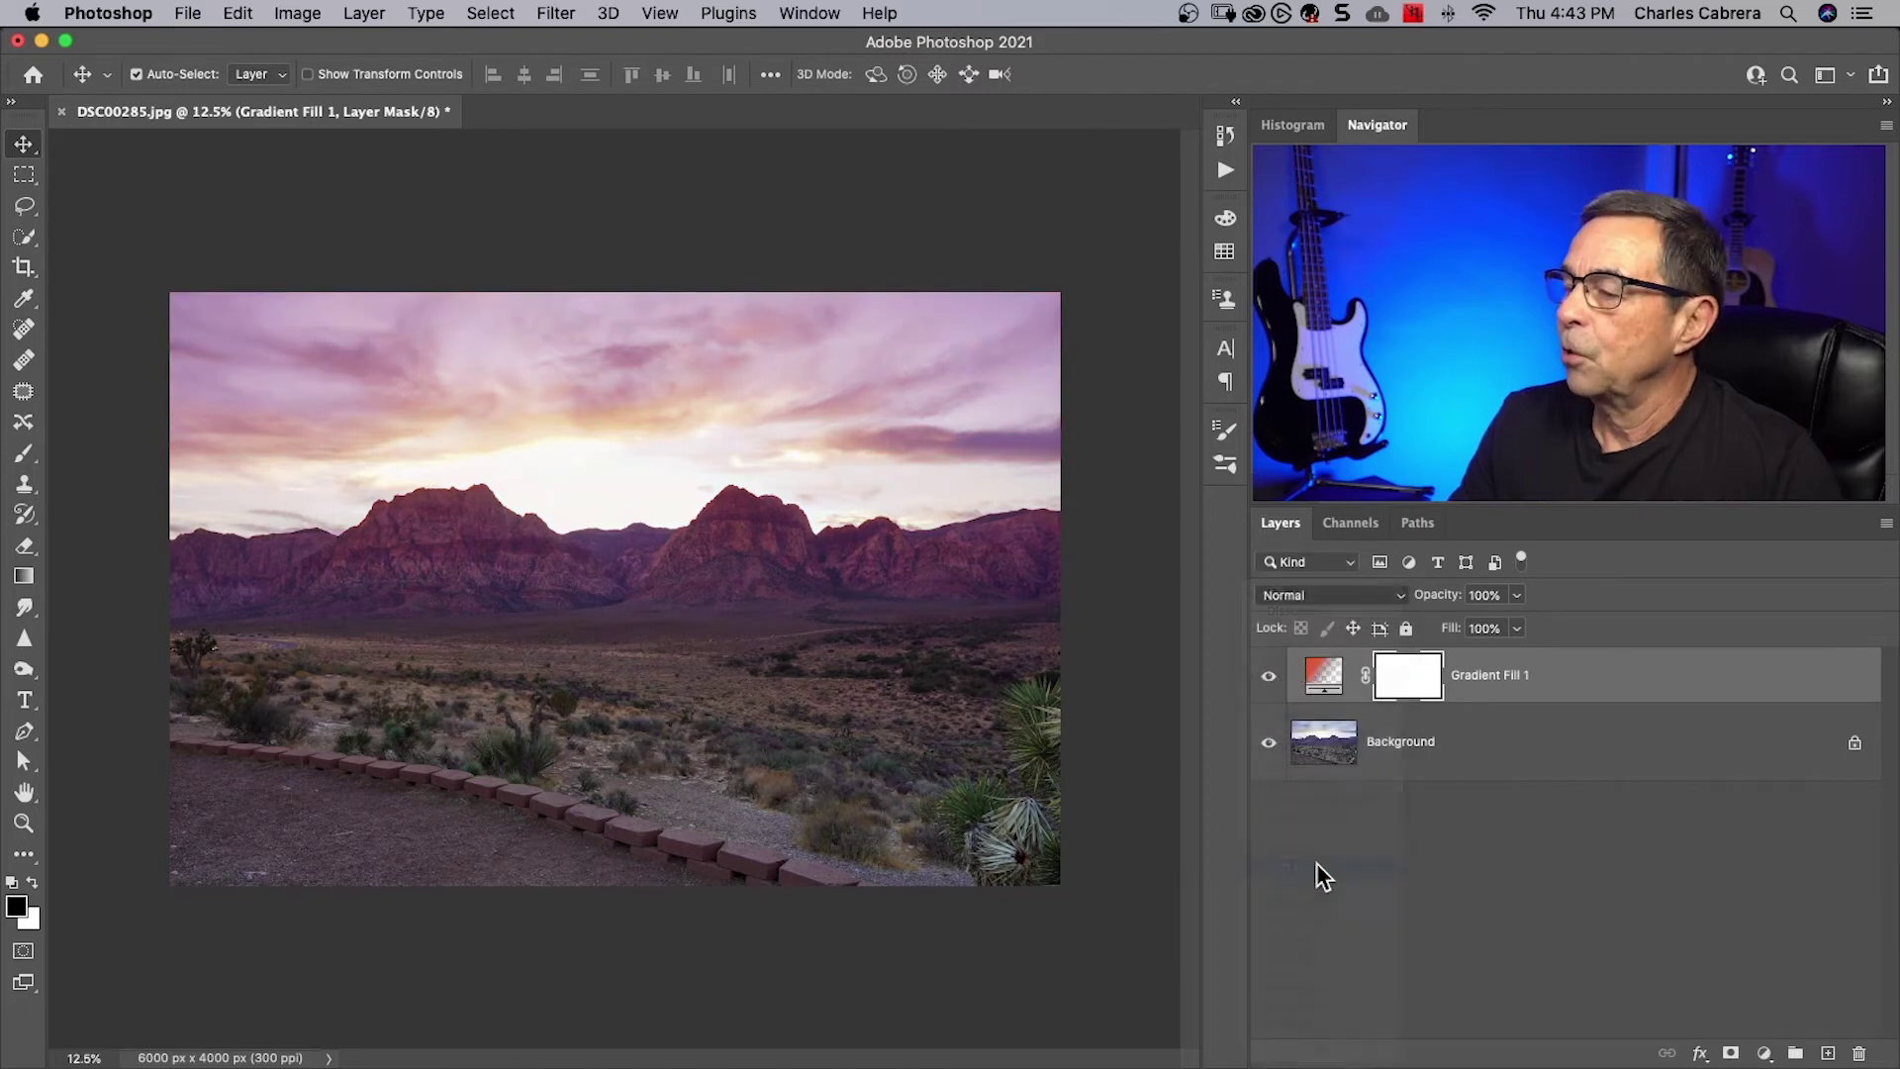
{"action": "left_click", "coordinate": [1269, 681]}
{"action": "left_click", "coordinate": [1268, 680]}
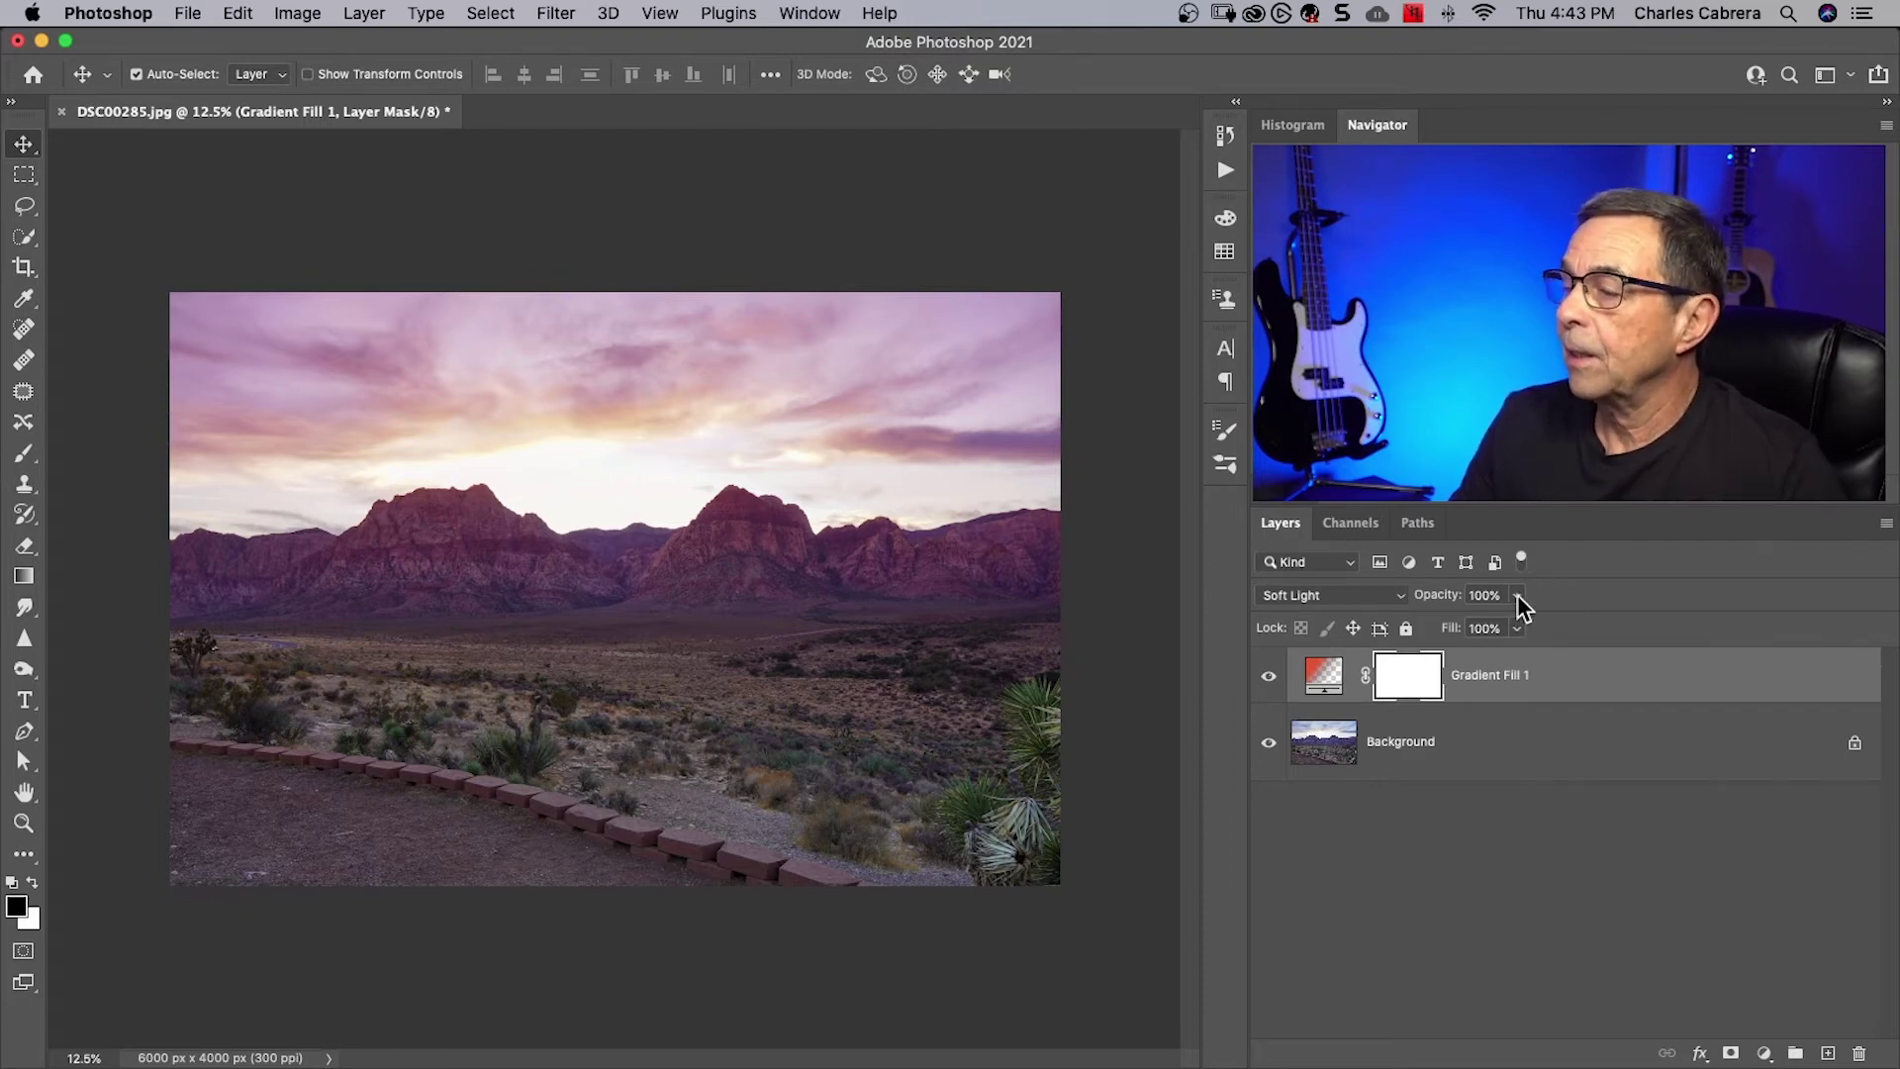
{"action": "left_click", "coordinate": [1516, 627]}
{"action": "left_click_drag", "start_coordinate": [1498, 625], "coordinate": [1409, 626]}
{"action": "key", "text": "0"}
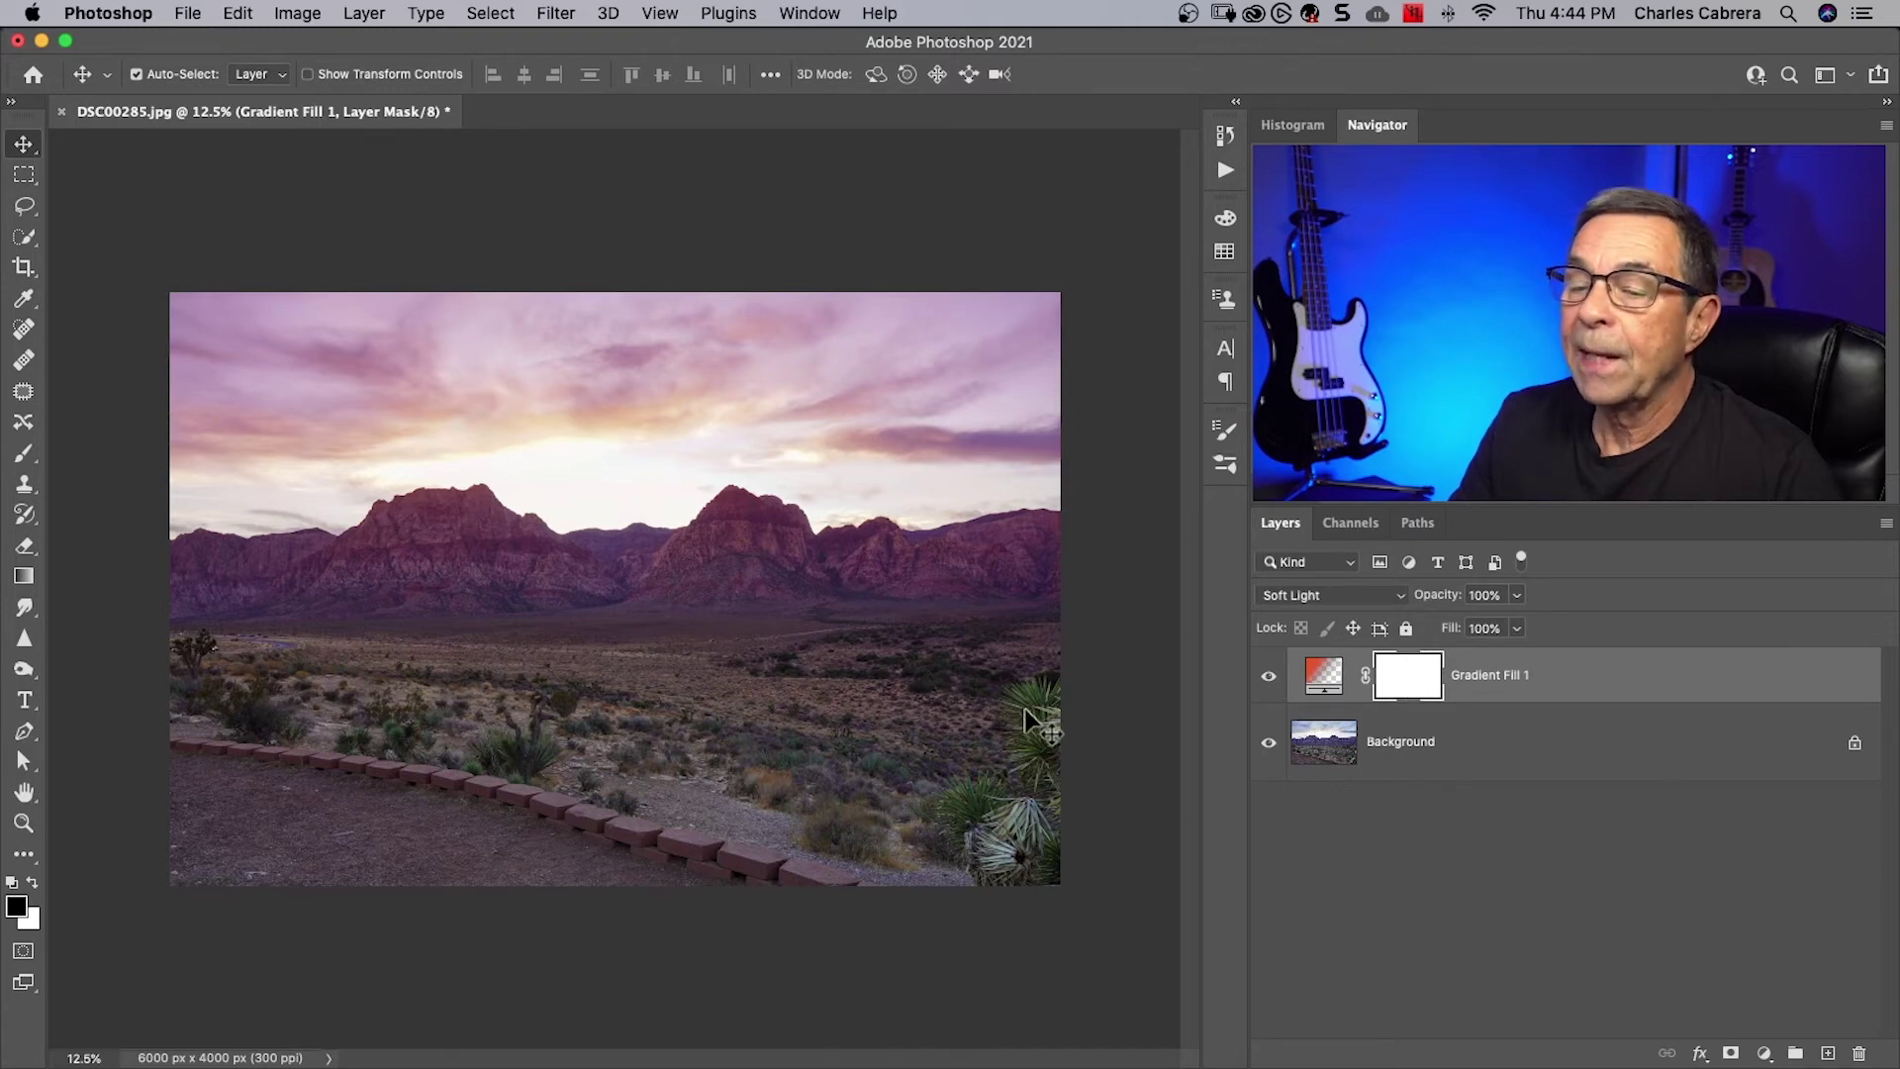
Drag a black-to-white gradient upward from the photo's bottom on Gradient Fill 1's mask
{"action": "left_click", "coordinate": [23, 580]}
{"action": "left_click", "coordinate": [226, 76]}
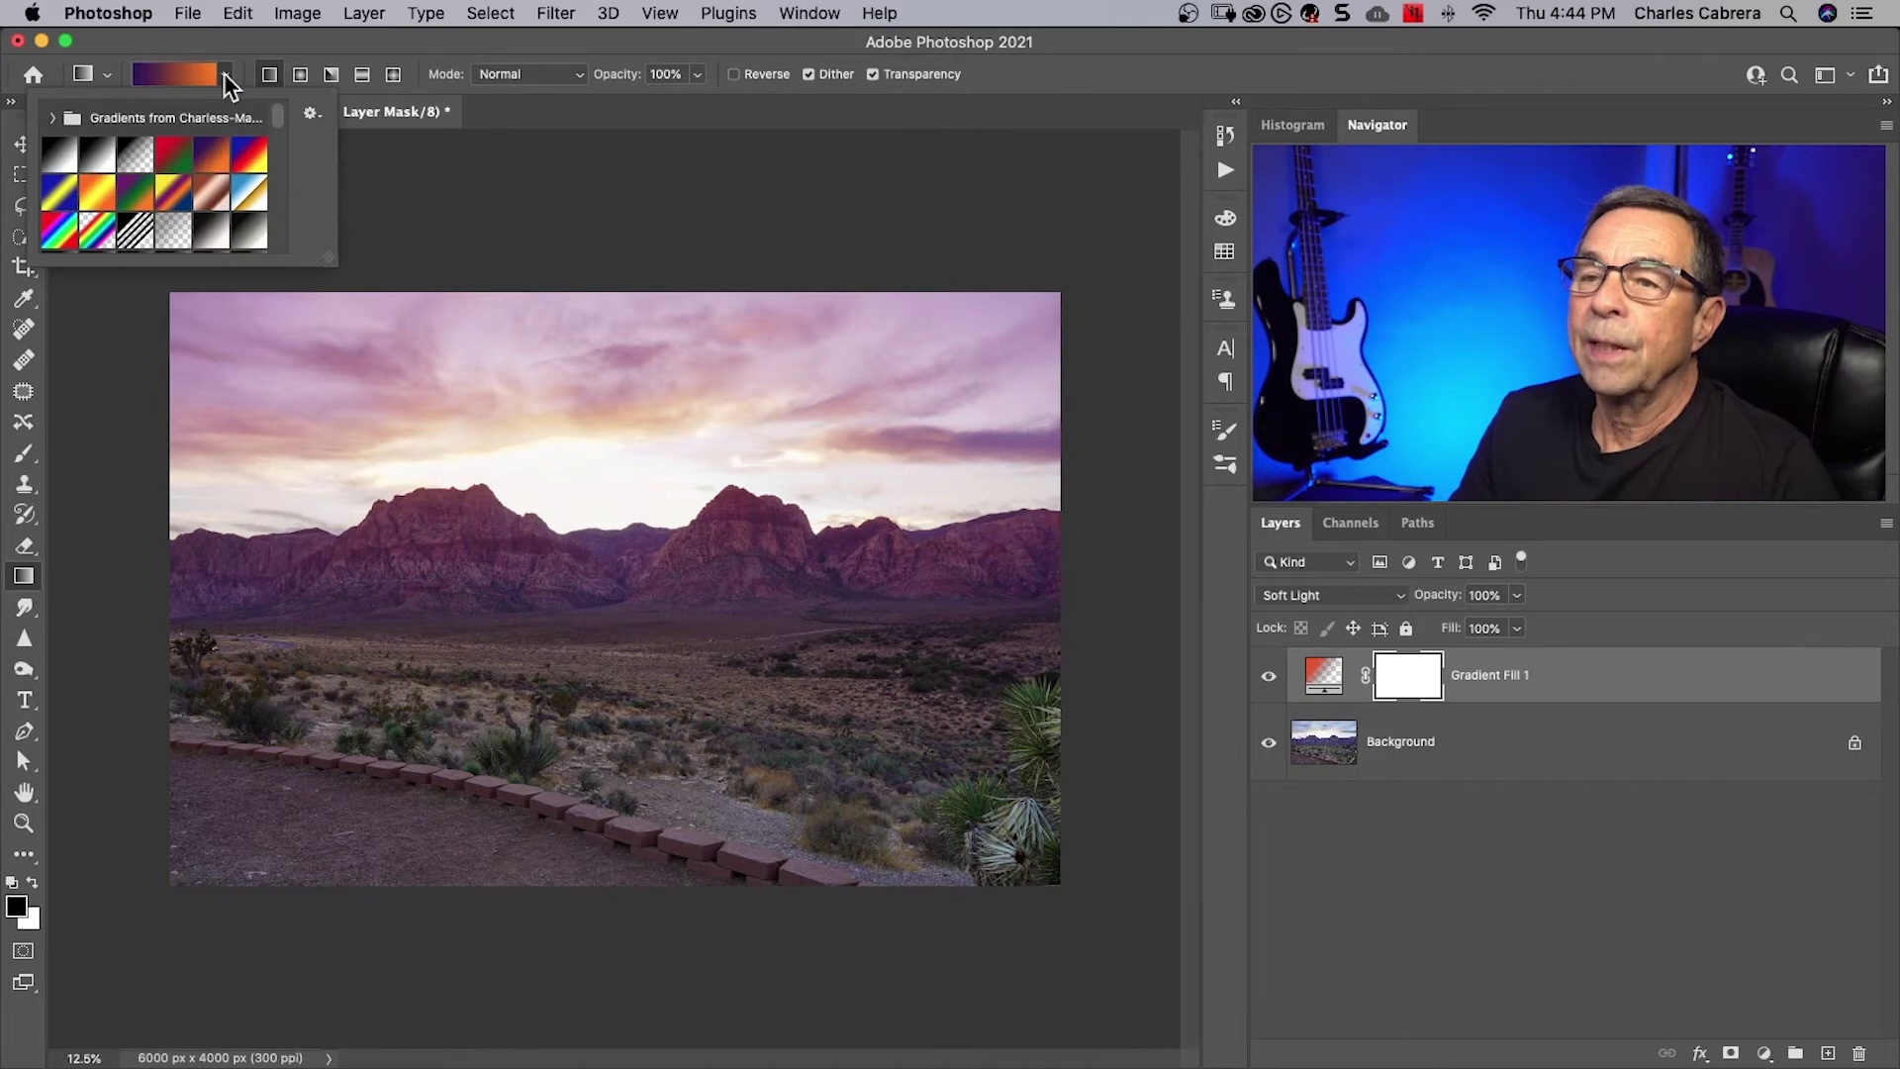
{"action": "left_click", "coordinate": [135, 153]}
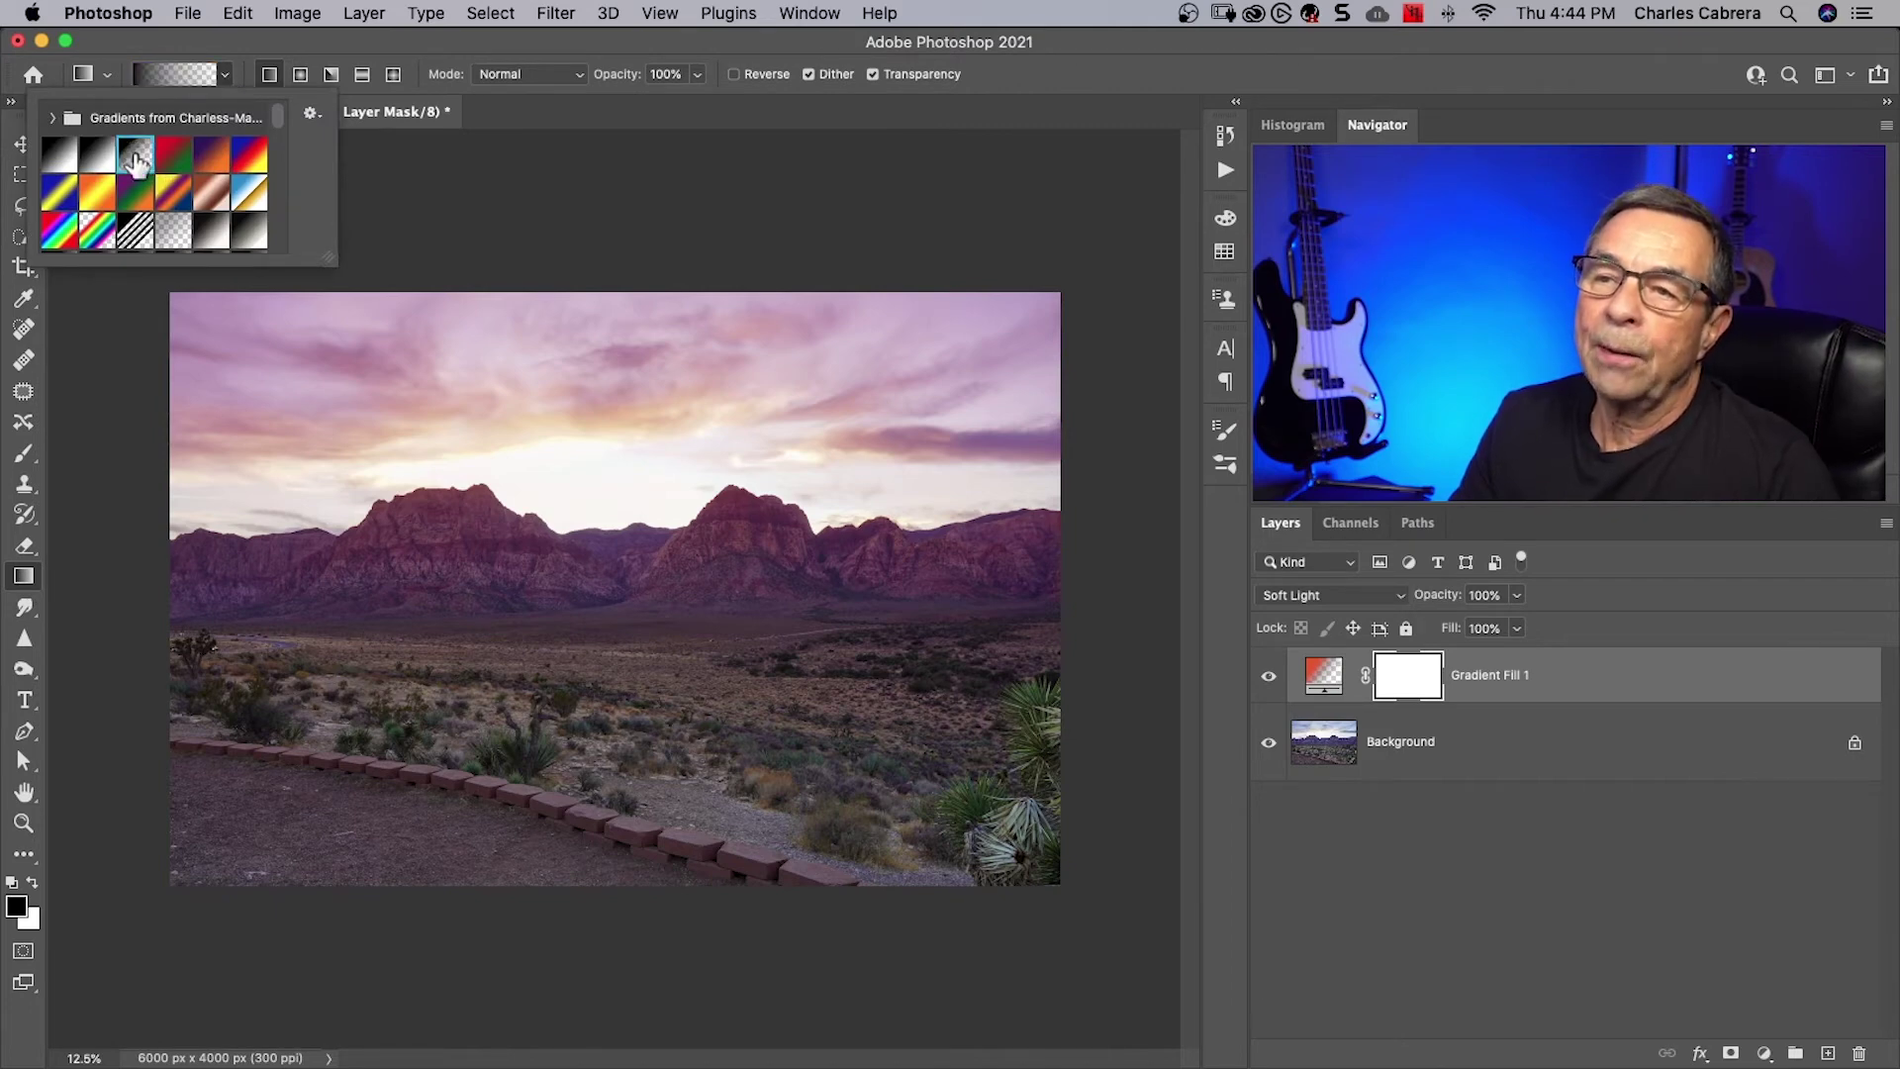
{"action": "double_click", "coordinate": [135, 152]}
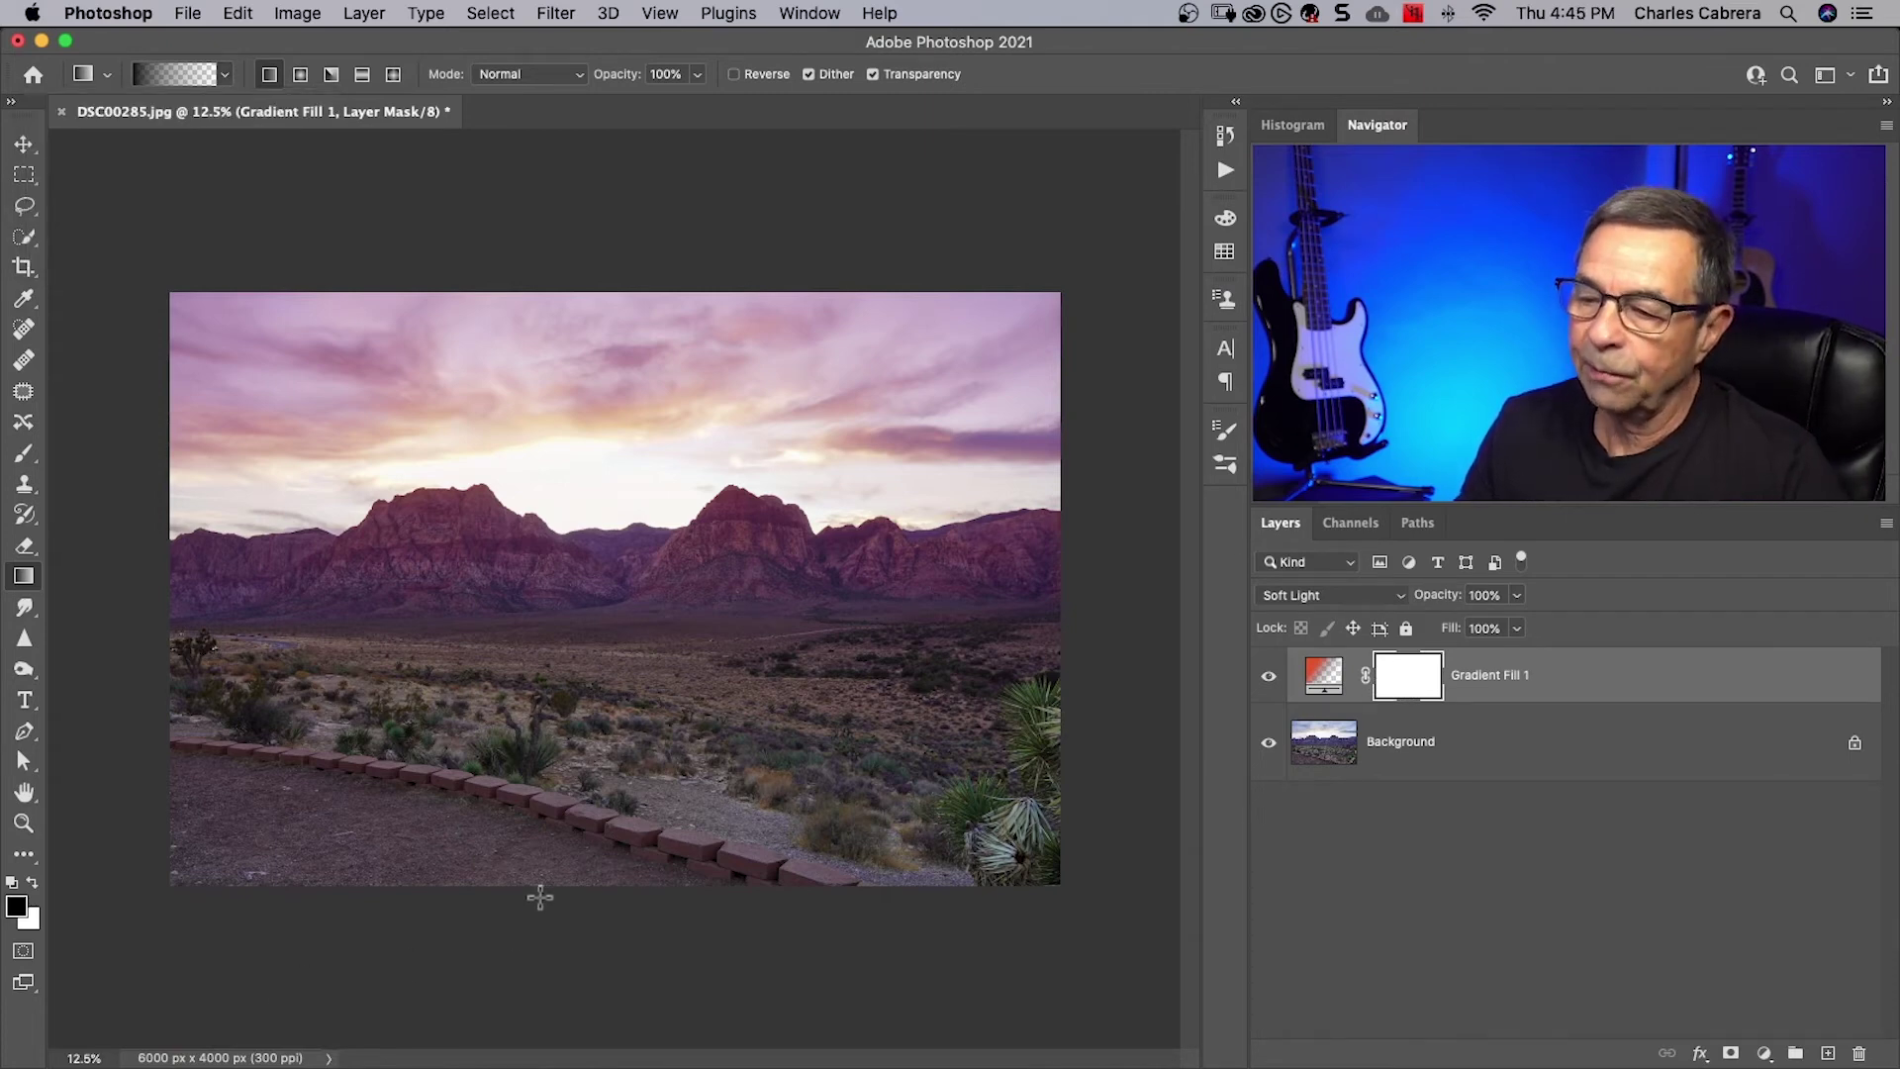
{"action": "left_click_drag", "start_coordinate": [538, 890], "coordinate": [540, 713]}
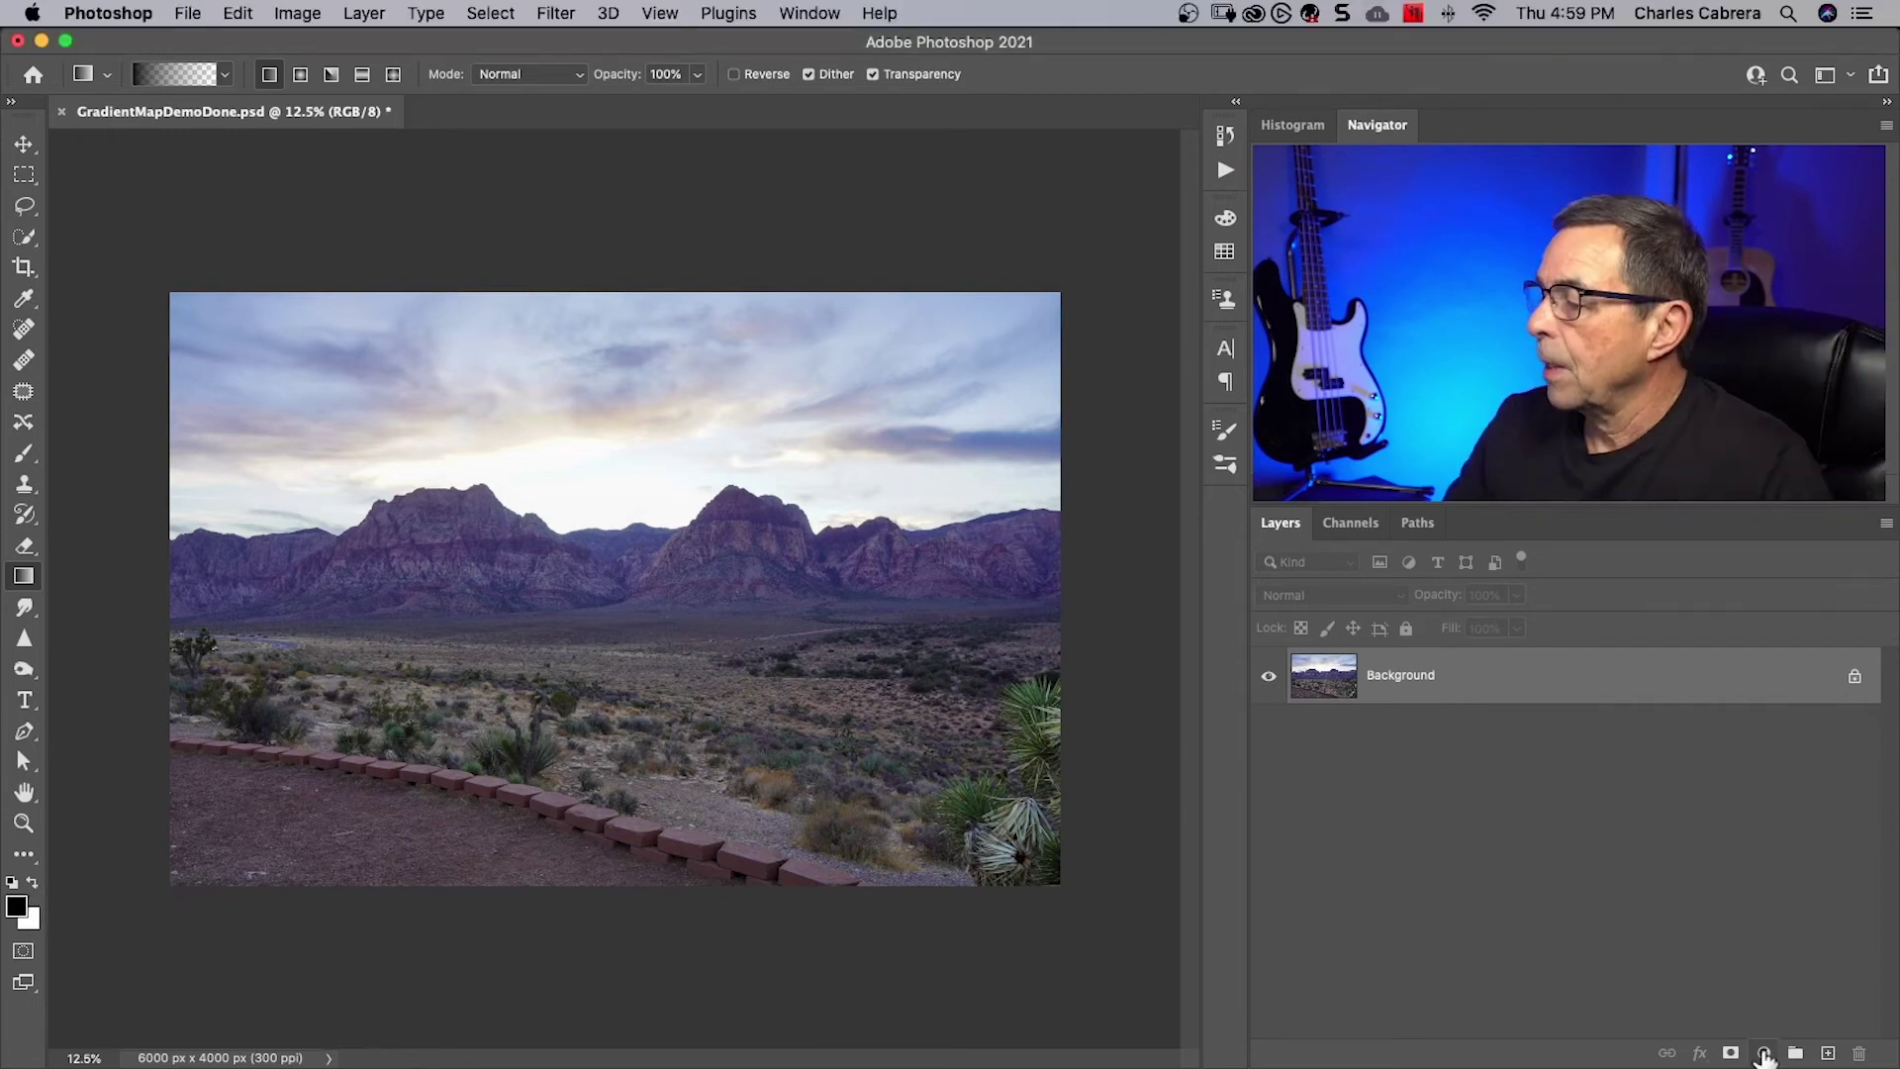
Add a Gradient Map adjustment layer, move its Properties panel aside, and open its Gradient Editor
{"action": "left_click", "coordinate": [1763, 1053]}
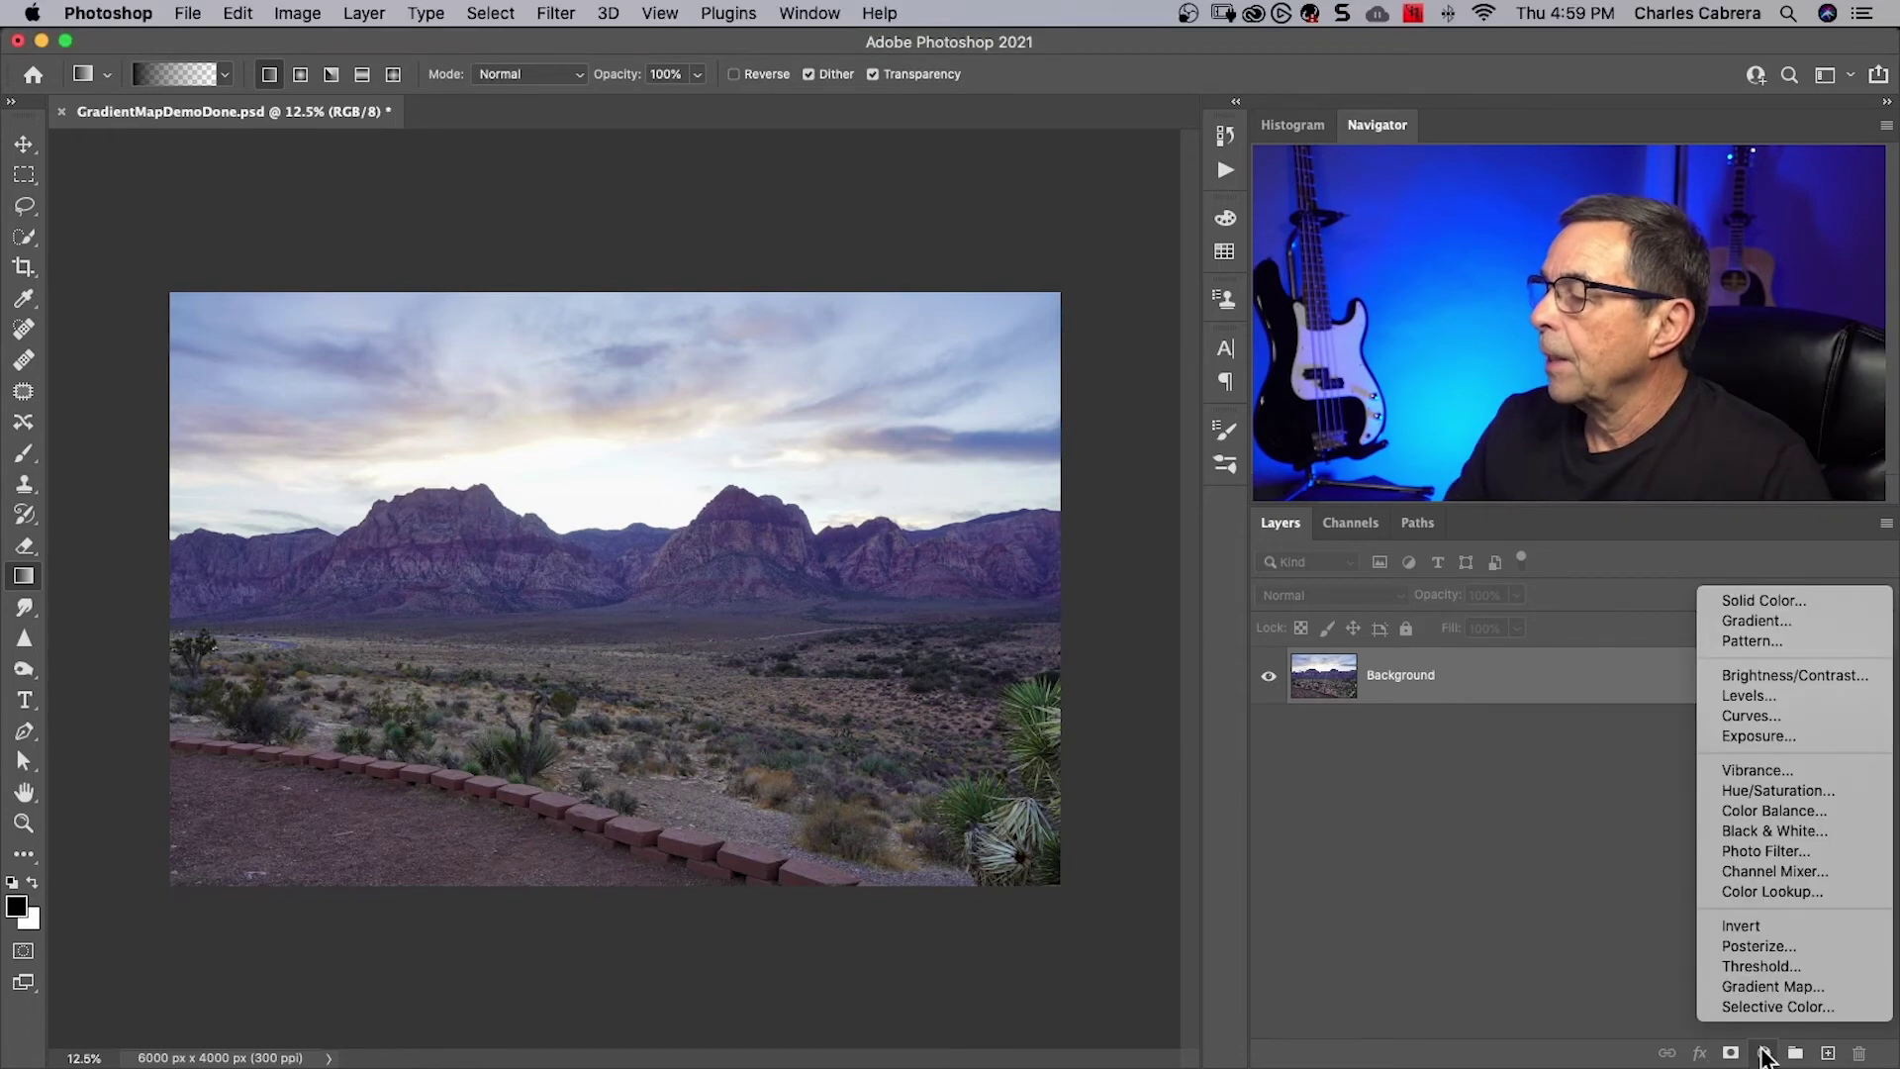
{"action": "left_click", "coordinate": [1757, 987]}
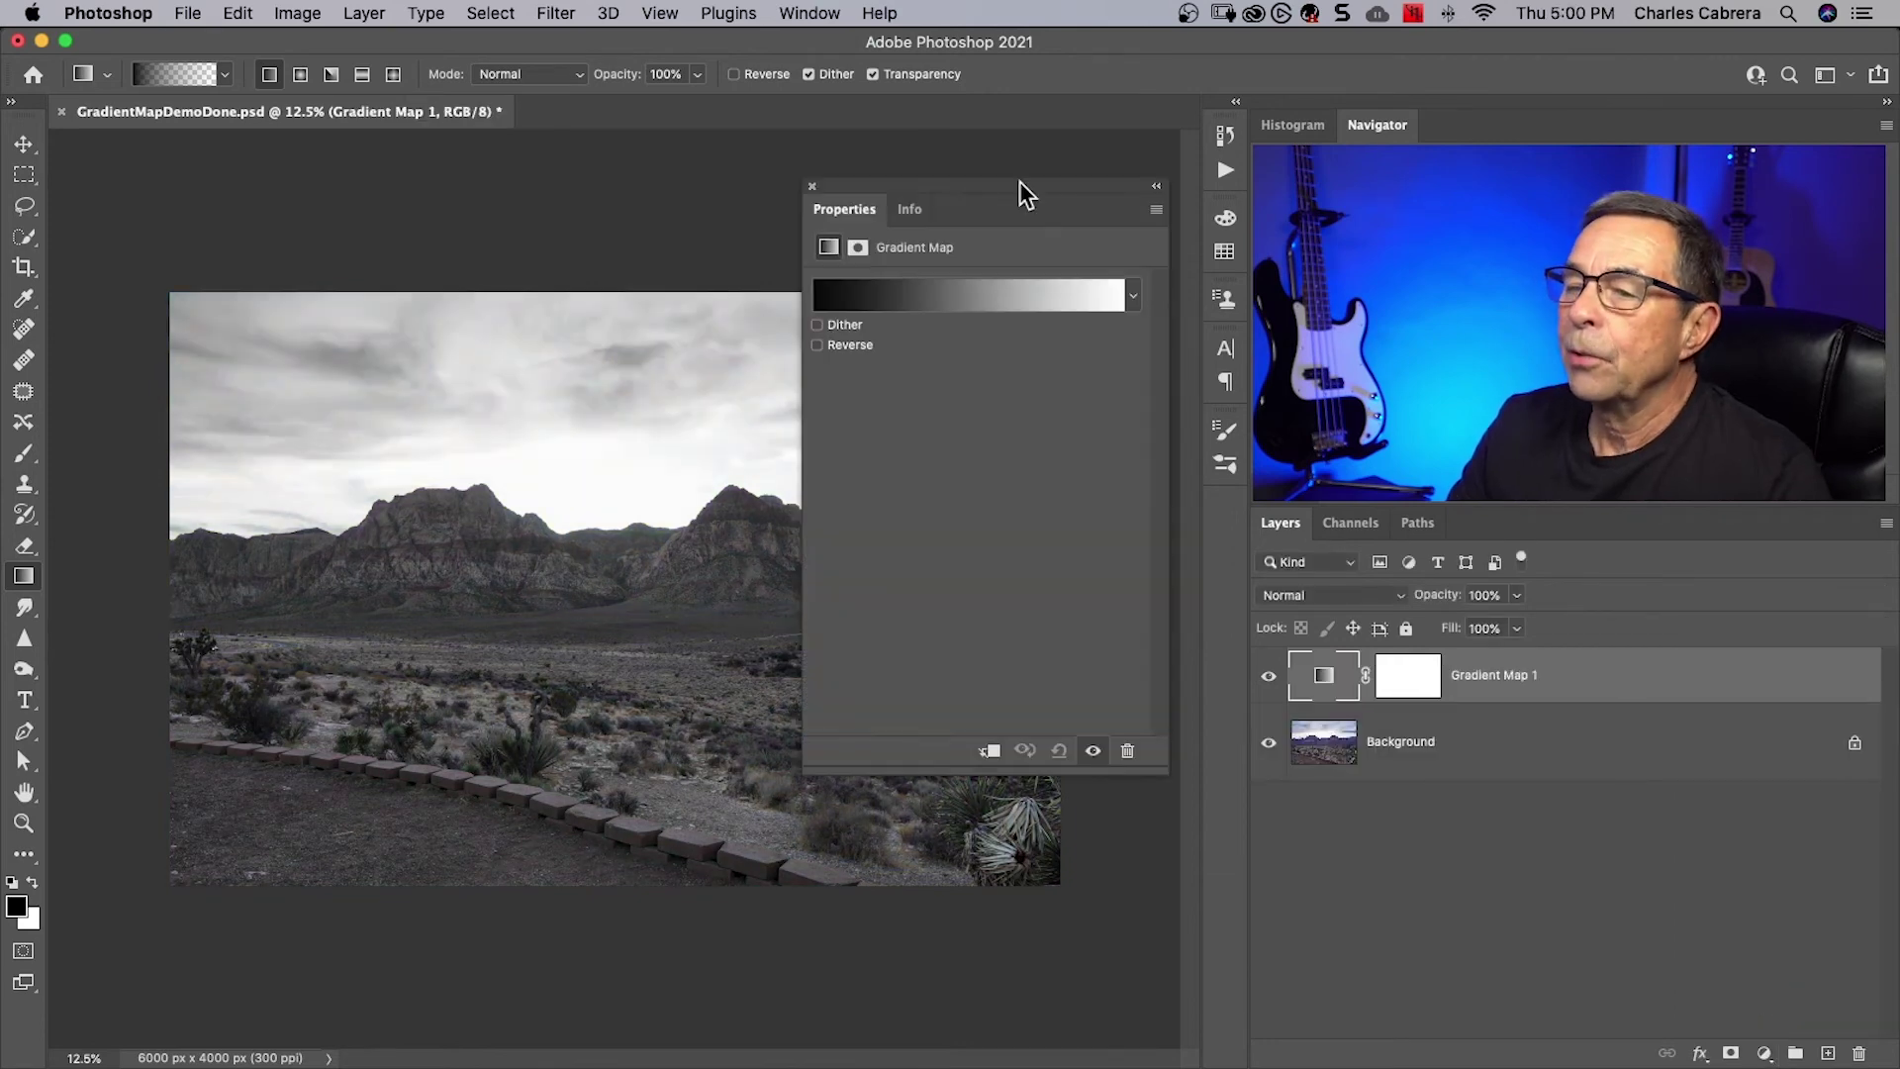
{"action": "mouse_move", "coordinate": [1019, 182]}
{"action": "left_mouse_down"}
{"action": "mouse_move", "coordinate": [1019, 222]}
{"action": "mouse_move", "coordinate": [1011, 184]}
{"action": "left_mouse_up"}
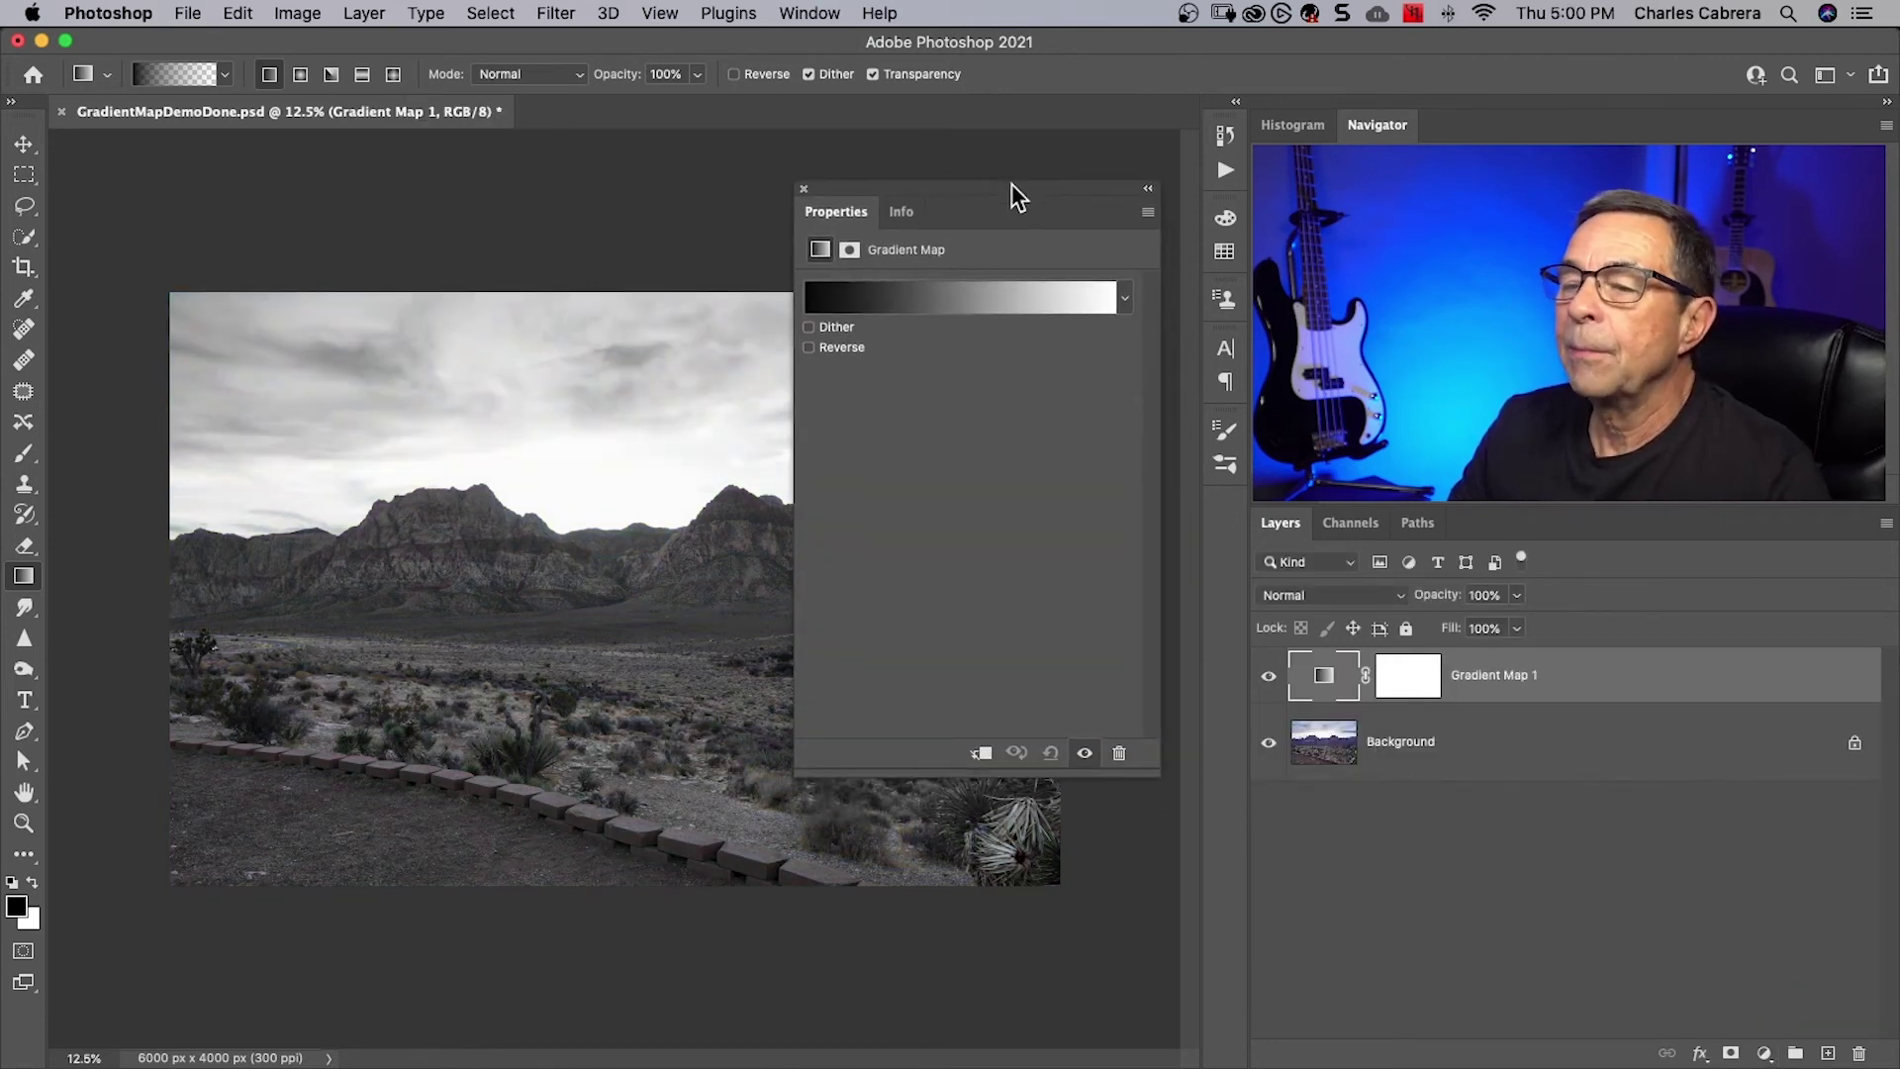
{"action": "mouse_move", "coordinate": [1011, 184]}
{"action": "left_mouse_down"}
{"action": "mouse_move", "coordinate": [978, 169]}
{"action": "mouse_move", "coordinate": [983, 195]}
{"action": "left_mouse_up"}
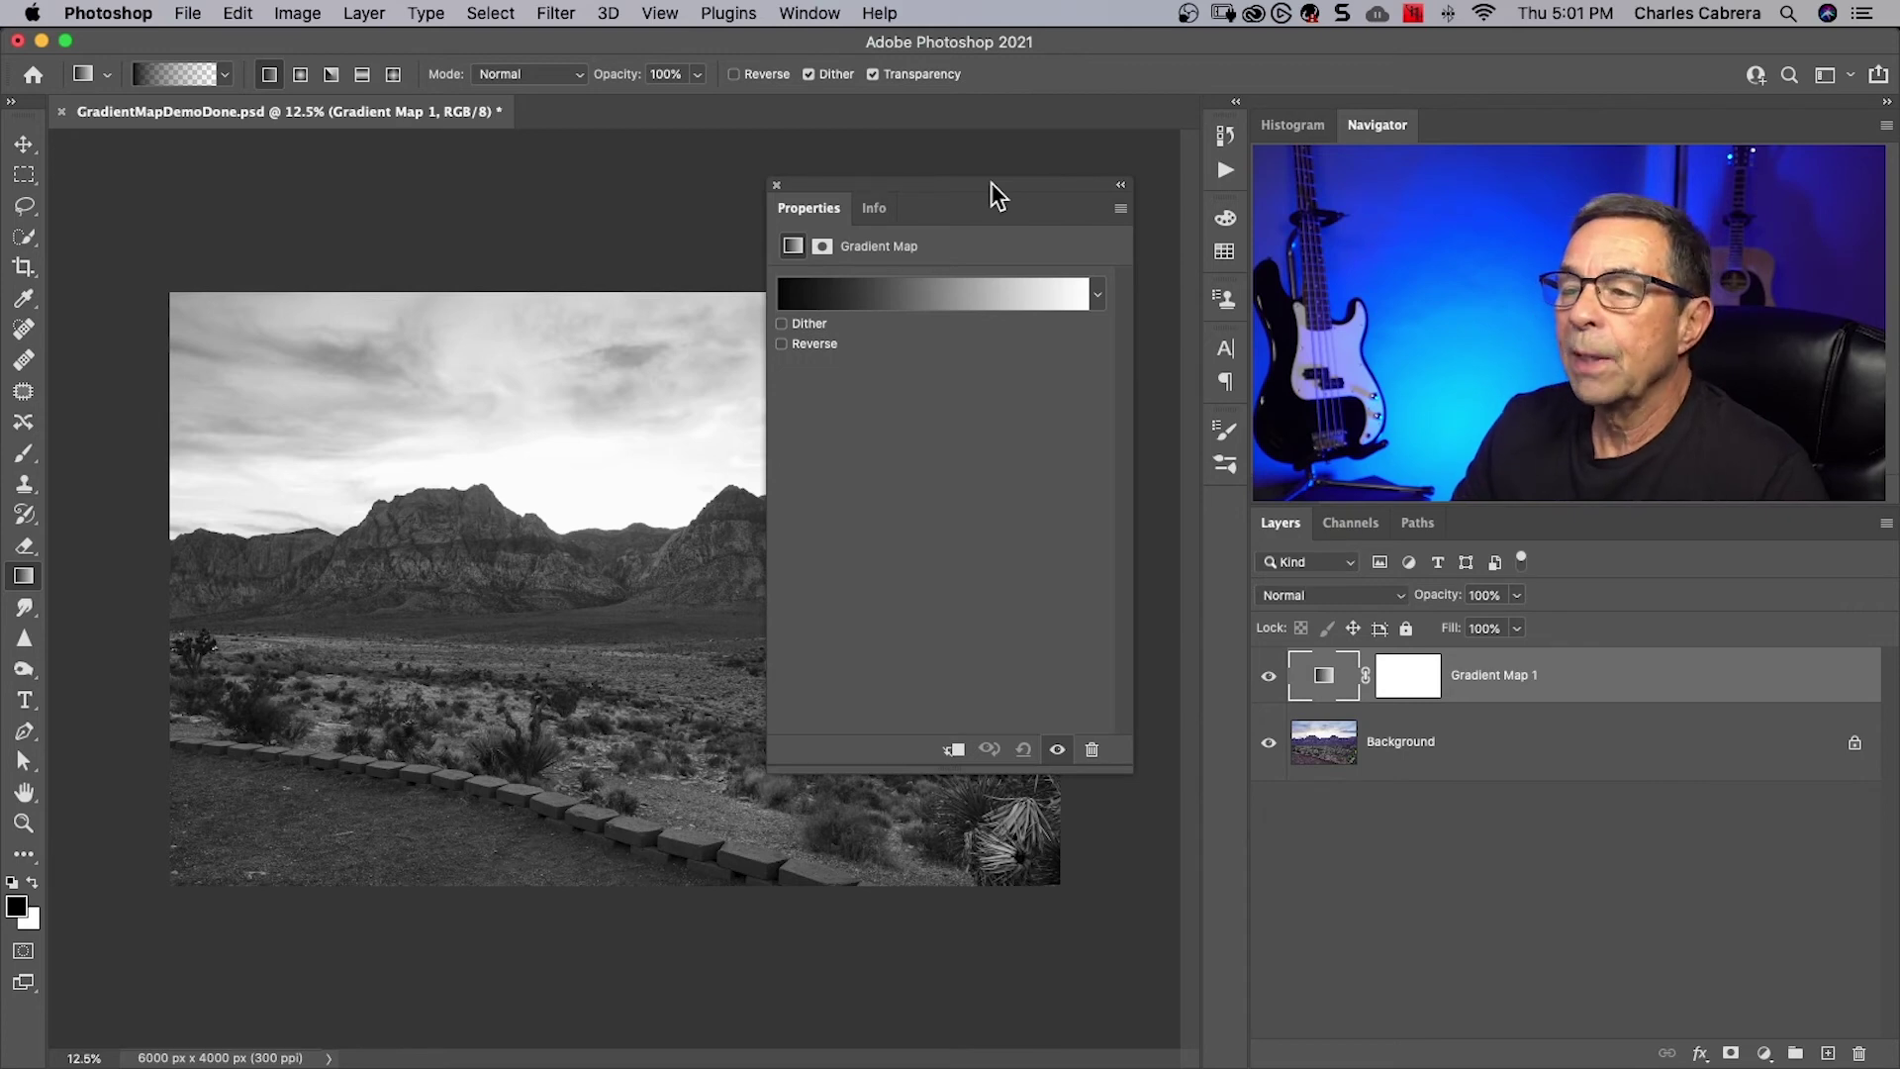
{"action": "left_click", "coordinate": [950, 305]}
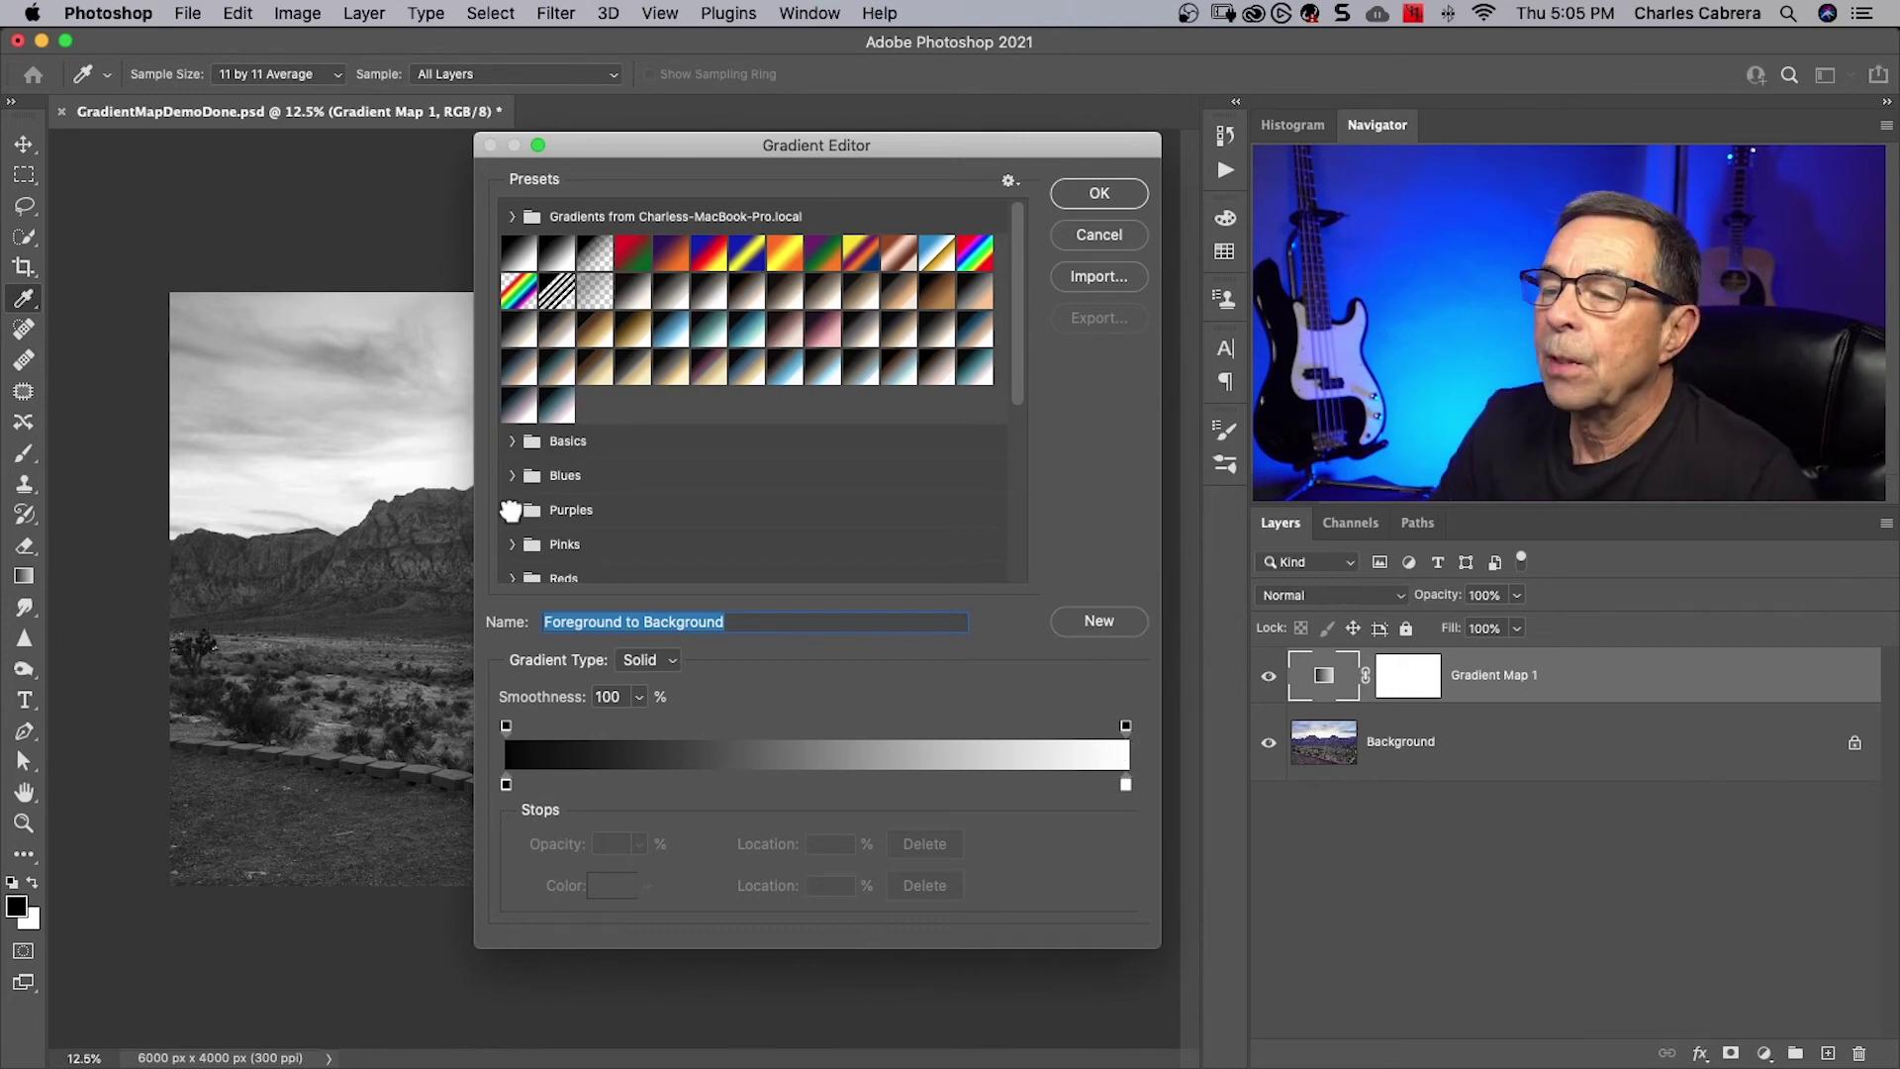
From the Purples presets, try Purple_04, then choose the Purple_03 pink-to-blue gradient
{"action": "left_click", "coordinate": [513, 511]}
{"action": "scroll", "coordinate": [732, 497], "scroll_direction": "down", "scroll_amount": 1}
{"action": "scroll", "coordinate": [732, 498], "scroll_direction": "down", "scroll_amount": 1}
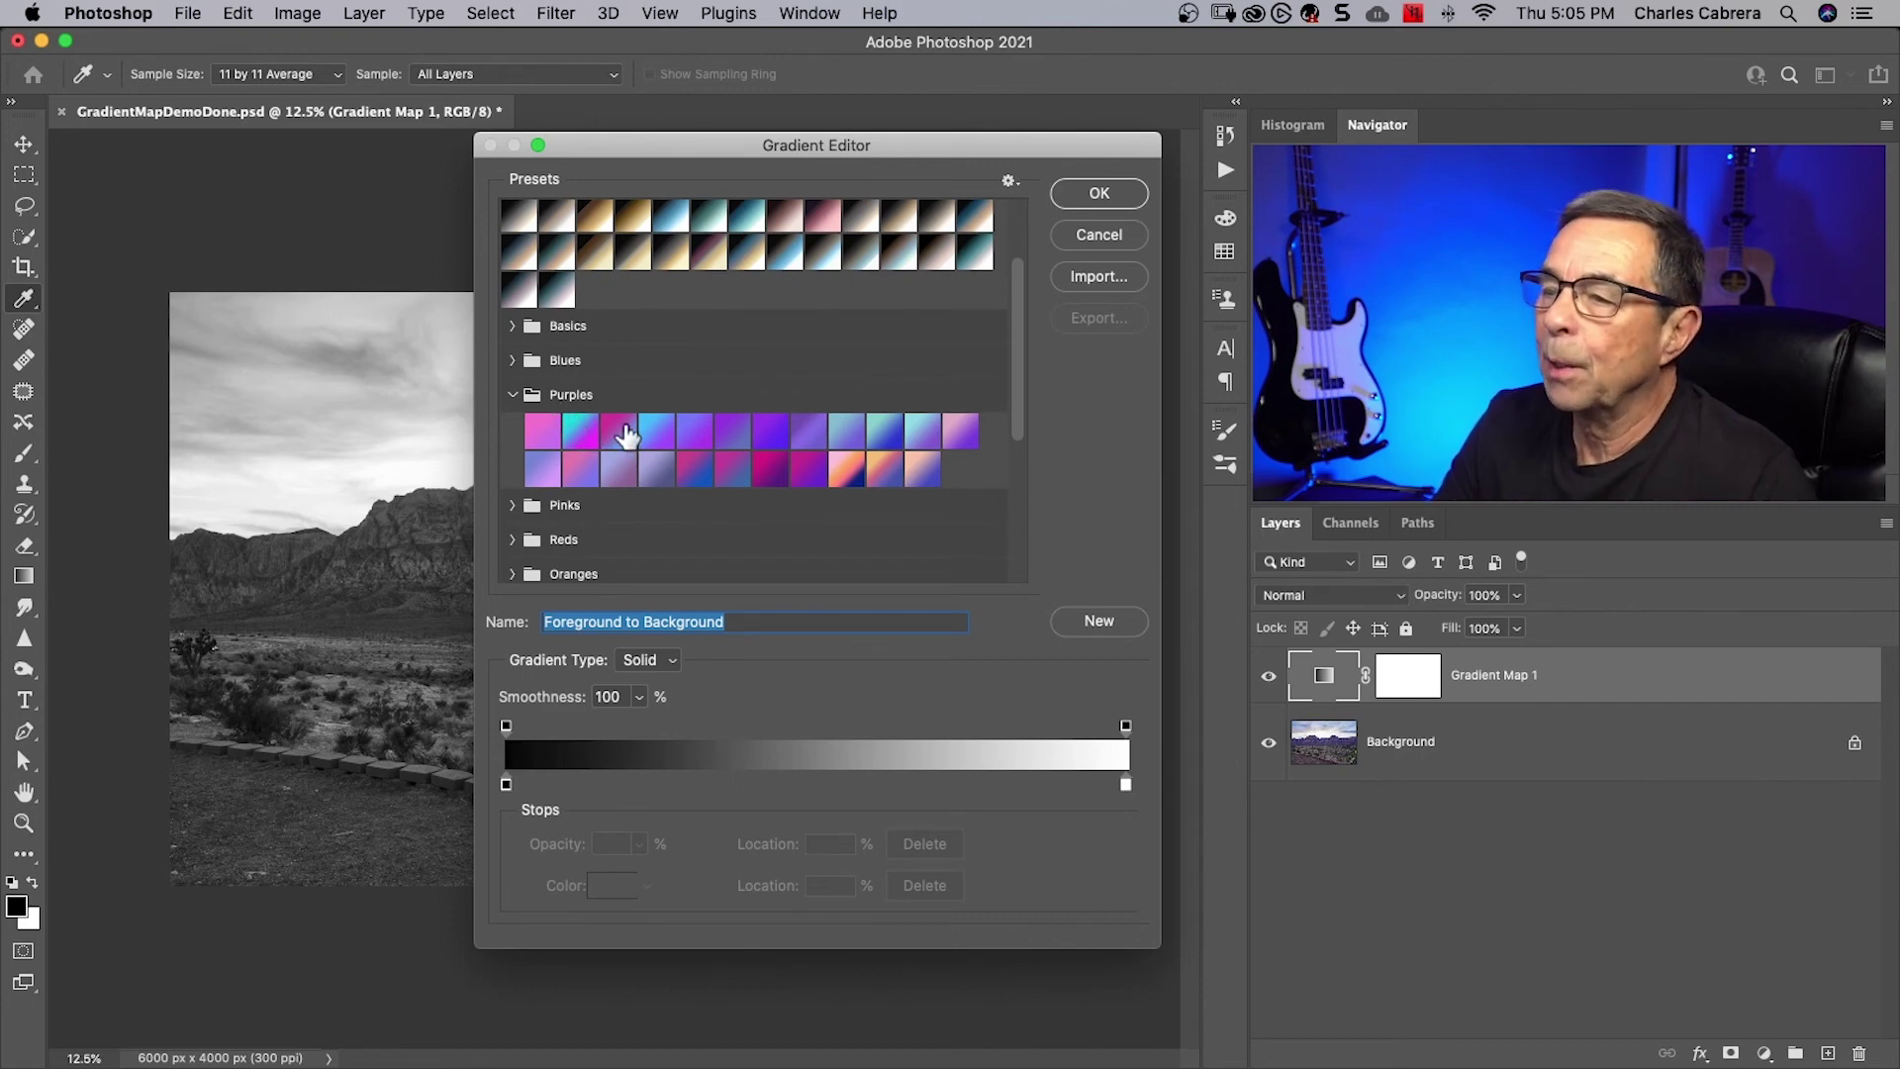
{"action": "left_click", "coordinate": [655, 432]}
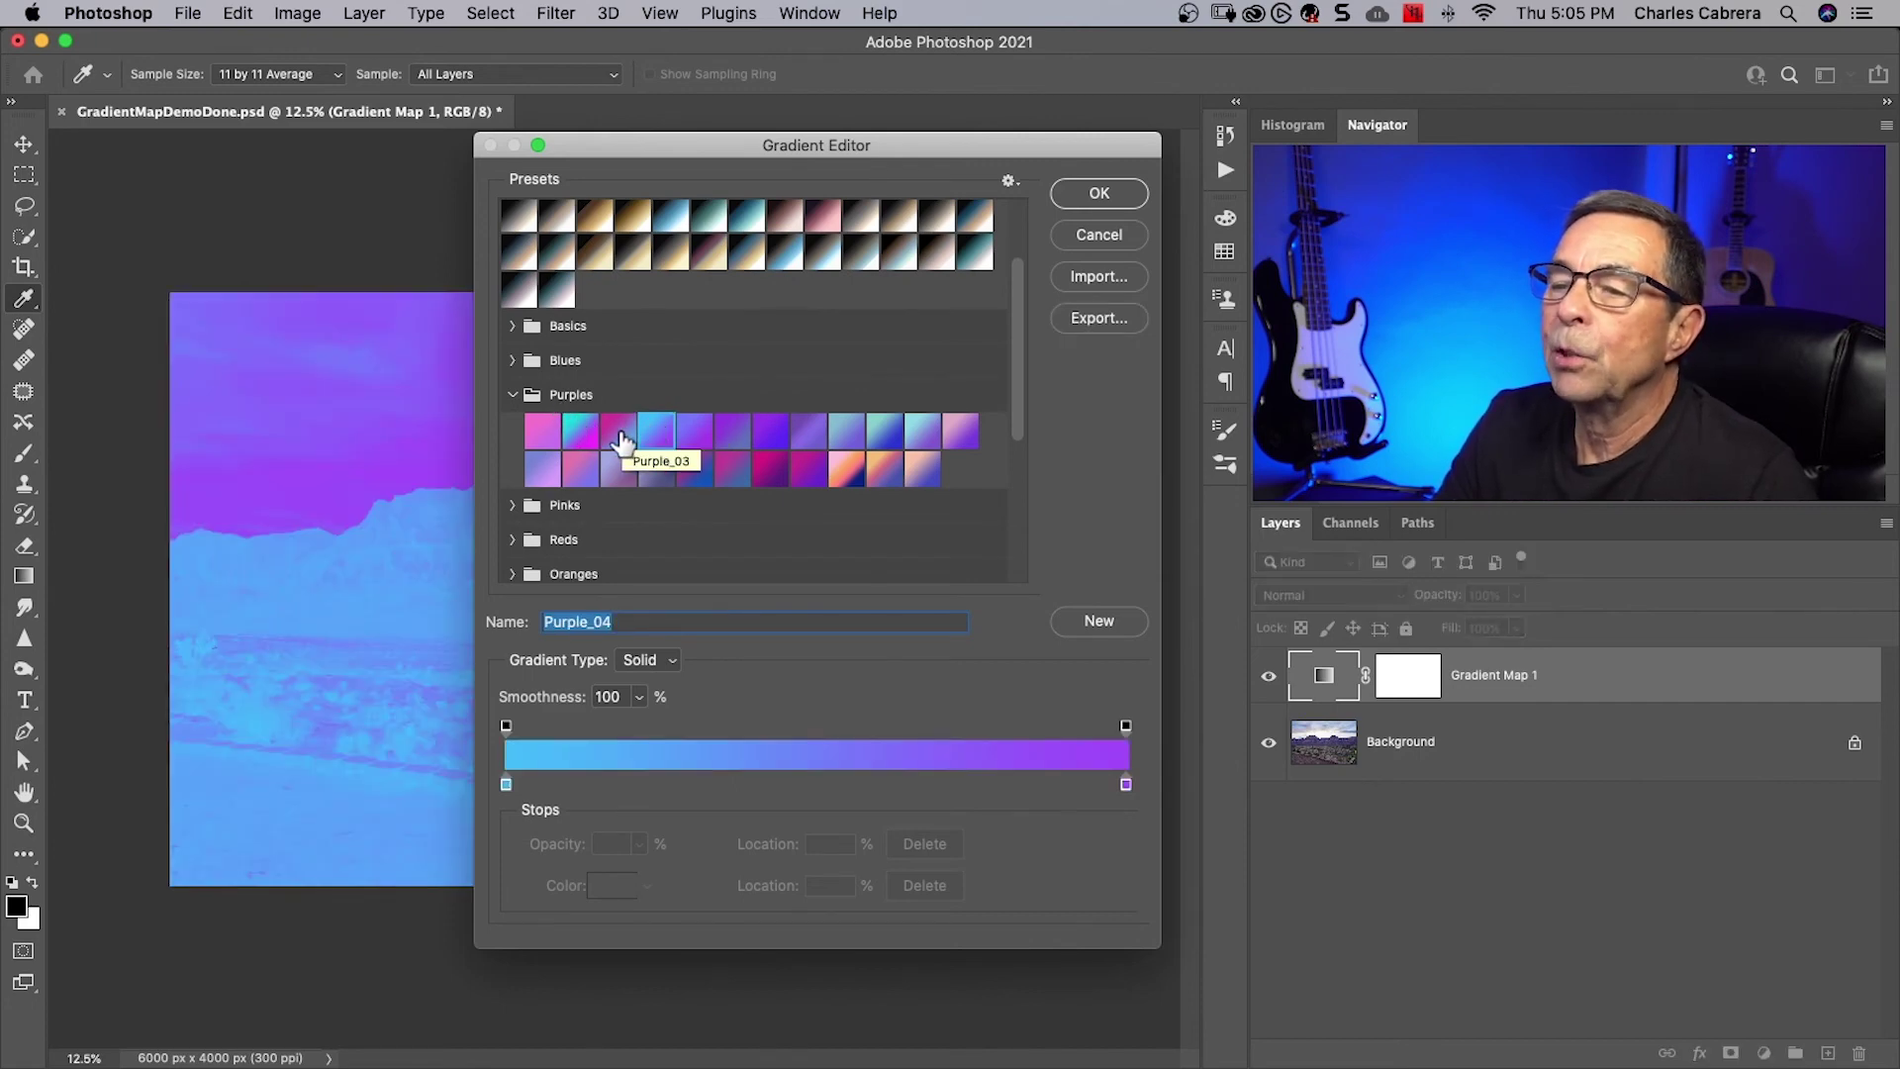
{"action": "left_click", "coordinate": [615, 435]}
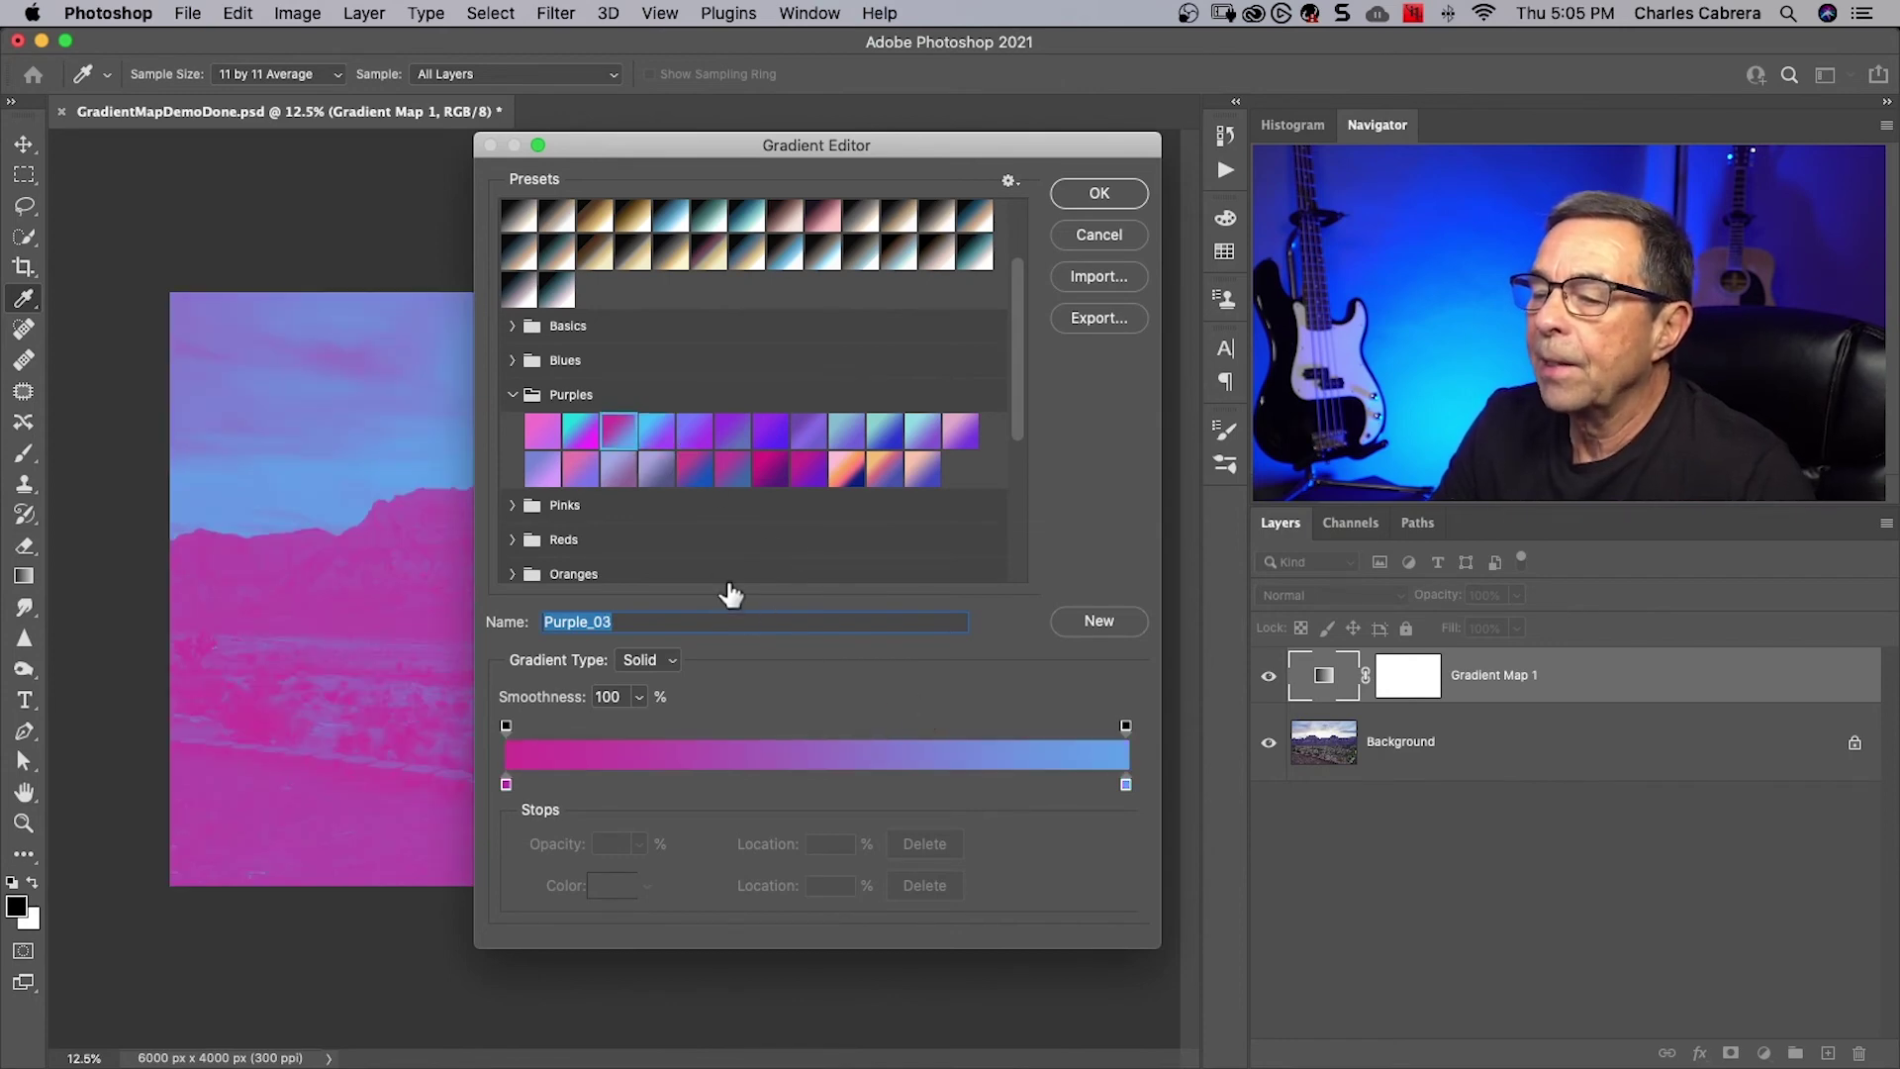
Inspect the pink and blue end stops, add a stop at 47%, then remove it
{"action": "left_click", "coordinate": [506, 785]}
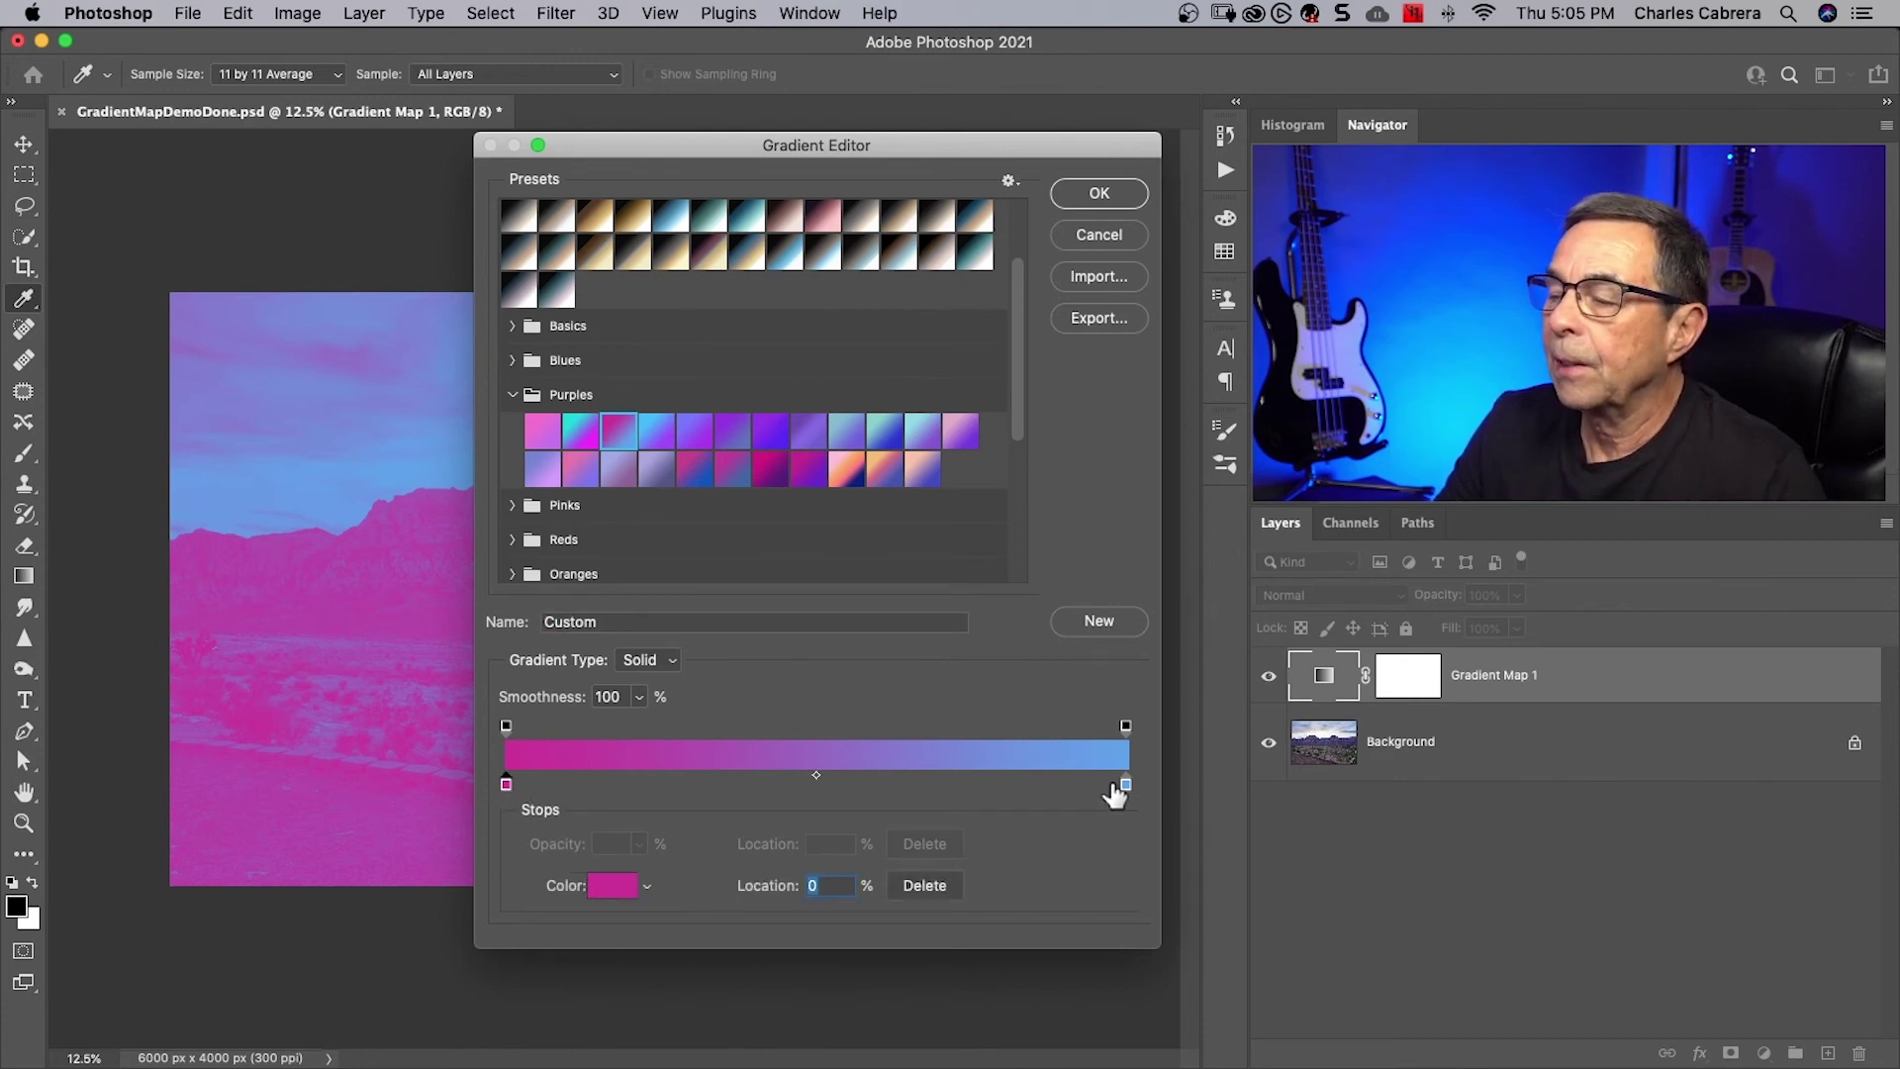
{"action": "left_click", "coordinate": [1125, 785]}
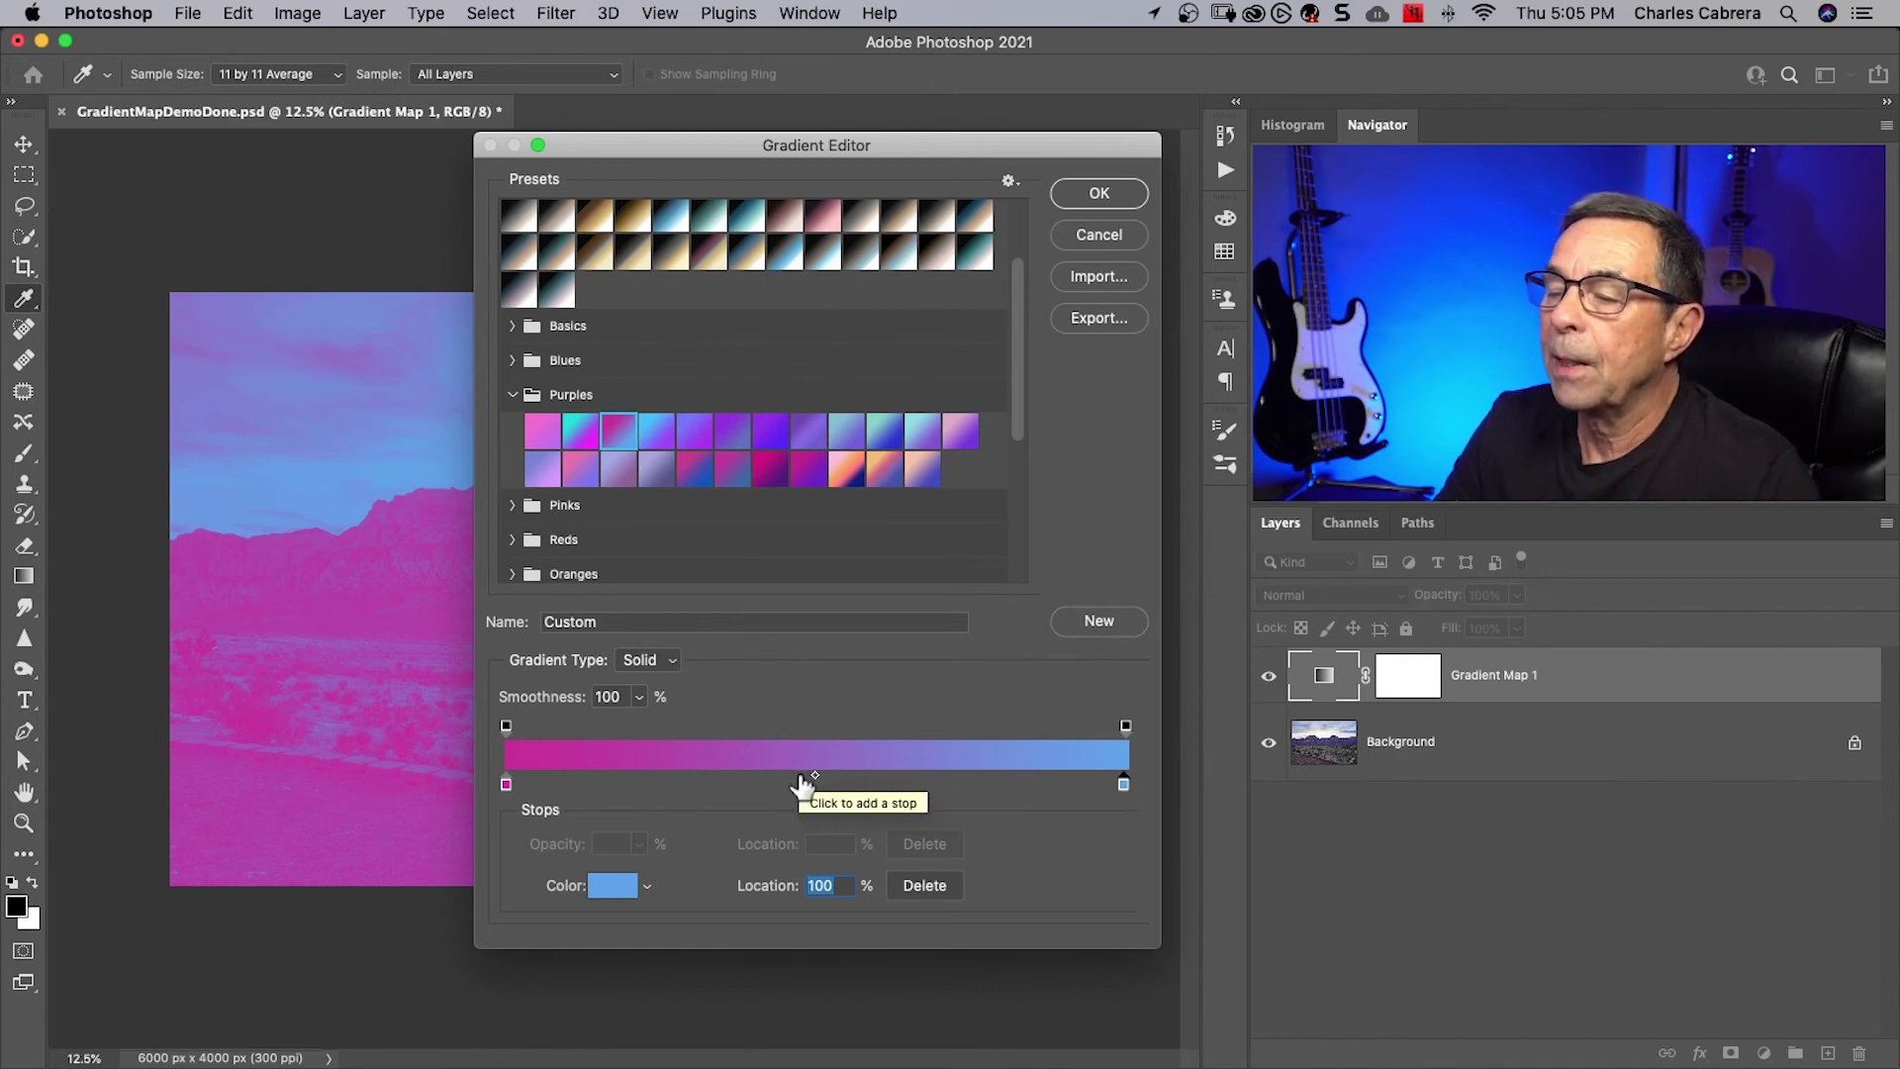
{"action": "left_click", "coordinate": [801, 784]}
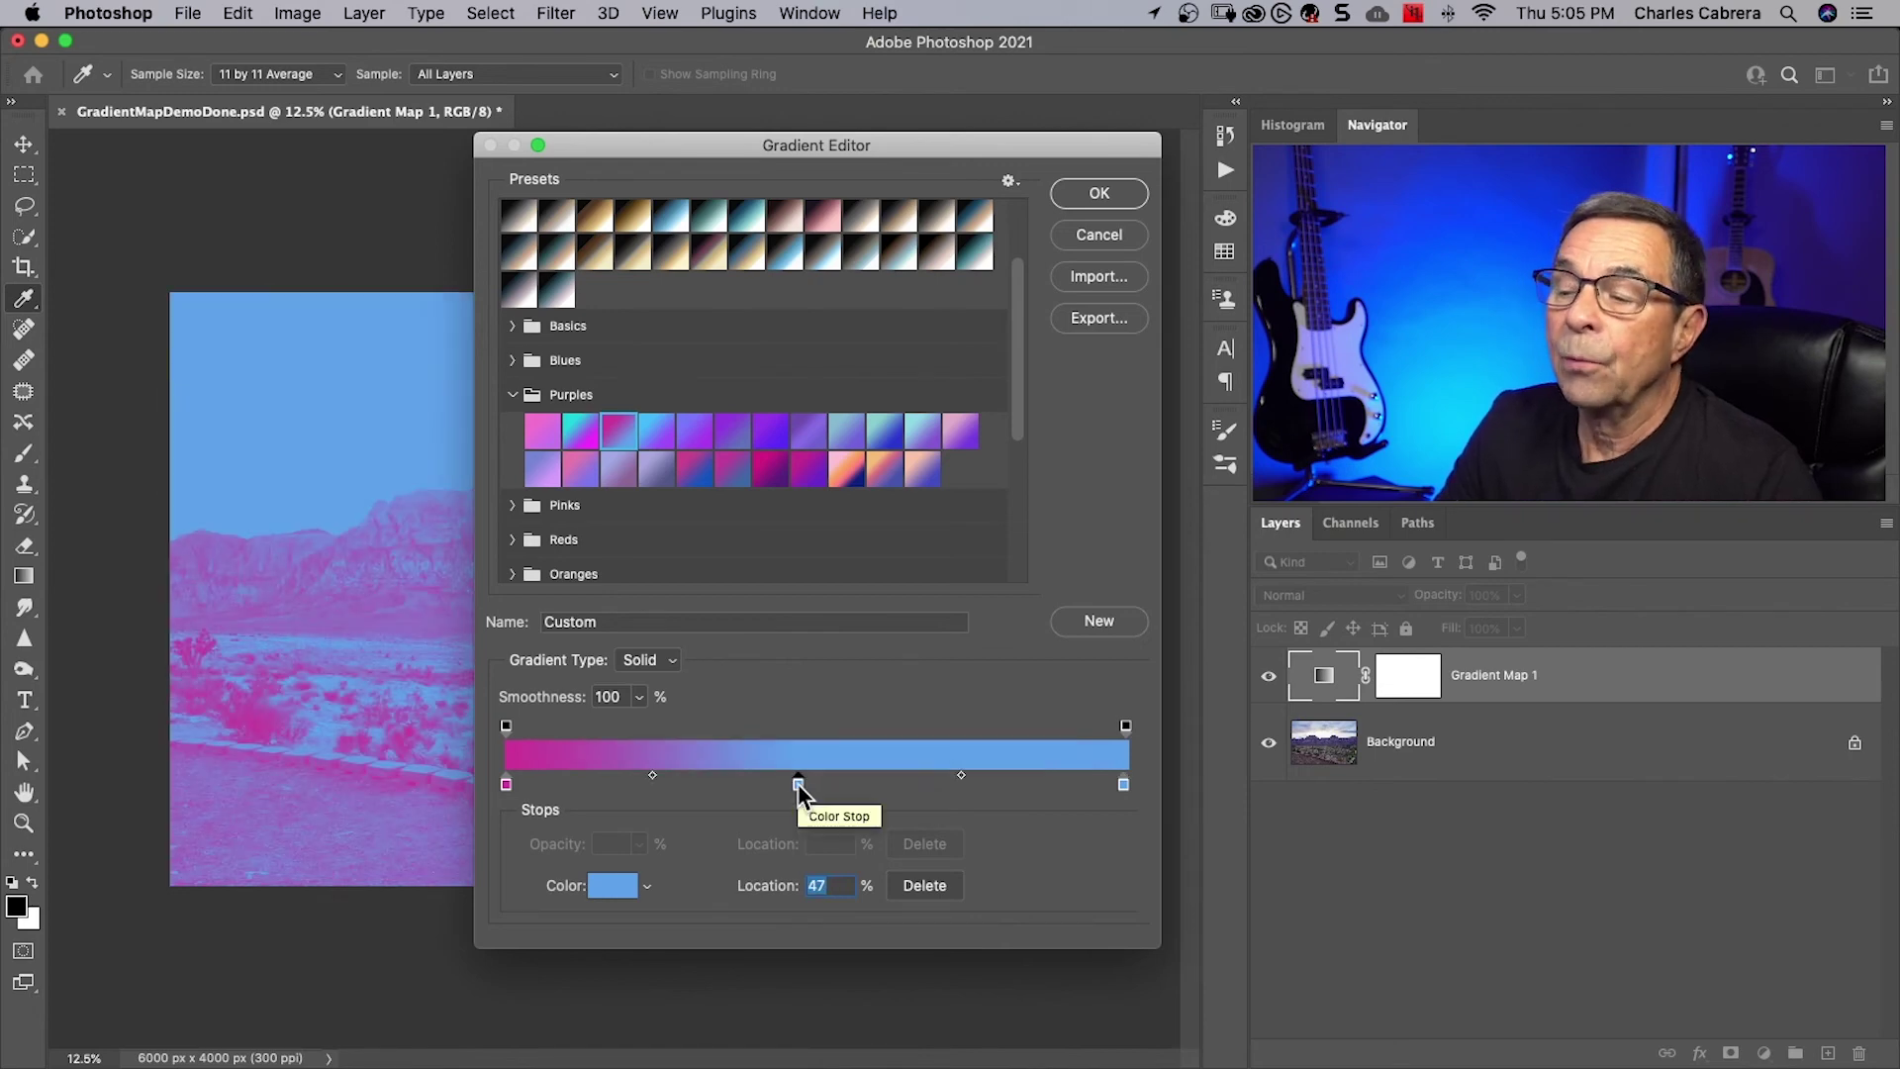
{"action": "left_click_drag", "start_coordinate": [798, 784], "coordinate": [657, 793]}
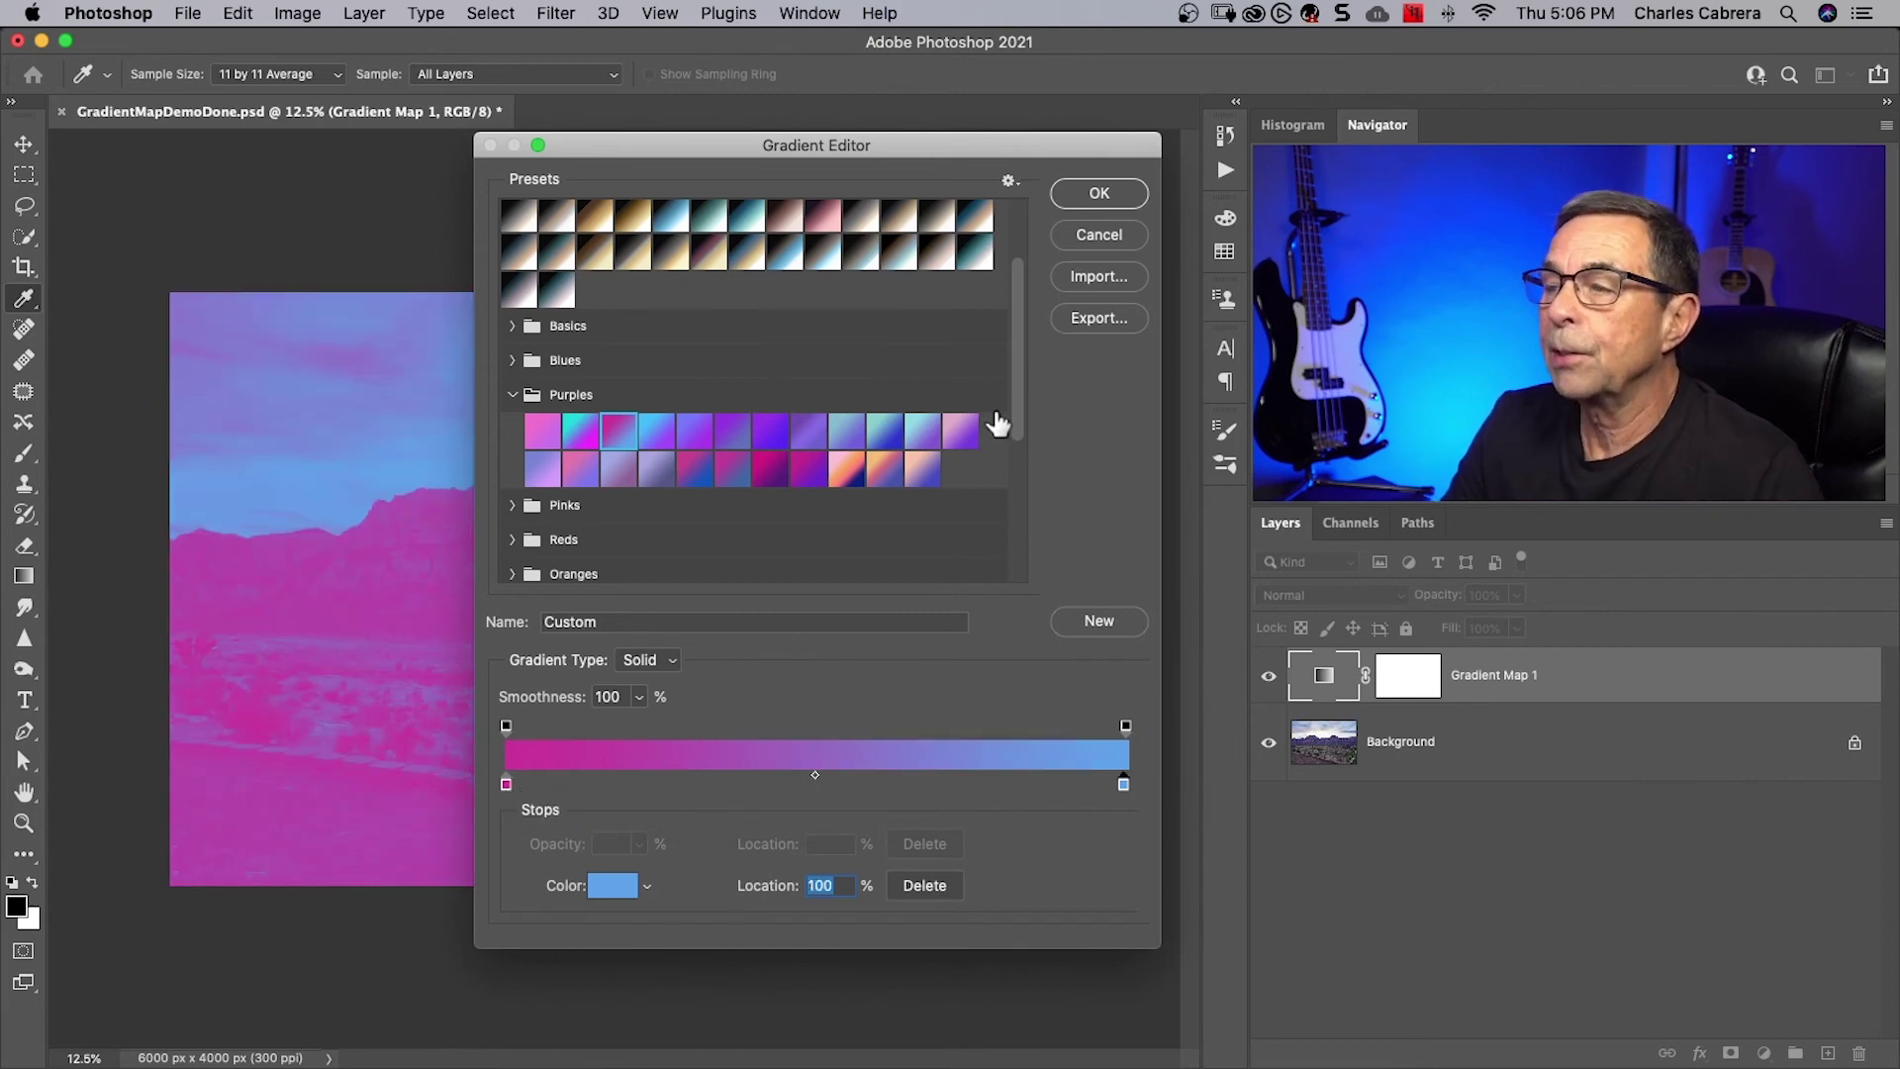
Accept the gradient, set Gradient Map 1 to Soft Light at 73% opacity, and target its mask
{"action": "left_click", "coordinate": [1113, 197]}
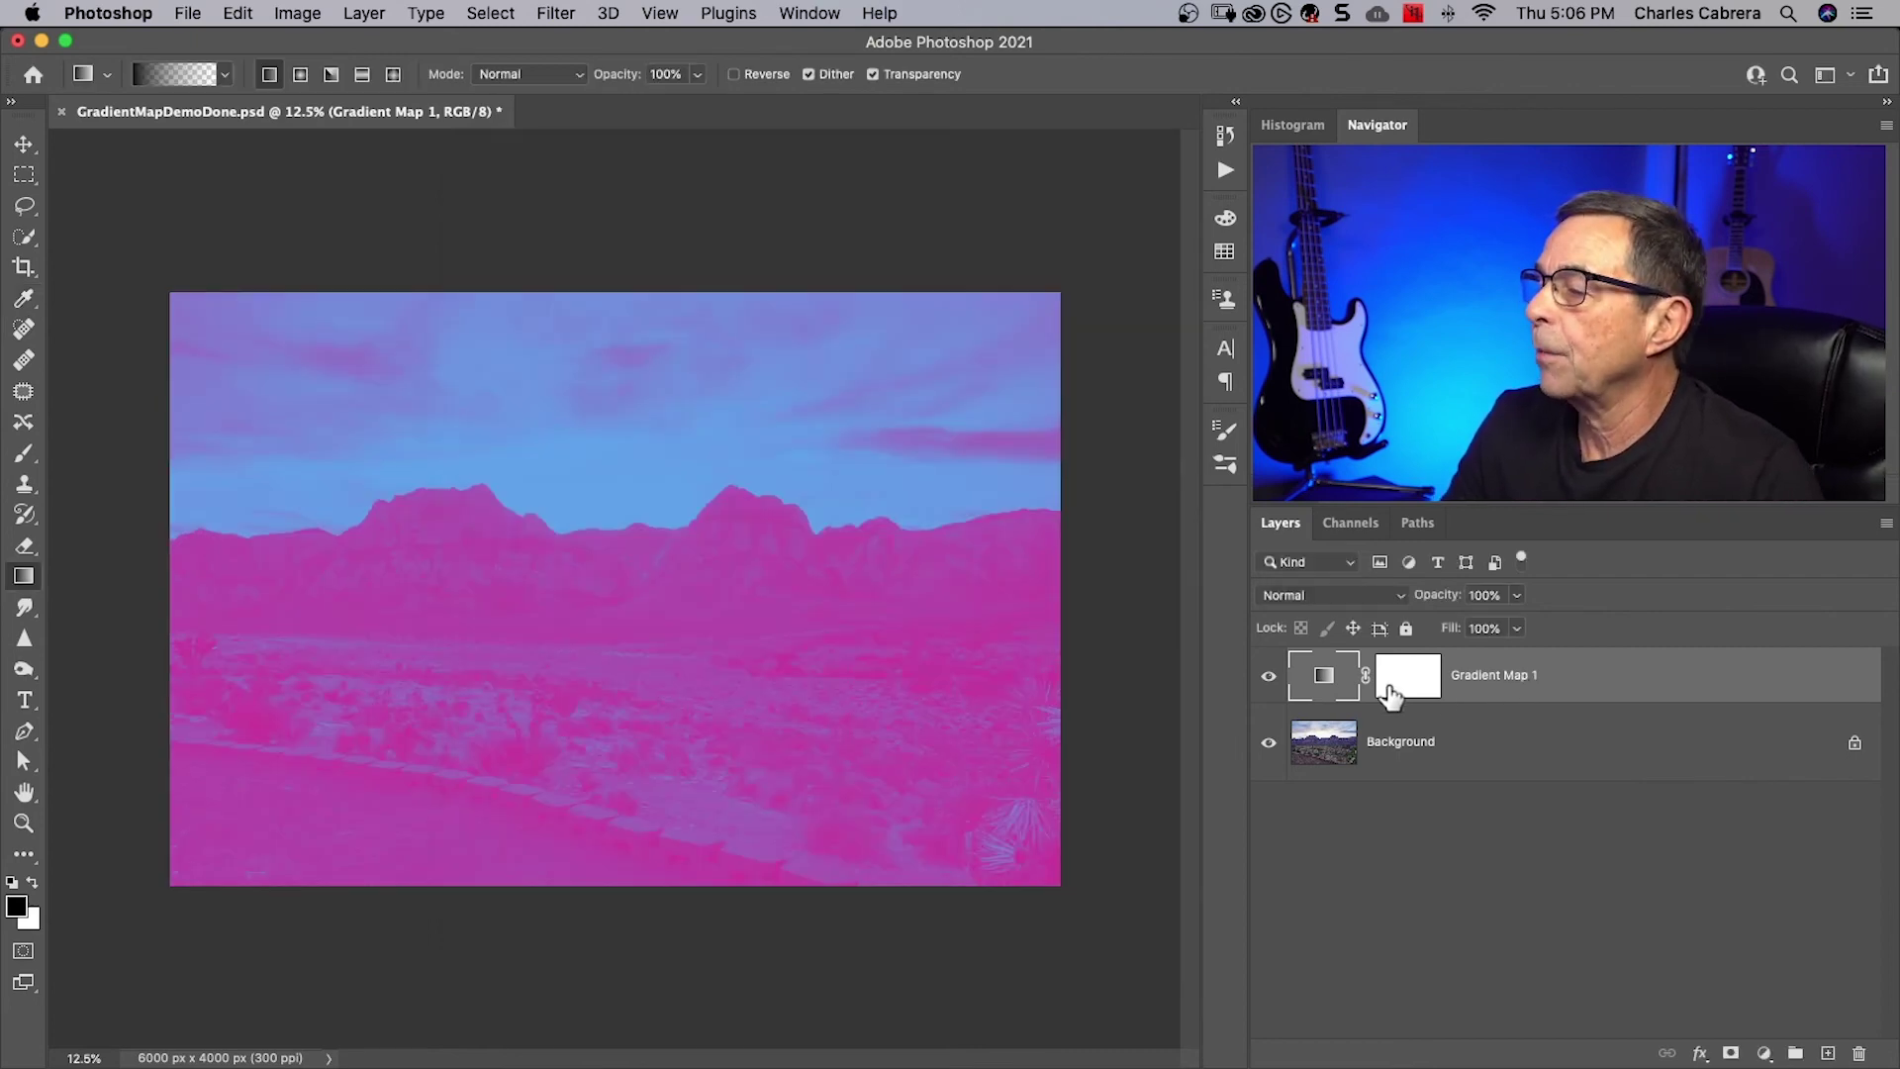
{"action": "left_click", "coordinate": [1397, 604]}
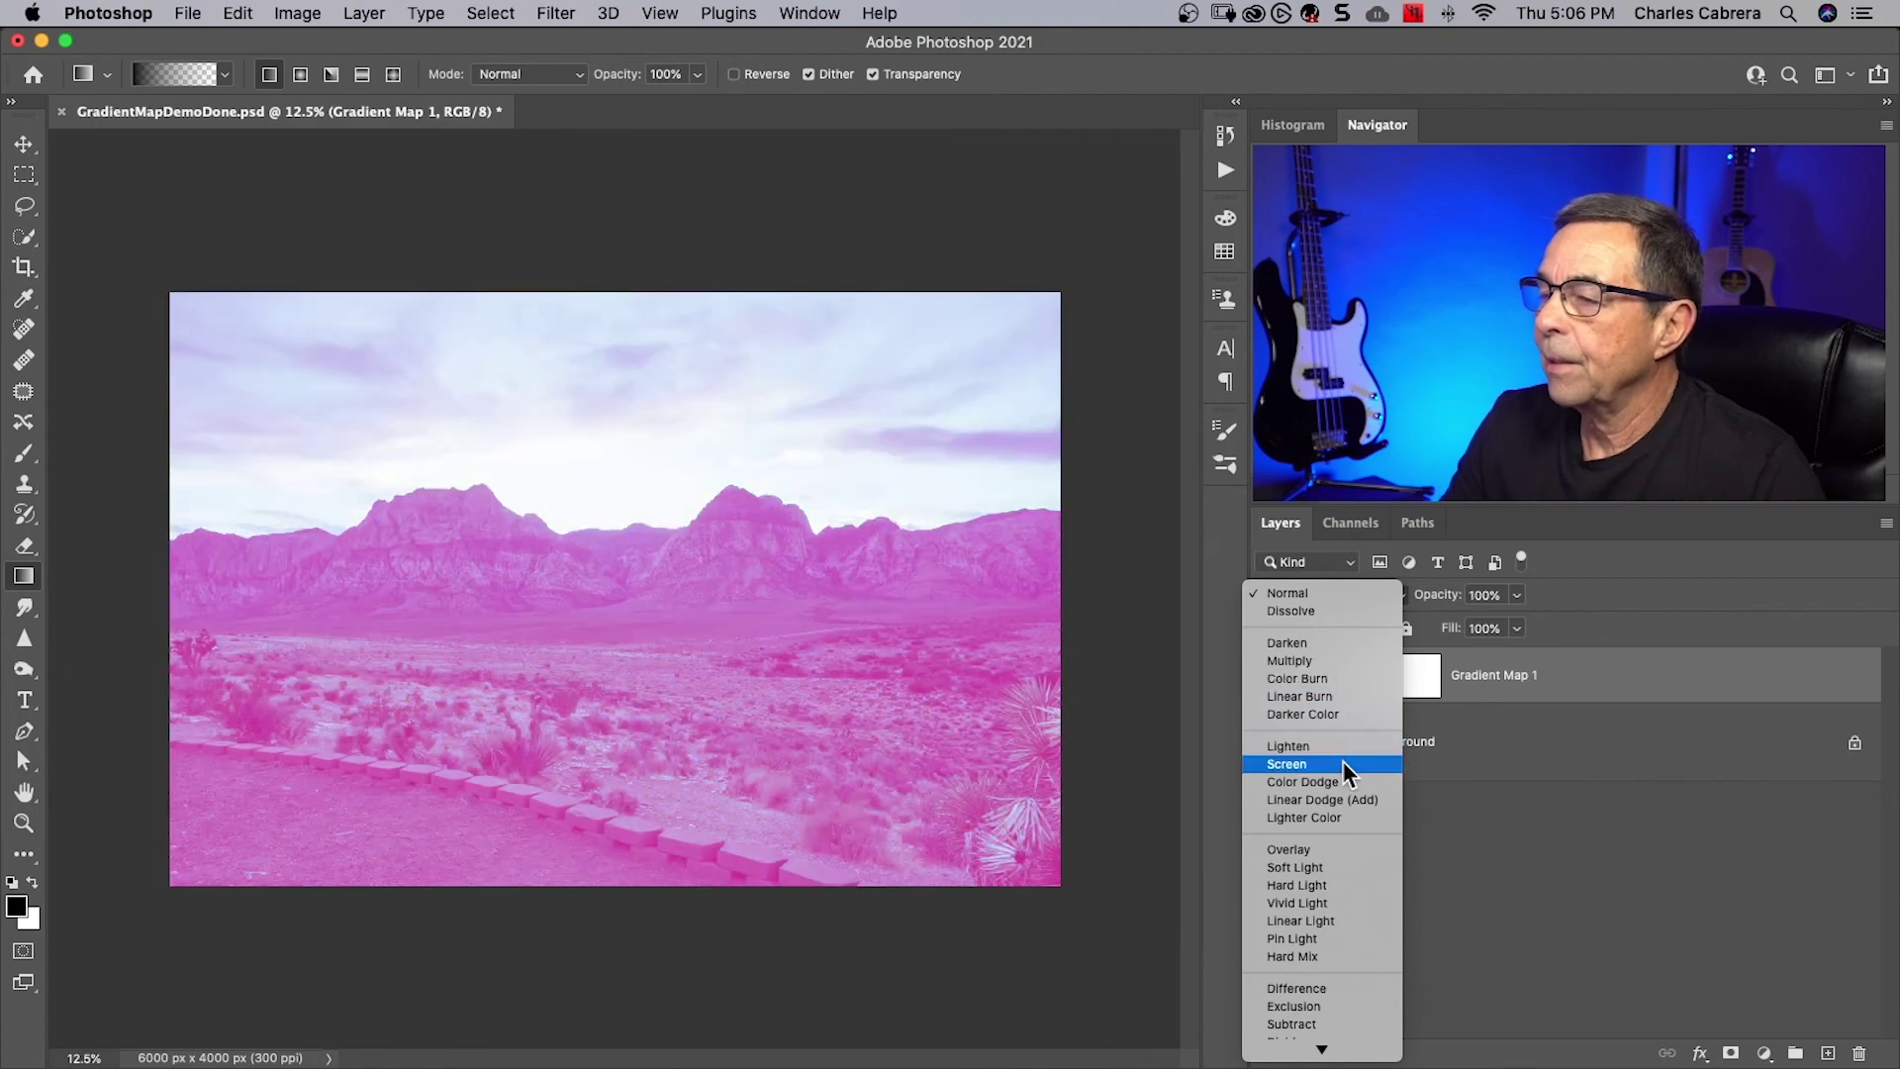
{"action": "left_click", "coordinate": [1304, 869]}
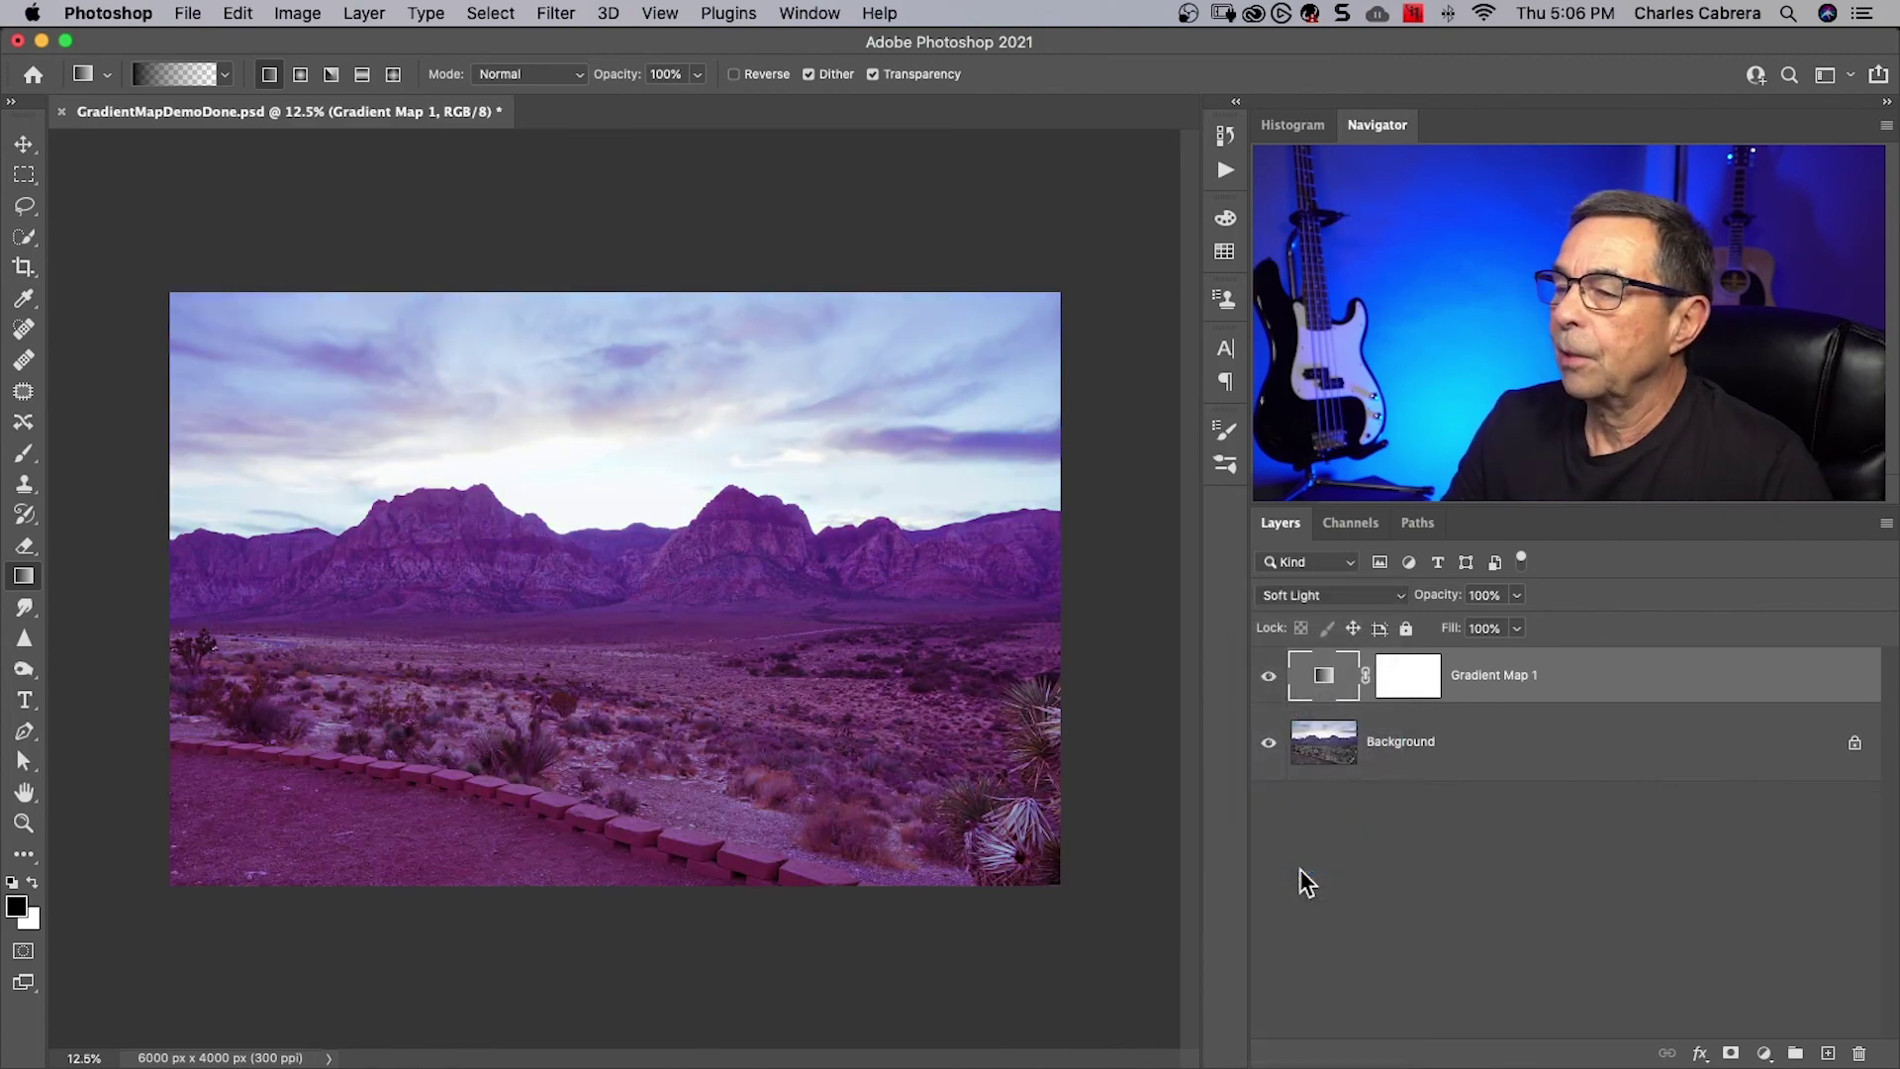
{"action": "left_click", "coordinate": [1516, 596]}
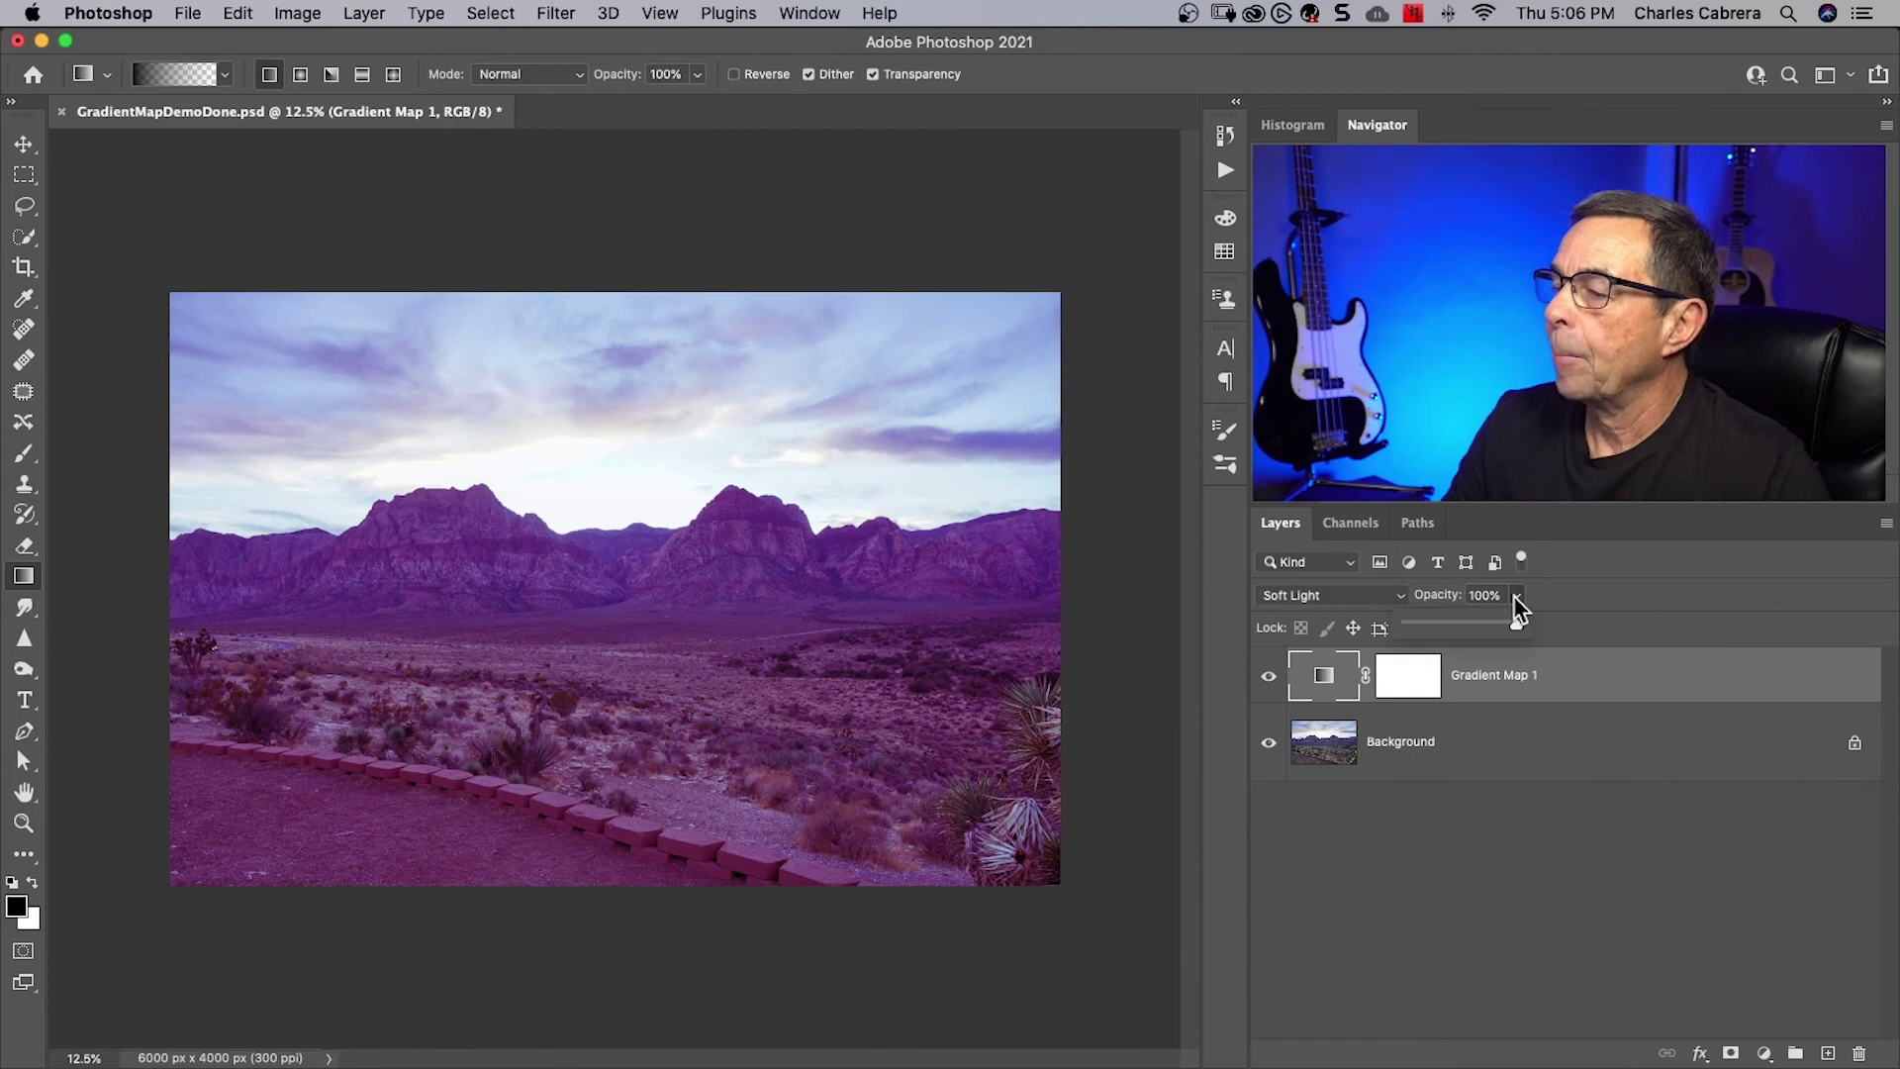
{"action": "mouse_move", "coordinate": [1518, 626]}
{"action": "left_mouse_down"}
{"action": "mouse_move", "coordinate": [1444, 627]}
{"action": "mouse_move", "coordinate": [1488, 629]}
{"action": "left_mouse_up"}
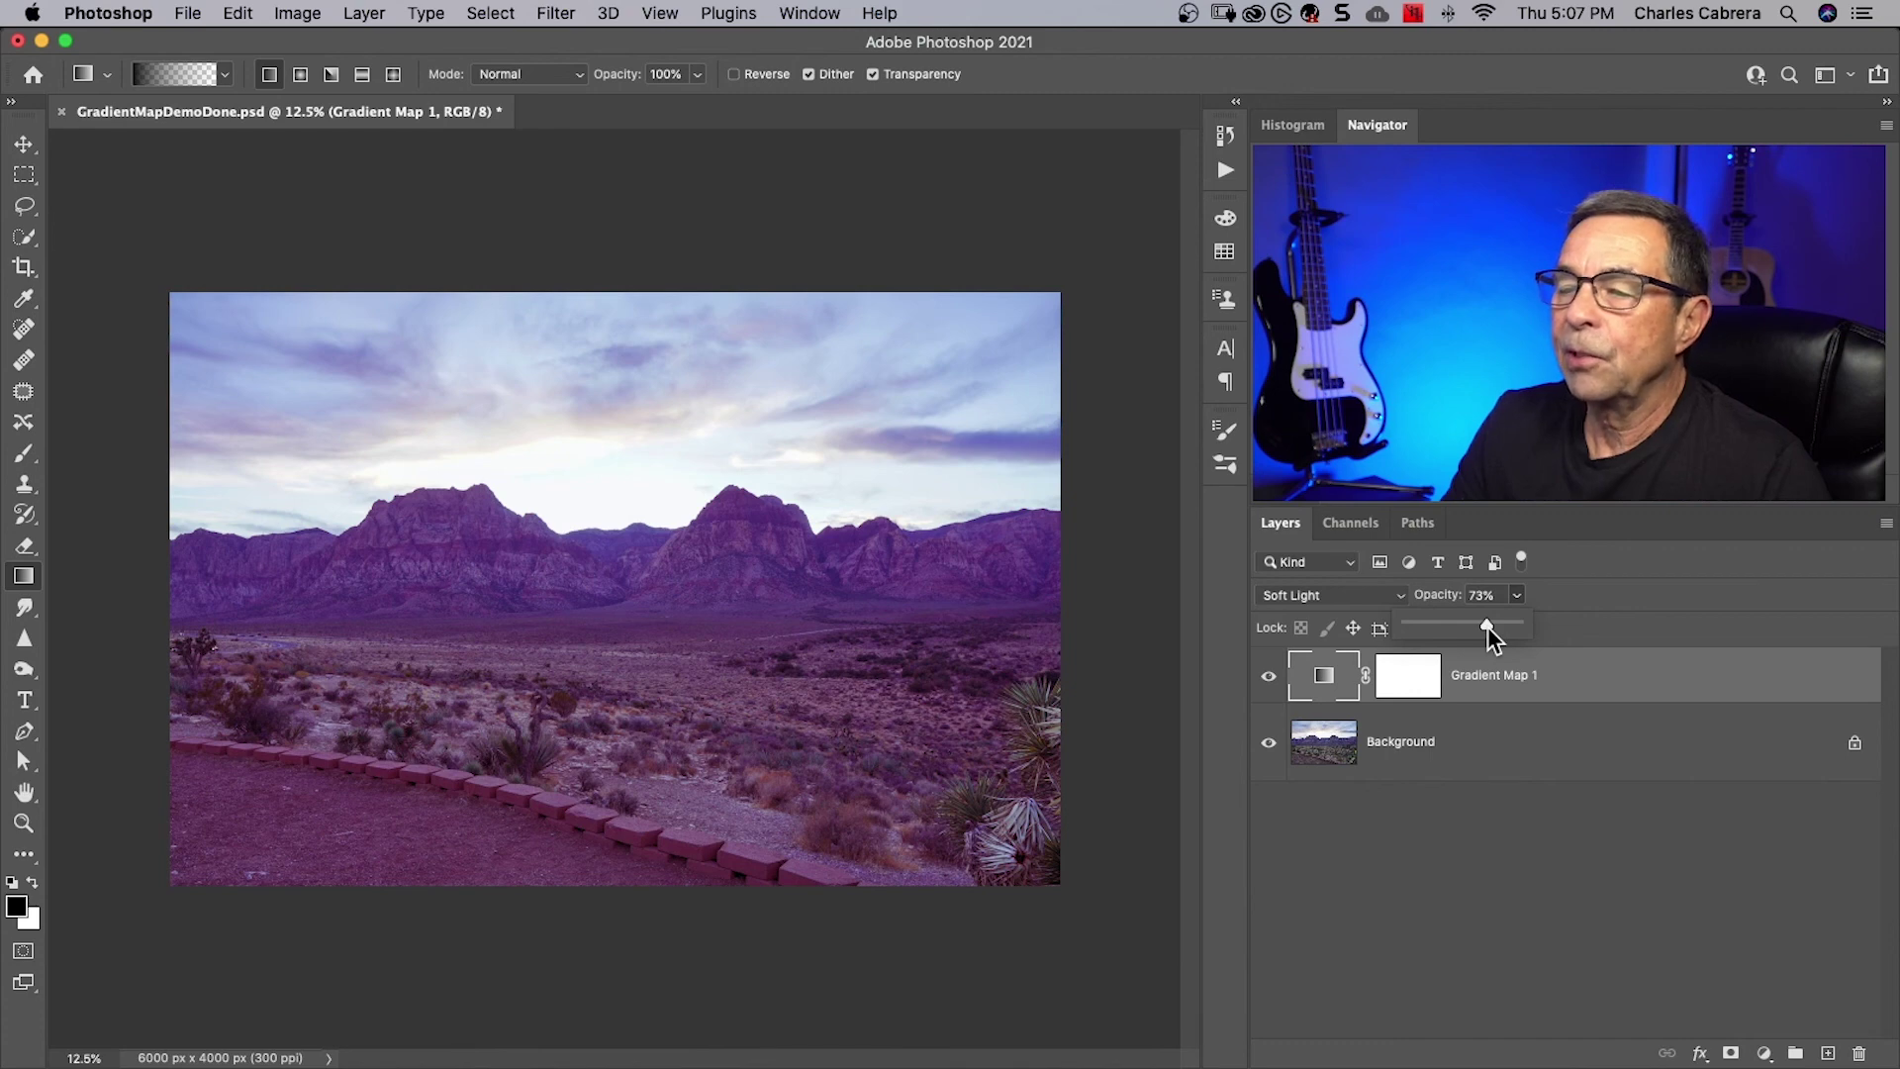
{"action": "left_click", "coordinate": [1405, 677]}
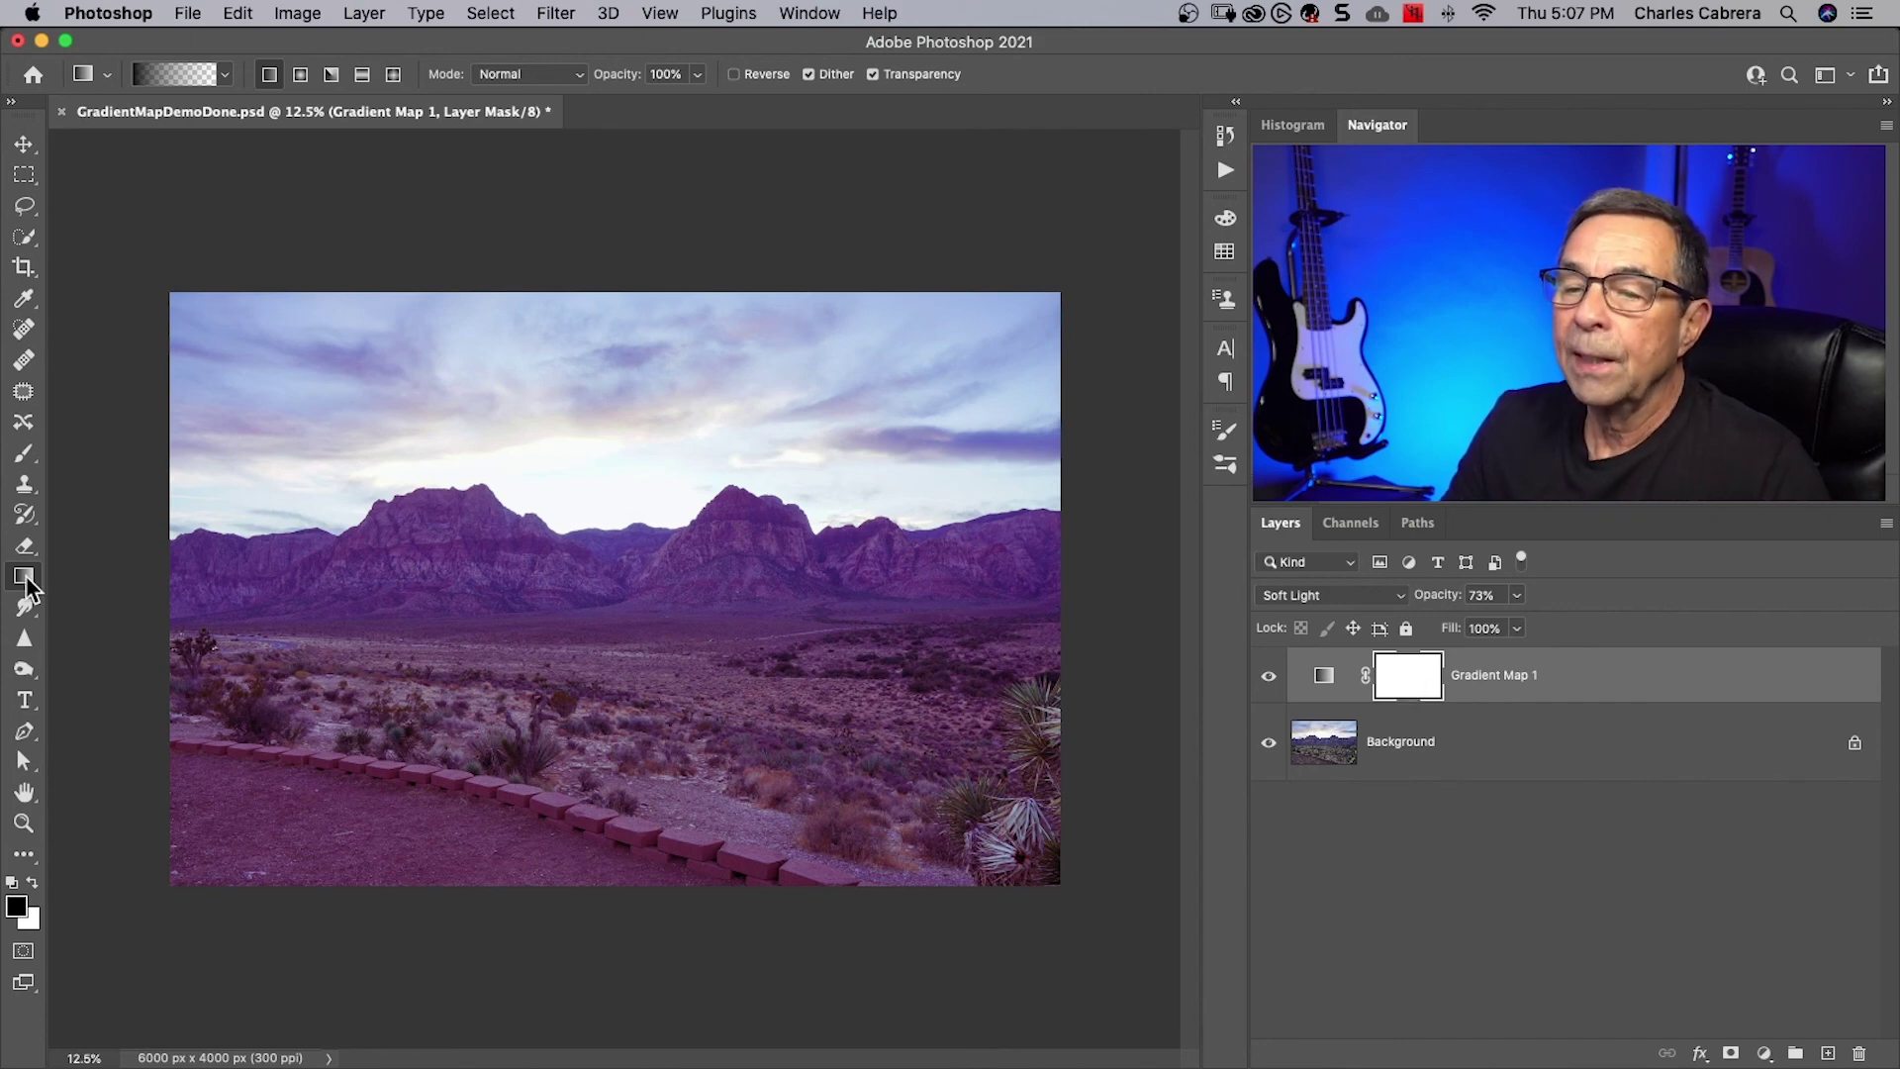
Confirm the loaded gradient and drag it upward from below the photo on Gradient Map 1's mask
{"action": "left_click", "coordinate": [155, 75]}
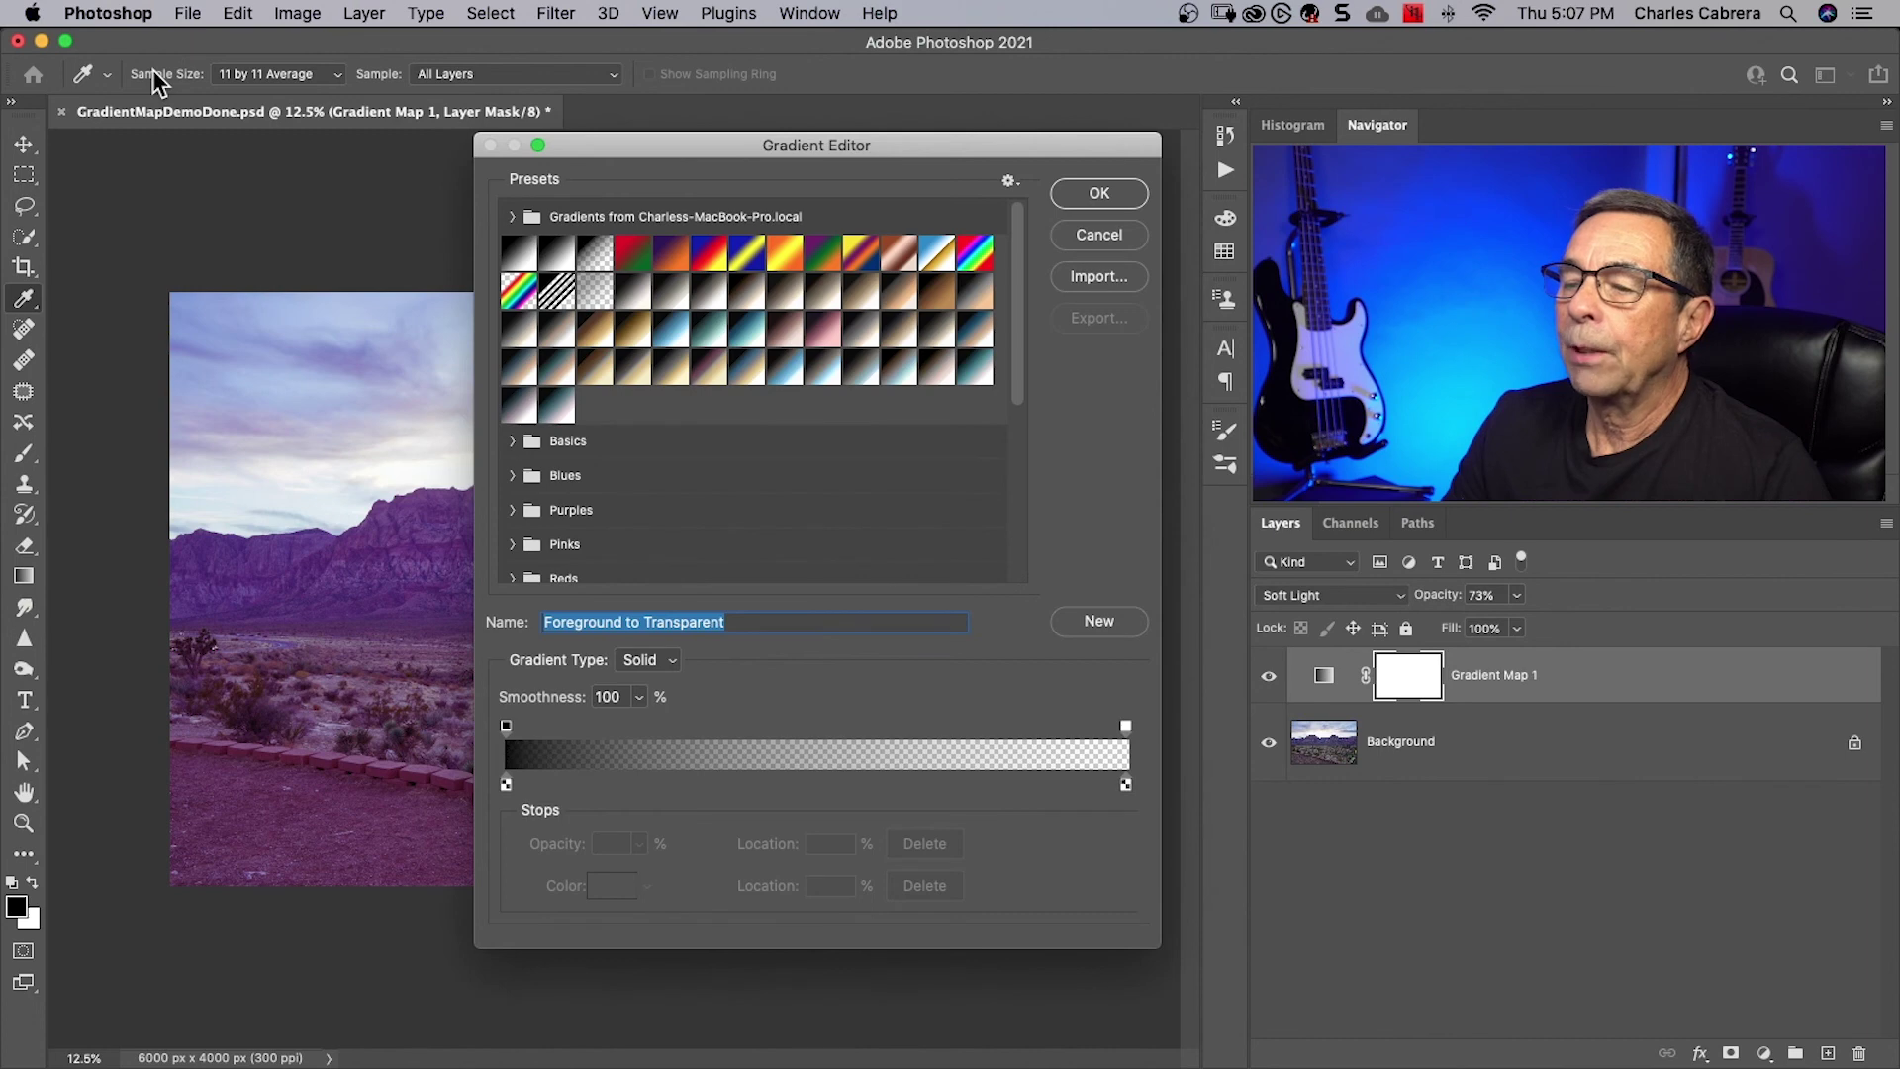
{"action": "left_click", "coordinate": [1098, 195]}
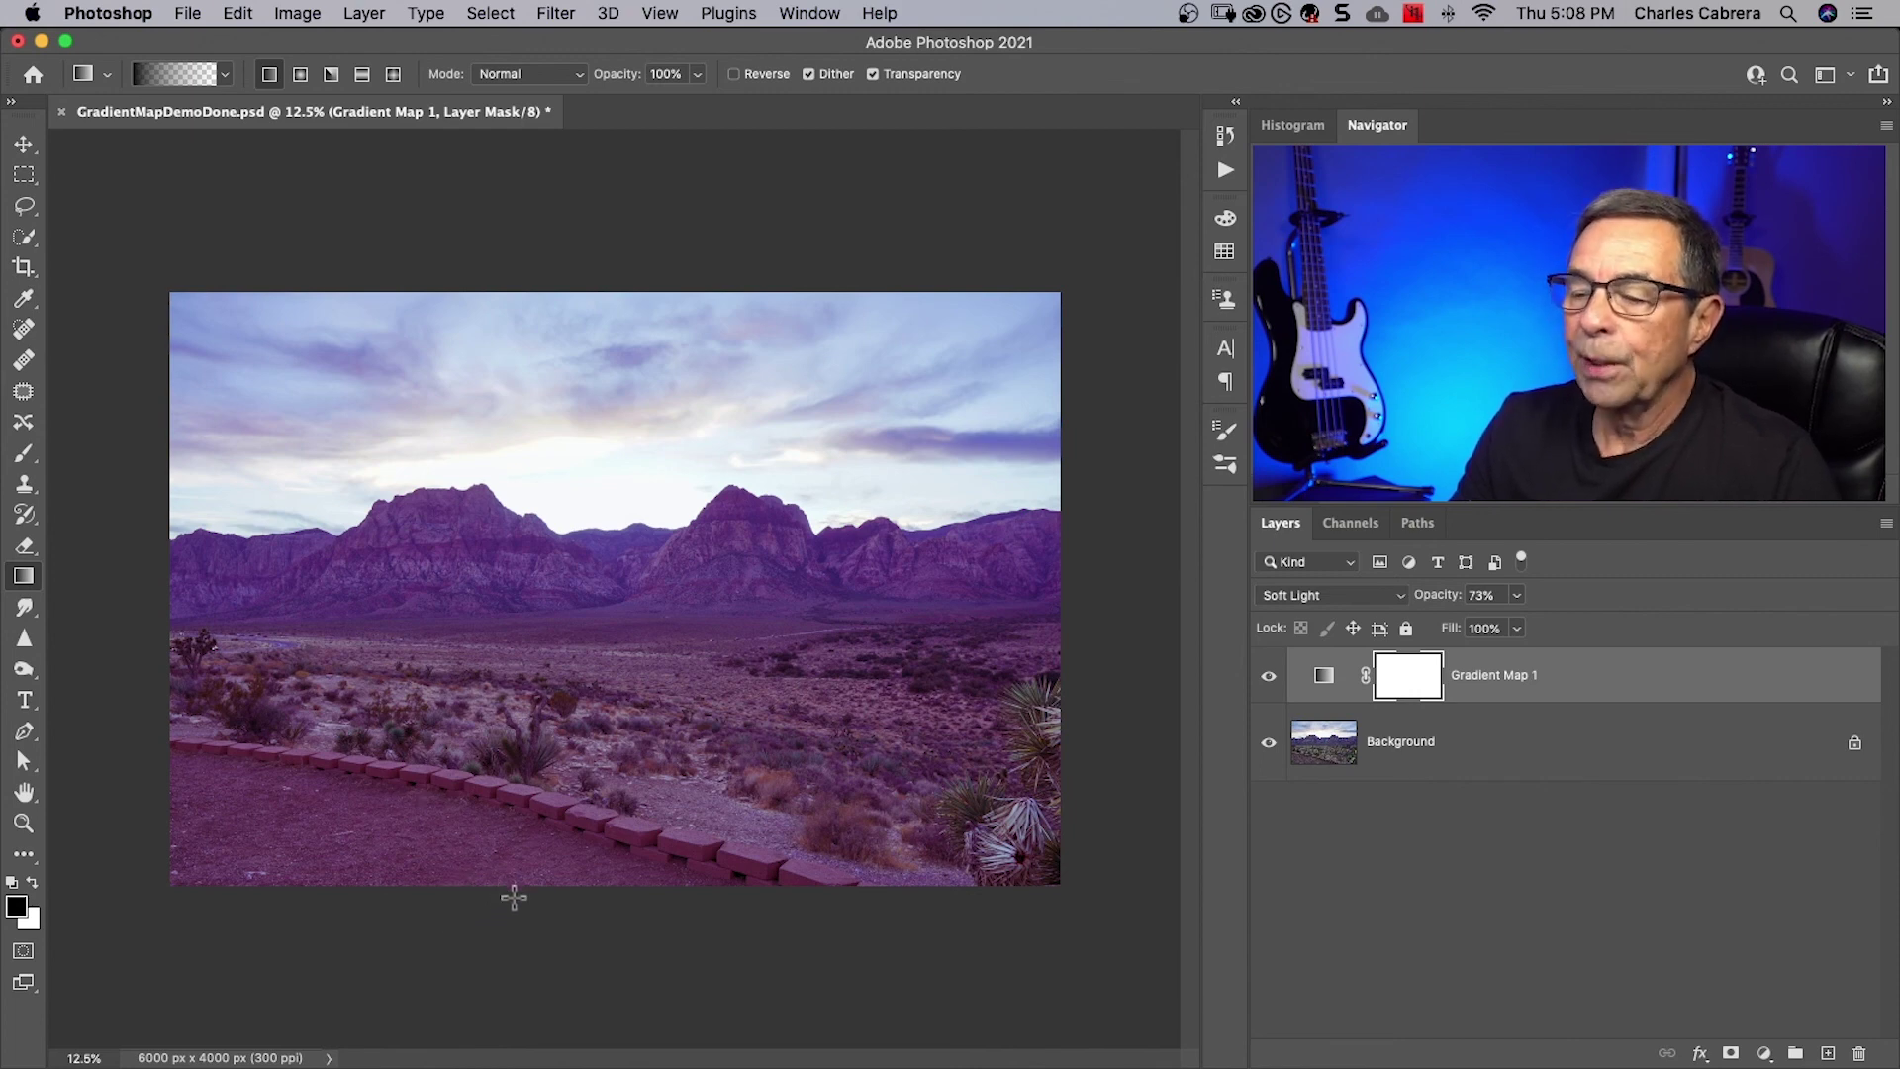
{"action": "left_click_drag", "start_coordinate": [512, 897], "coordinate": [513, 649]}
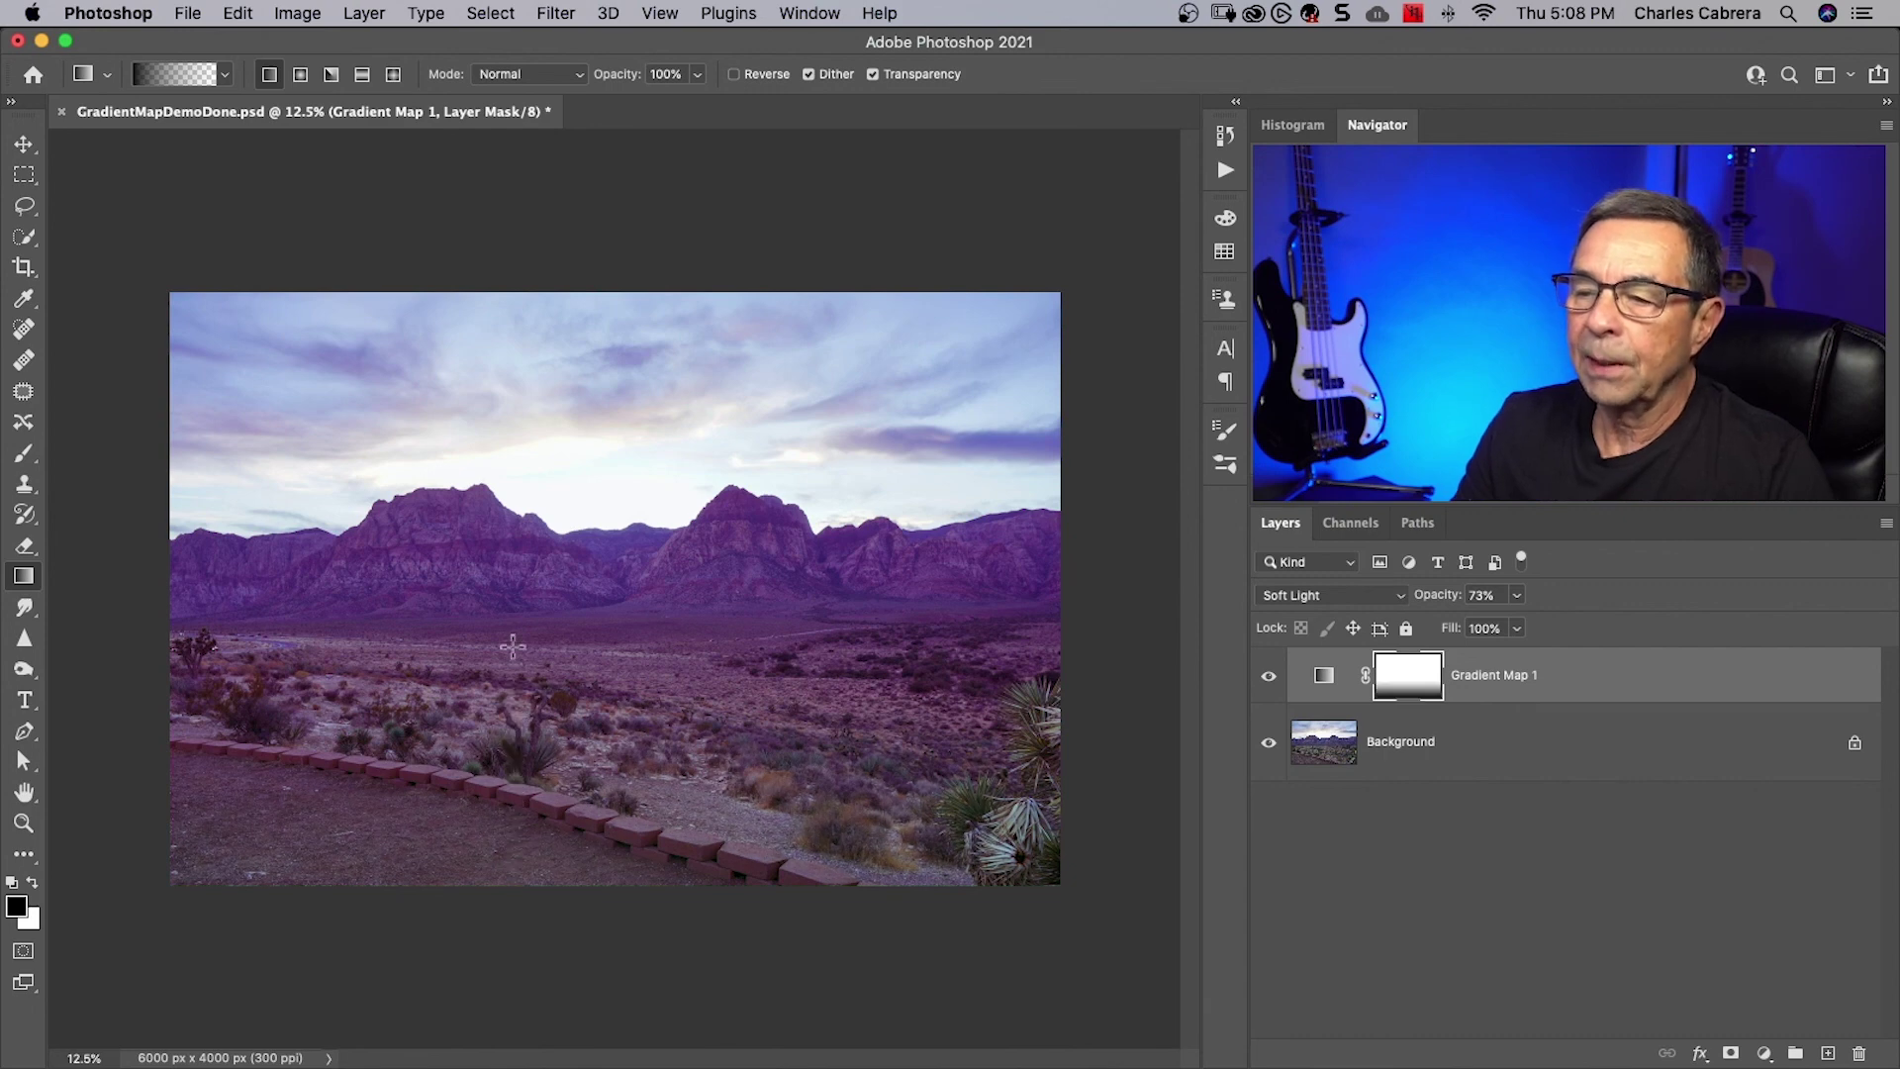